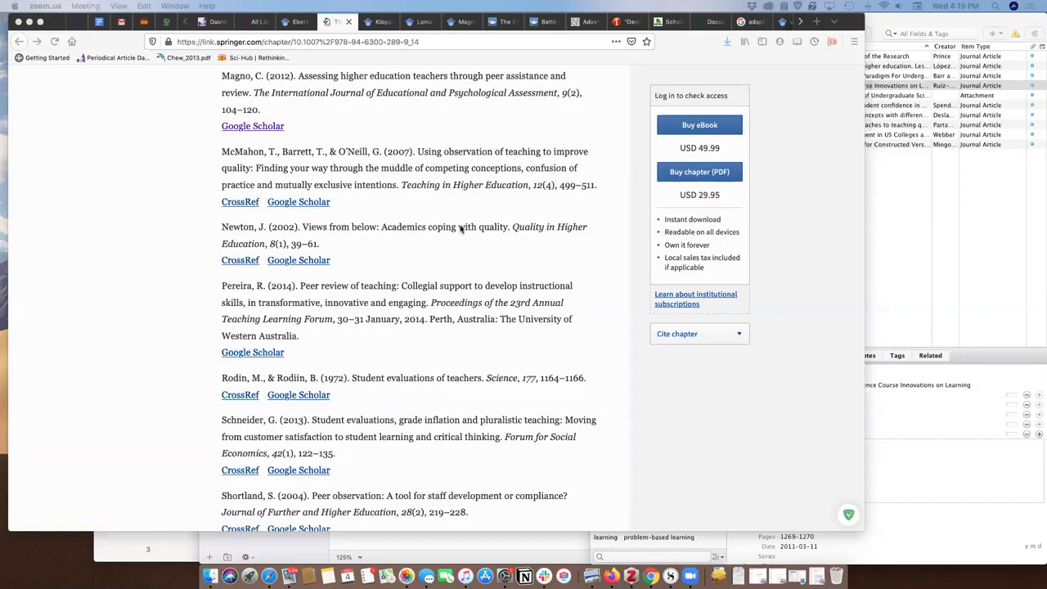
Examine the abstract, keywords and reference list of the chapter The Reluctance of Scientists to Engage in Peer Review of Teaching
scroll(461, 230, up, 2)
scroll(461, 230, down, 2)
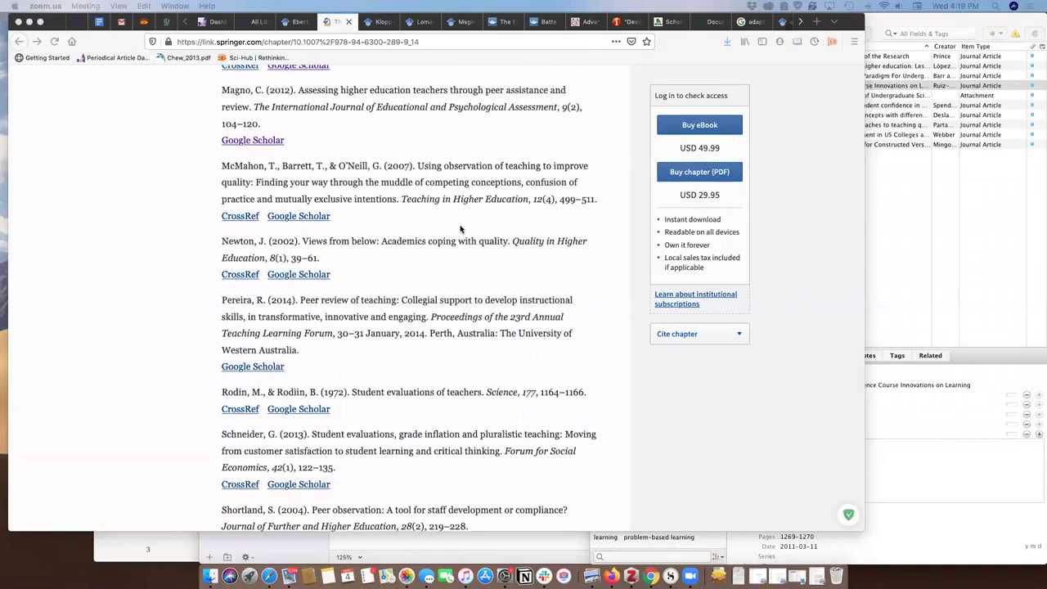
scroll(461, 229, up, 15)
scroll(460, 230, down, 1)
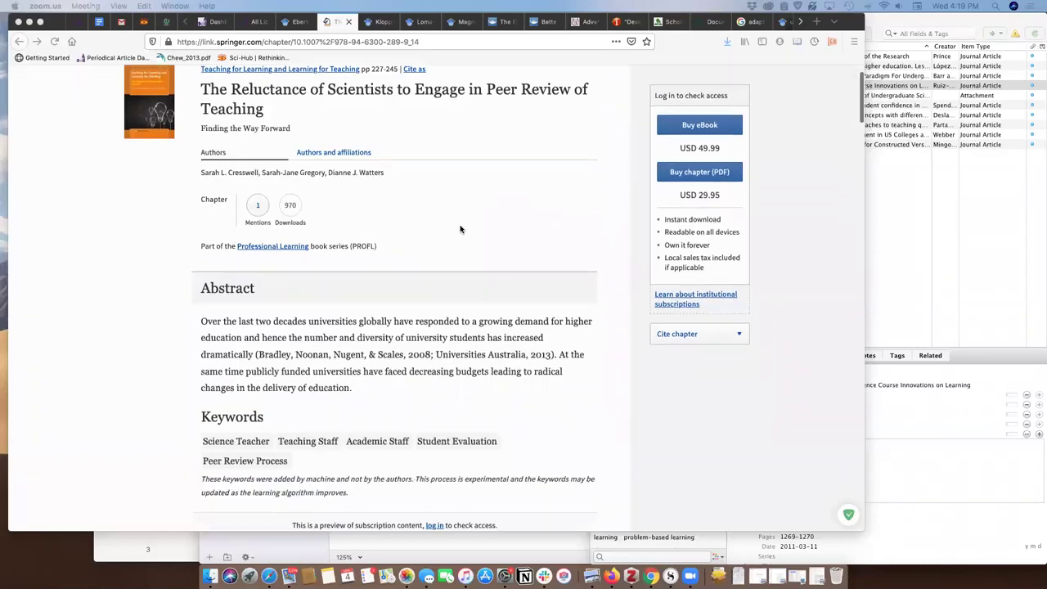
scroll(460, 229, down, 5)
scroll(461, 230, down, 2)
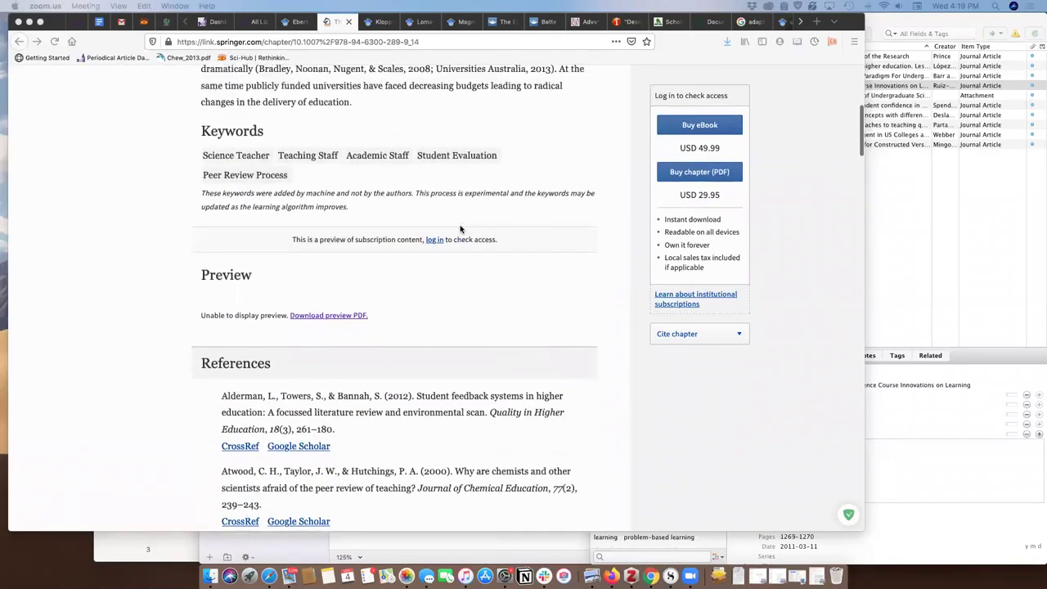
scroll(460, 229, up, 3)
scroll(460, 230, up, 3)
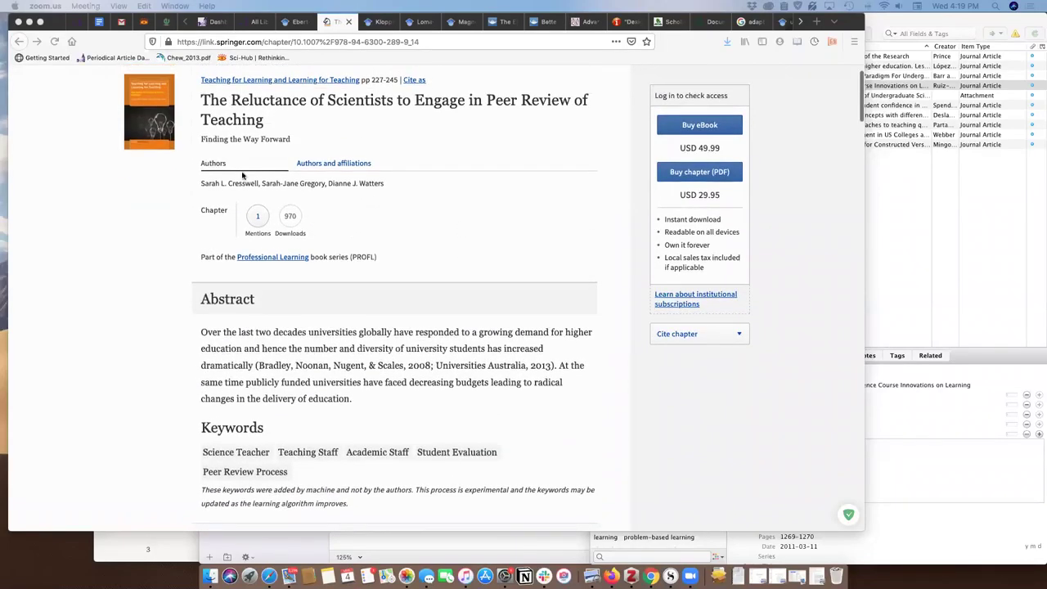
scroll(393, 359, down, 10)
scroll(371, 356, down, 1)
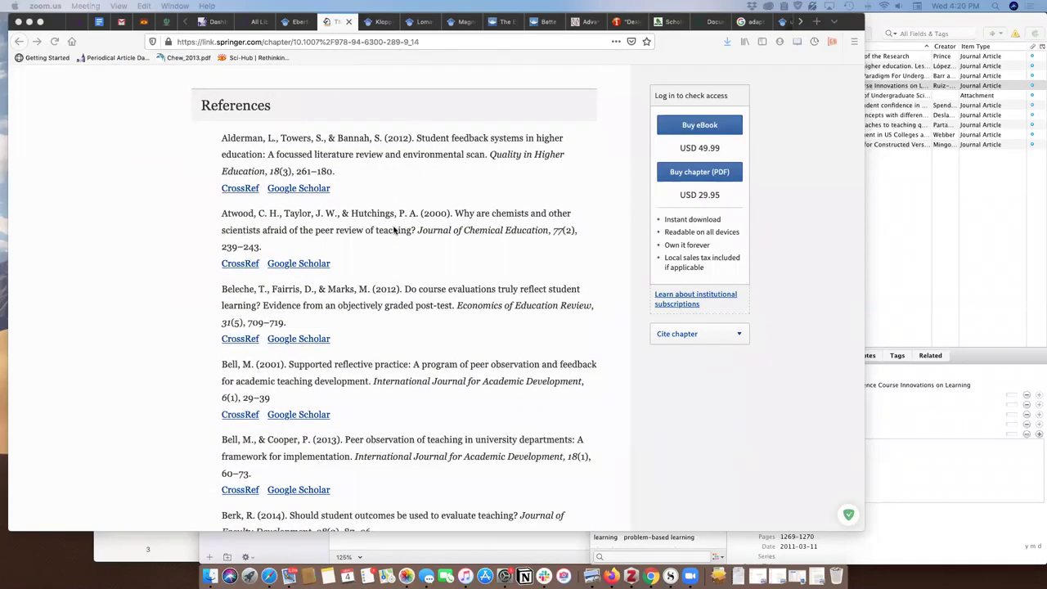
scroll(393, 230, down, 15)
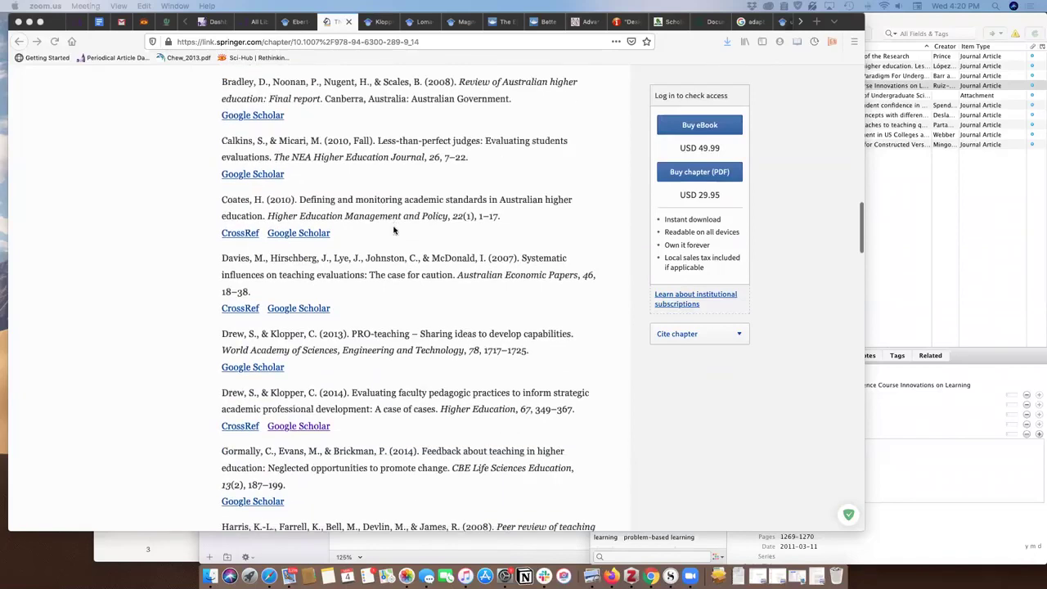
scroll(394, 230, down, 5)
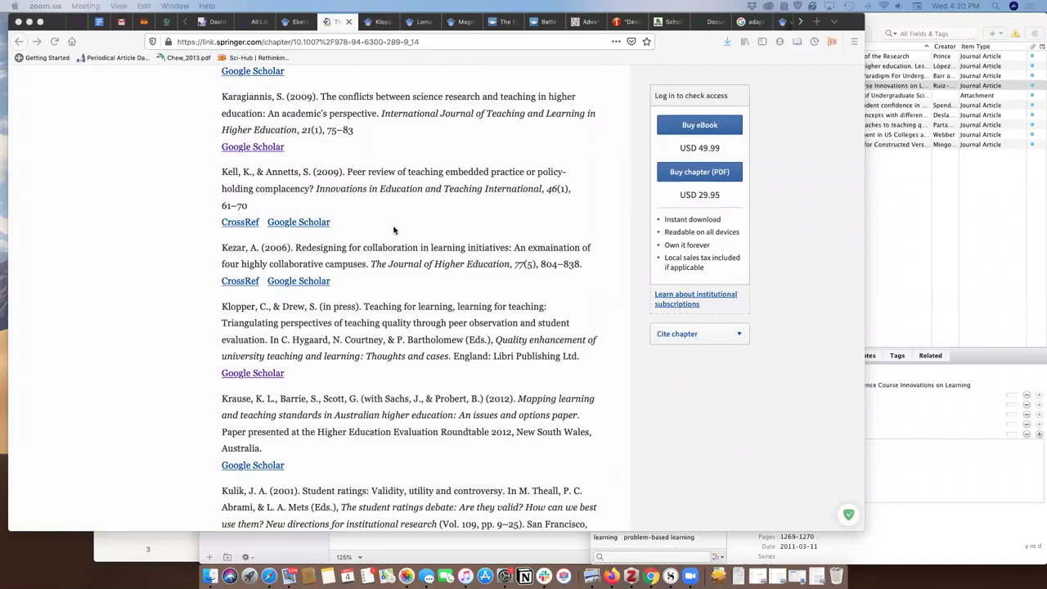
scroll(410, 366, down, 3)
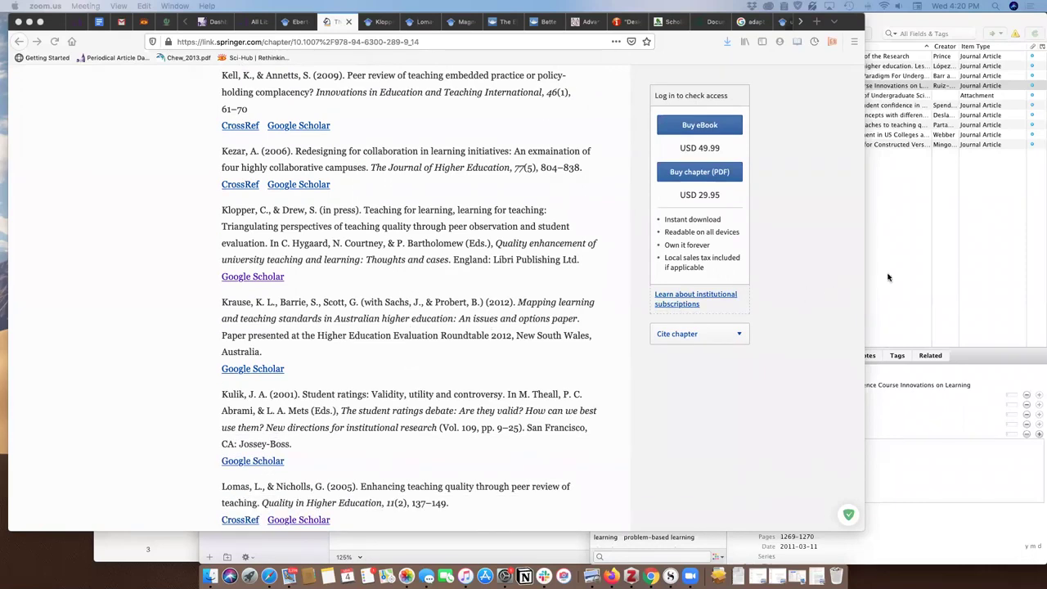
Switch to Zotero, move its window over the browser and draw a bracket annotation alongside the whole collection list
drag(883, 20, 549, 8)
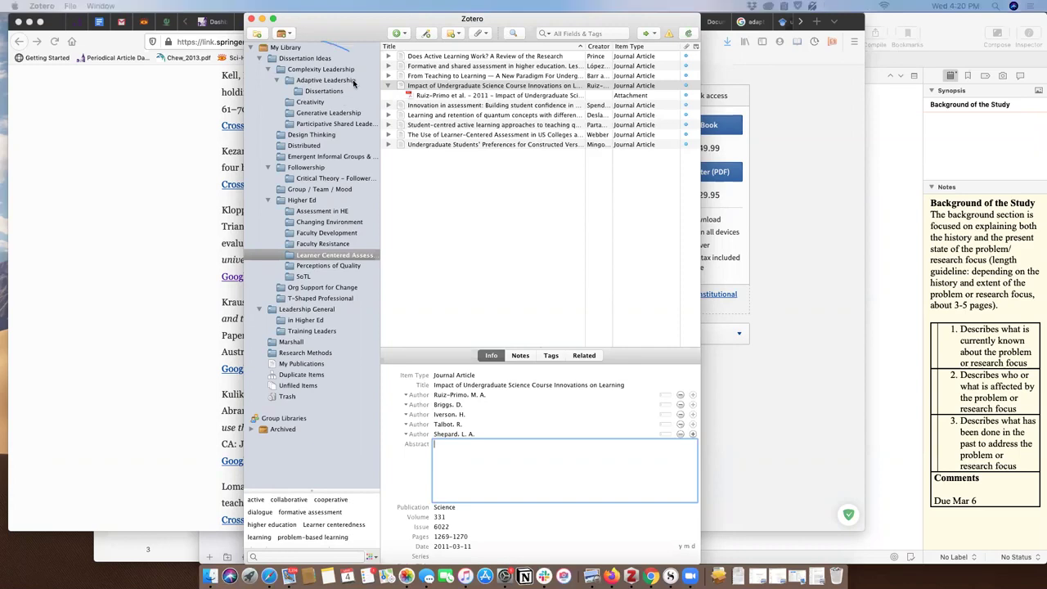
mouse_move(323, 42)
mouse_down()
mouse_move(358, 388)
mouse_move(337, 394)
mouse_up()
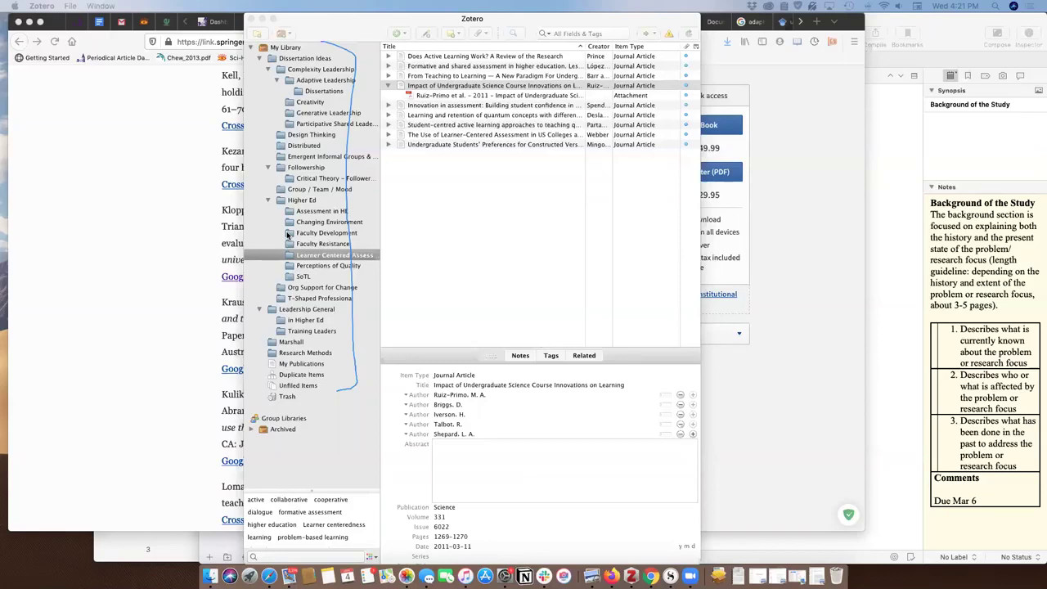
click(347, 26)
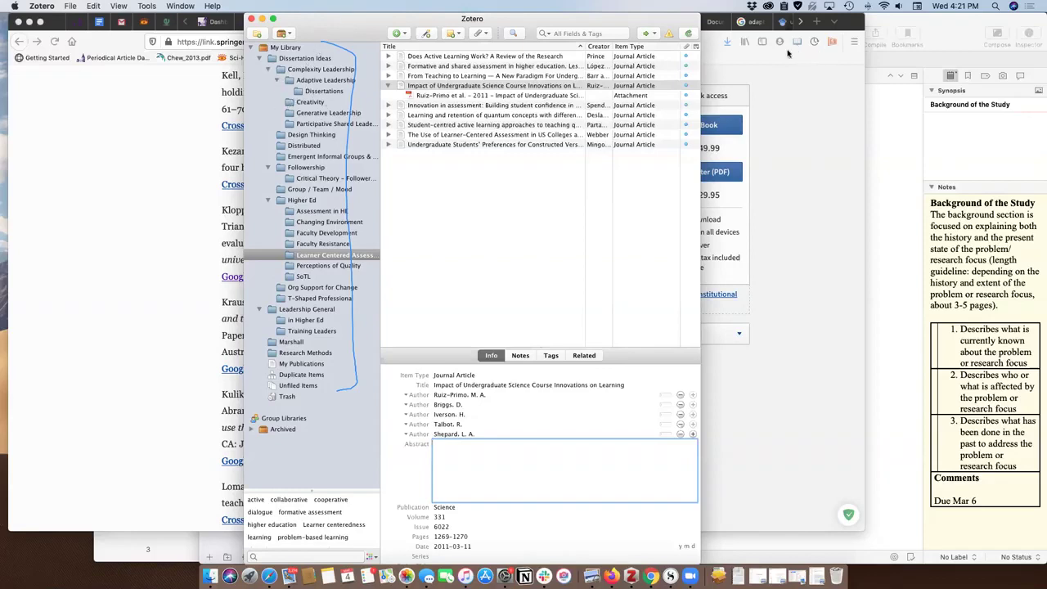
Move the Adaptive Leadership collection out of Complexity Leadership directly into Dissertation Ideas and open its Dissertations subcollection
click(259, 70)
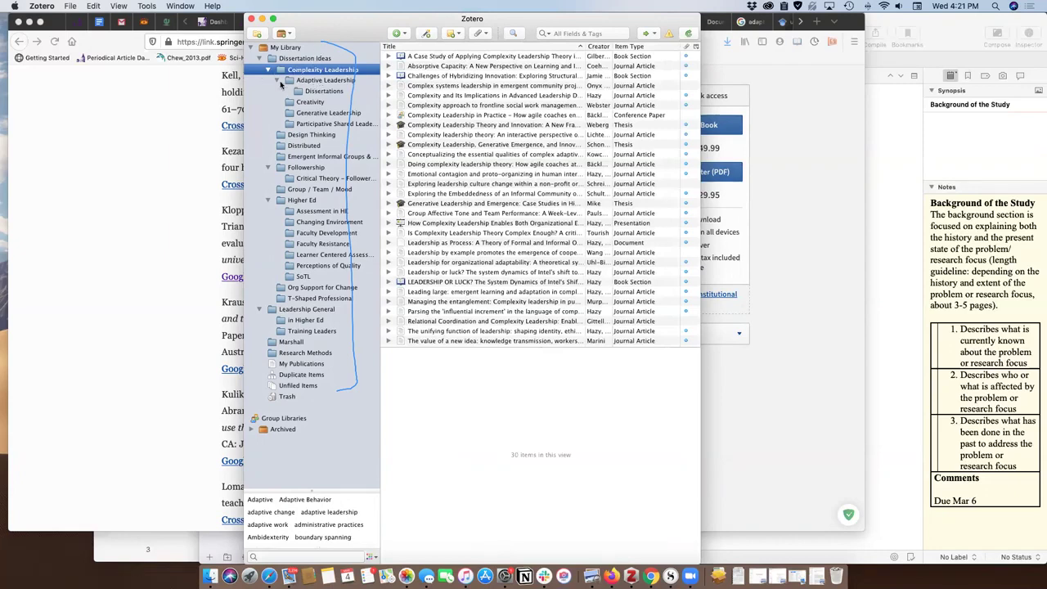
mouse_move(264, 82)
mouse_down()
mouse_move(276, 121)
mouse_move(262, 68)
mouse_up()
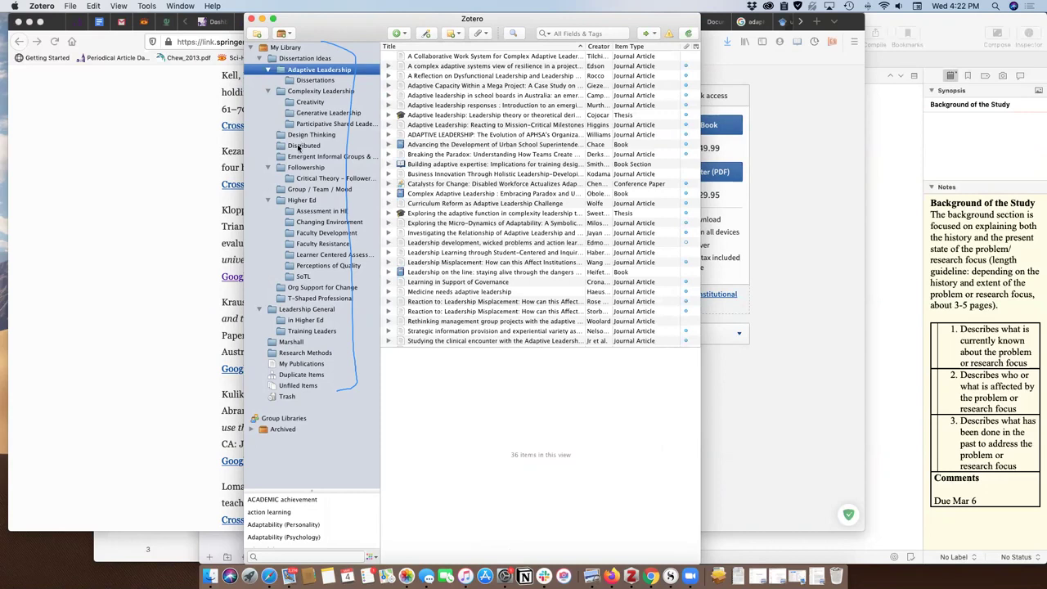
click(310, 82)
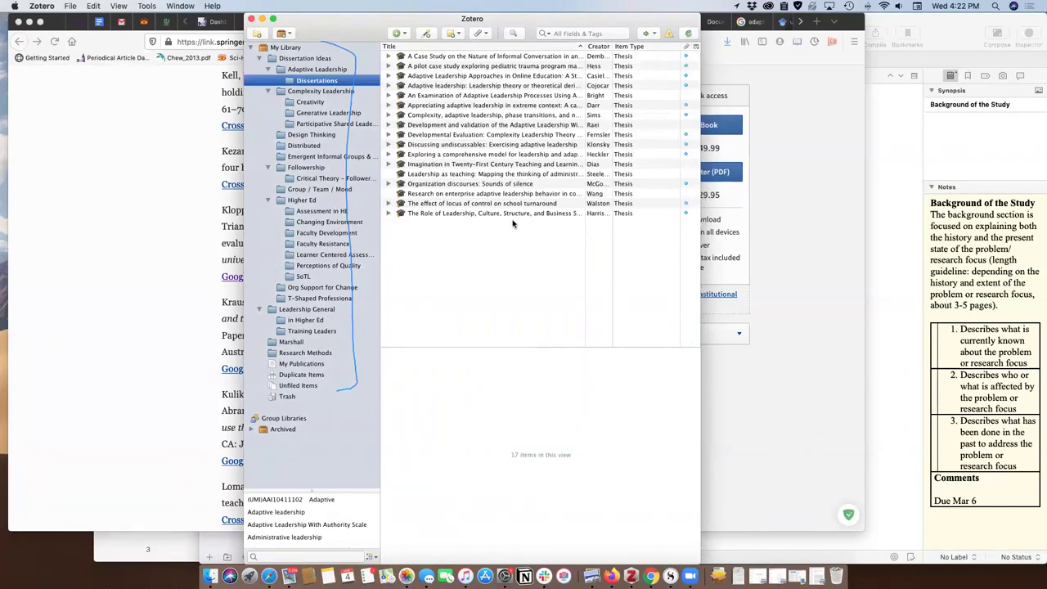
Clear all screen drawings and select the Learner Centered Assess... collection under Higher Ed, placing the Zotero window beside the web page
click(1000, 53)
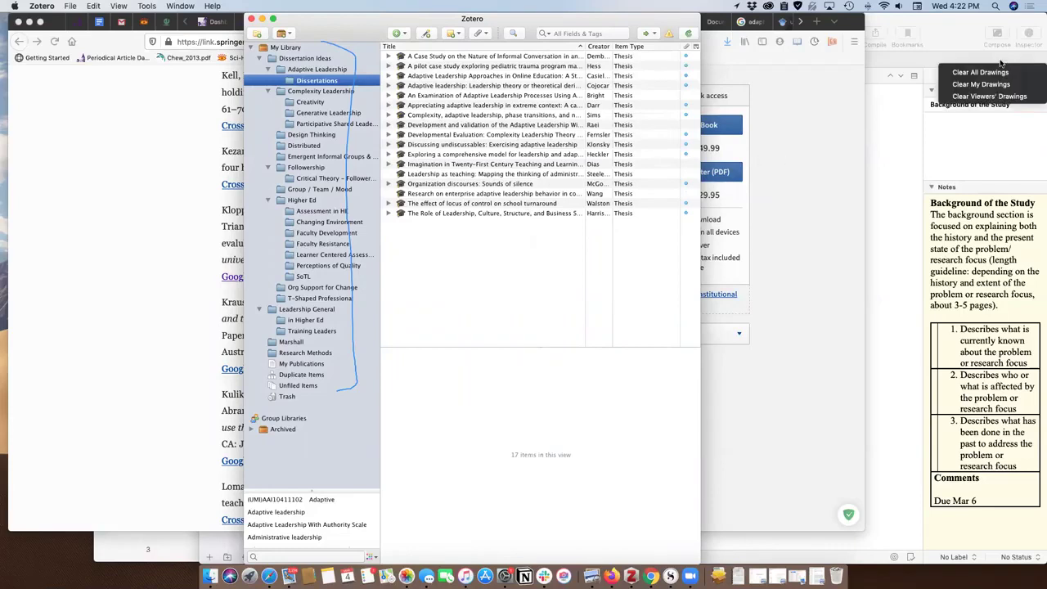
click(991, 73)
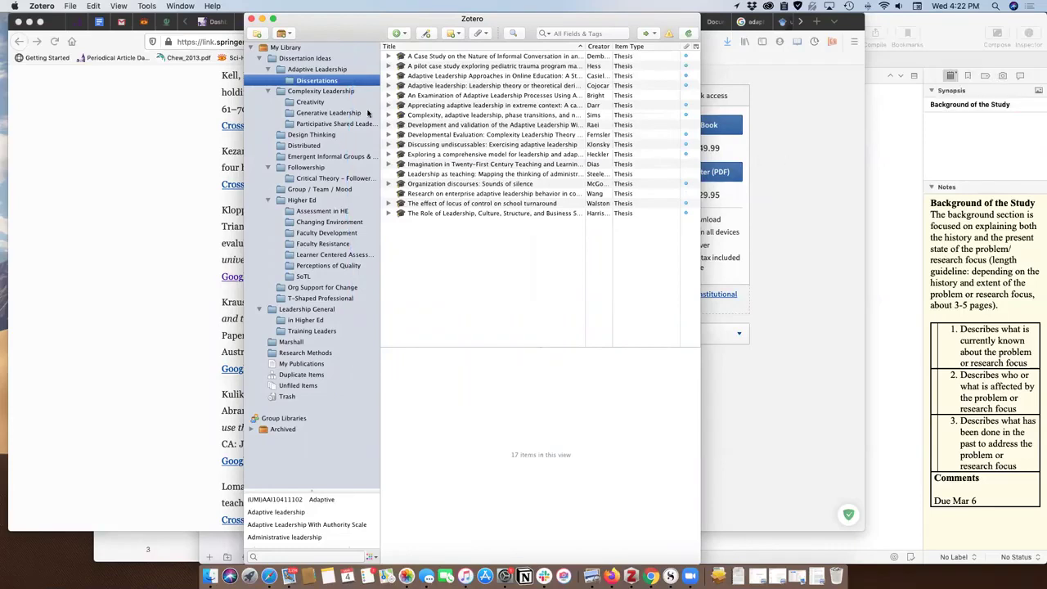
click(326, 222)
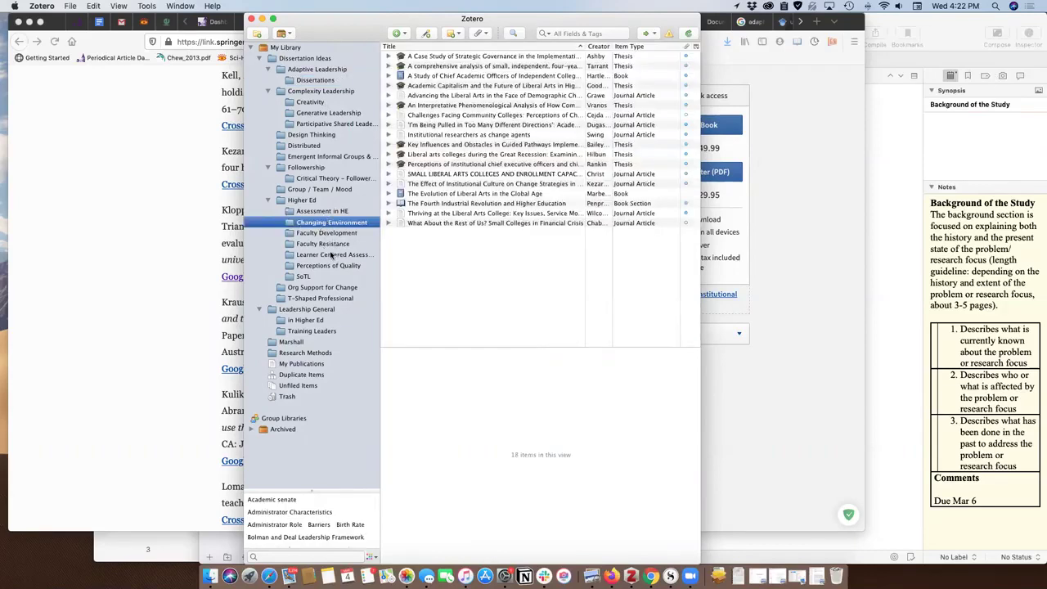
click(331, 254)
drag(342, 23, 689, 9)
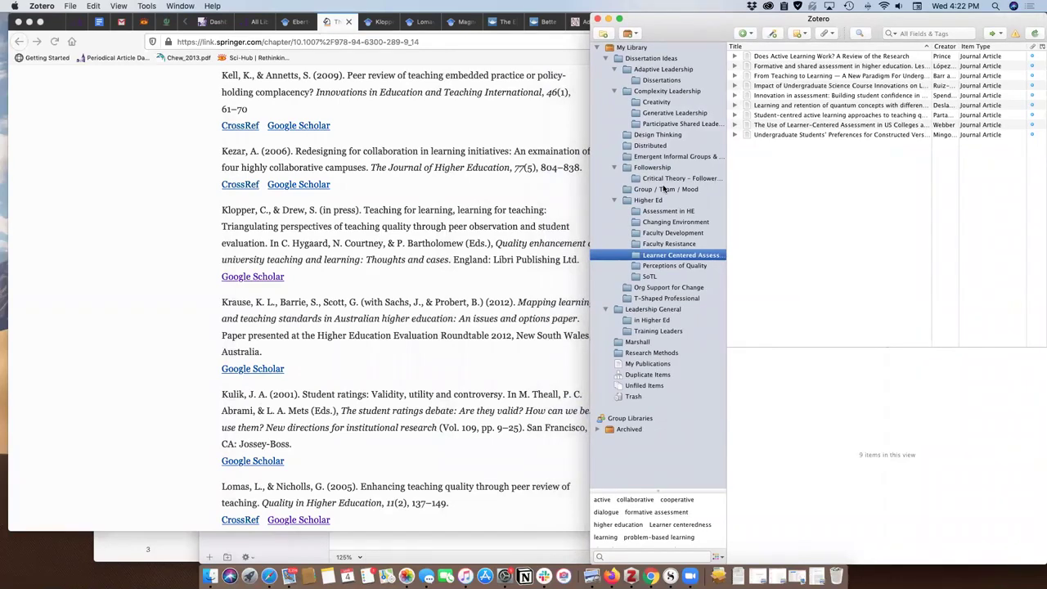
Switch to Firefox and open the Taylor & Francis page for Enhancing teaching quality through peer review of teaching from its Google Scholar versions
click(114, 300)
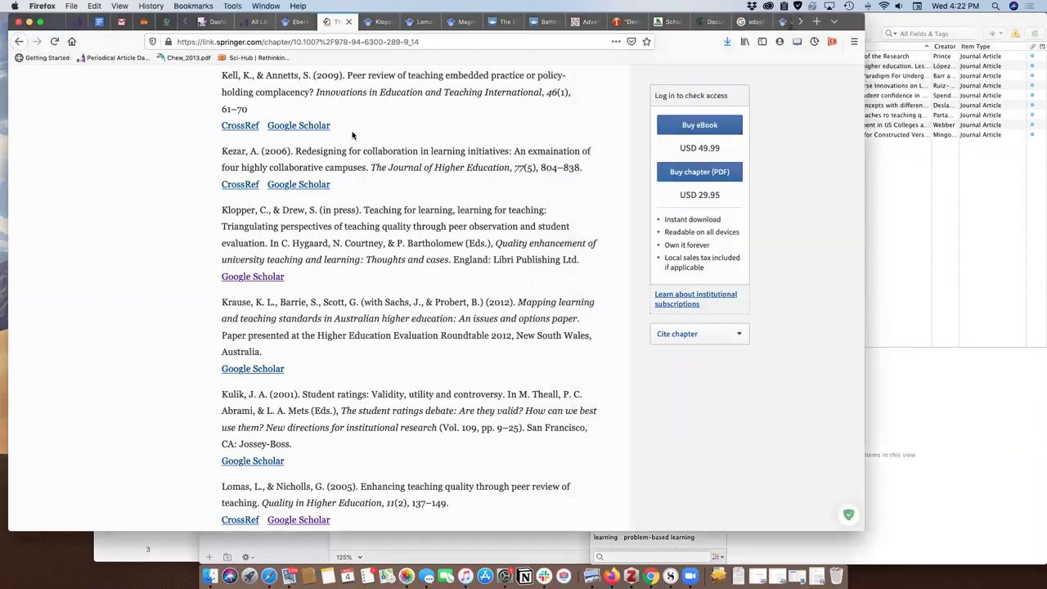
click(377, 25)
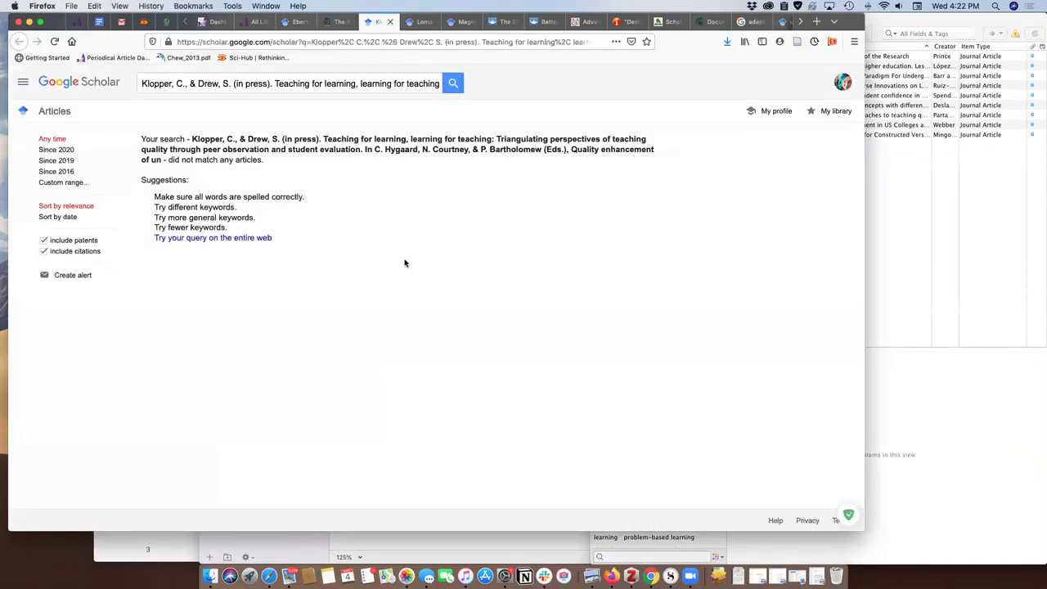
click(418, 25)
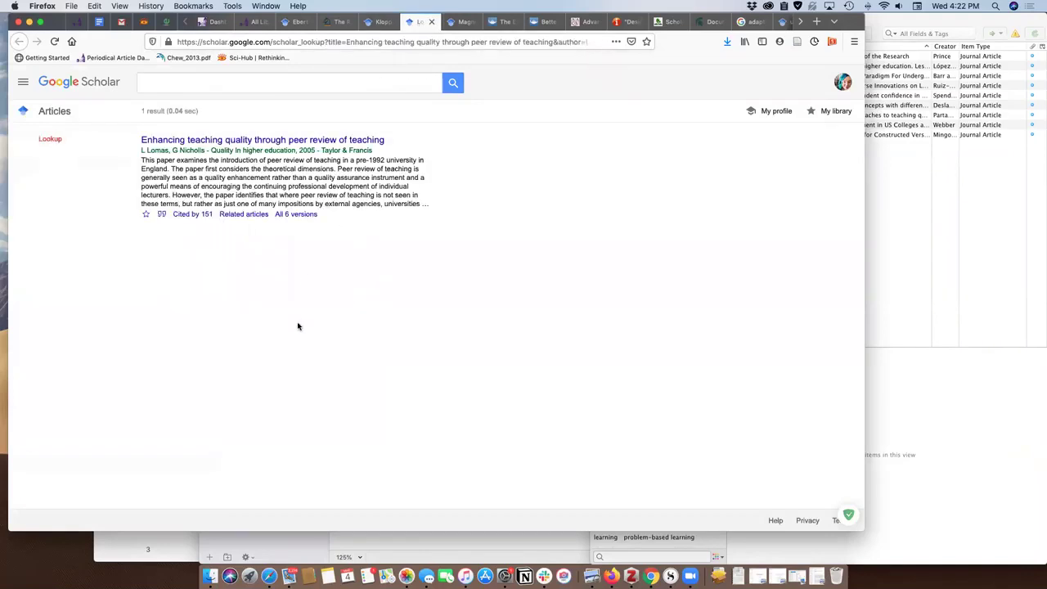
click(296, 213)
scroll(537, 305, down, 1)
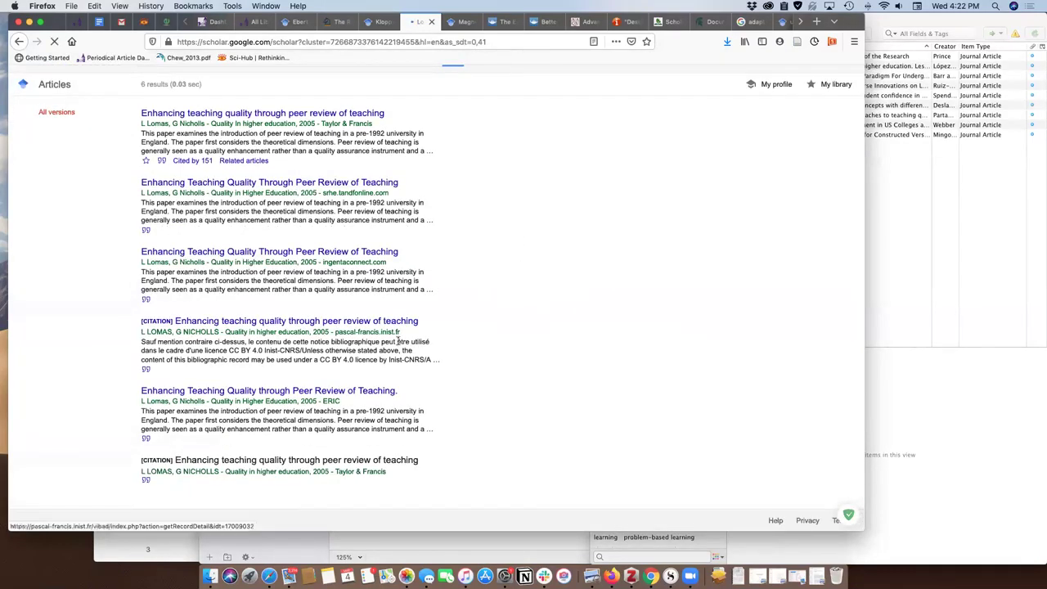
click(357, 115)
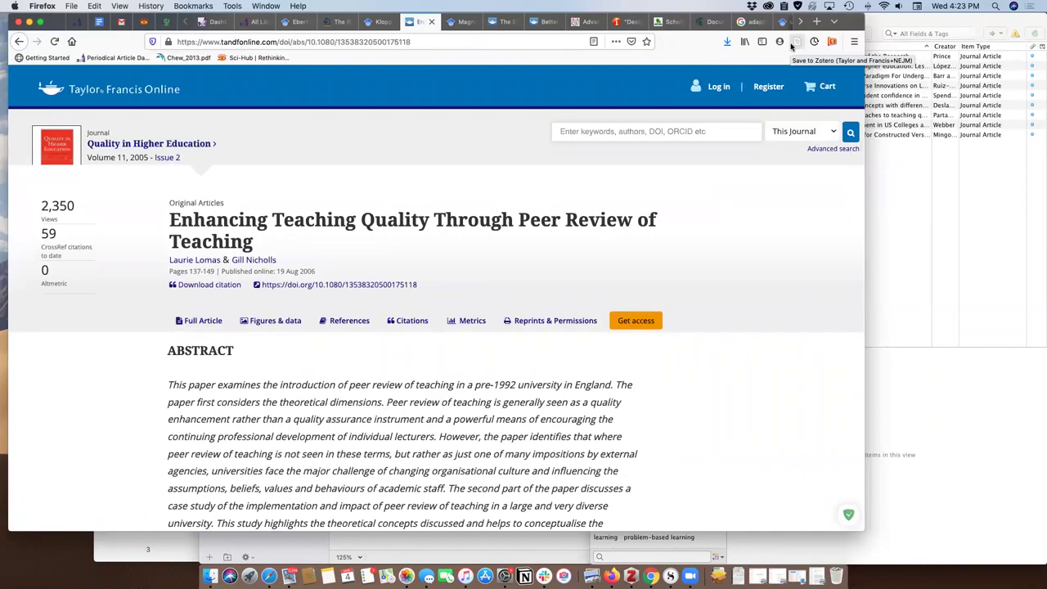
Review the article's abstract and save the article to Zotero from its Taylor & Francis page
scroll(646, 248, down, 5)
scroll(646, 247, up, 2)
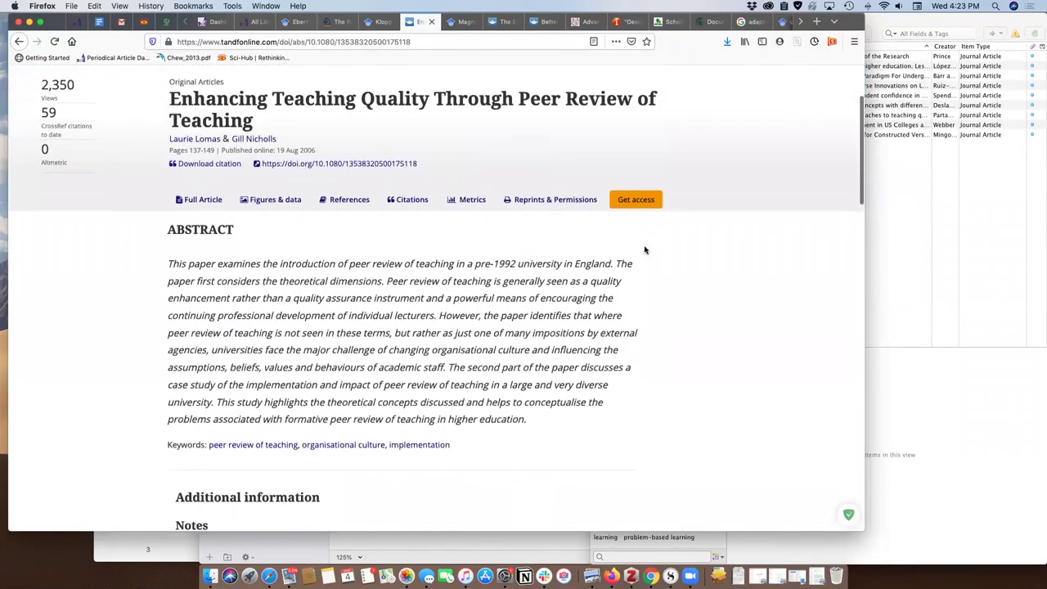
click(798, 46)
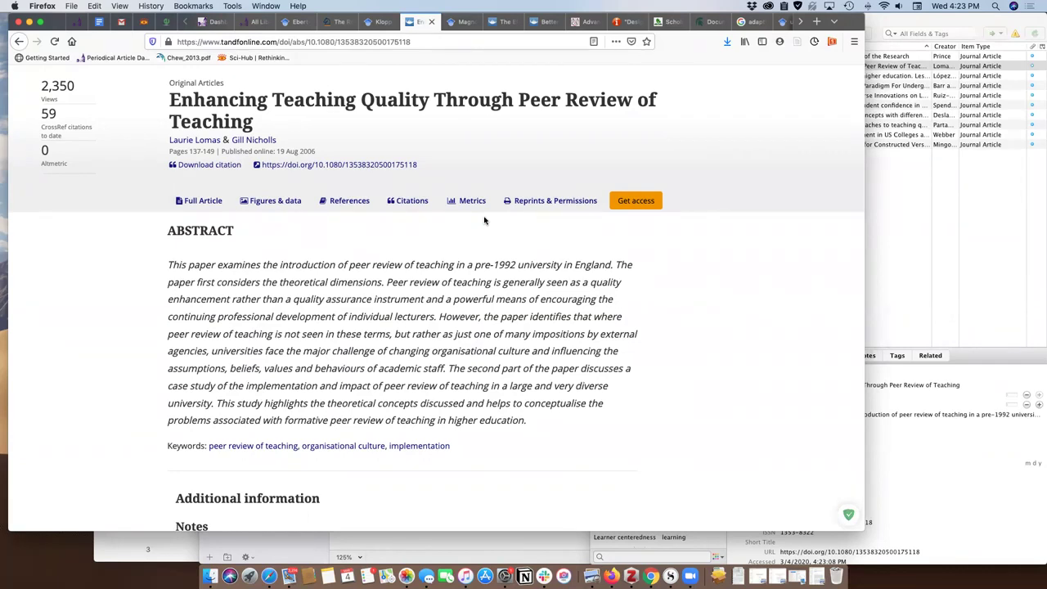
click(176, 44)
click(176, 43)
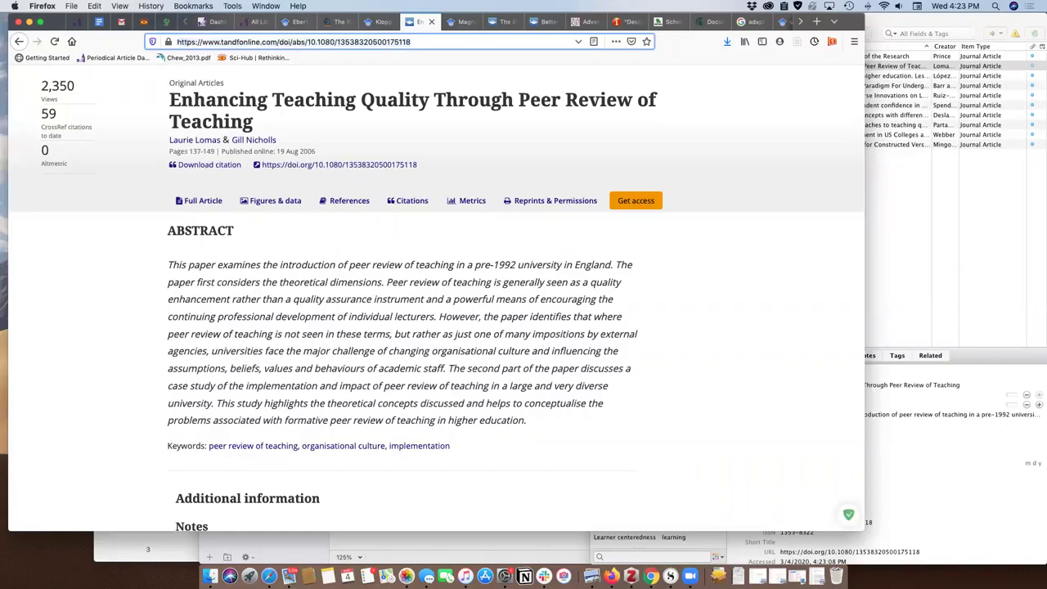
text(https://)
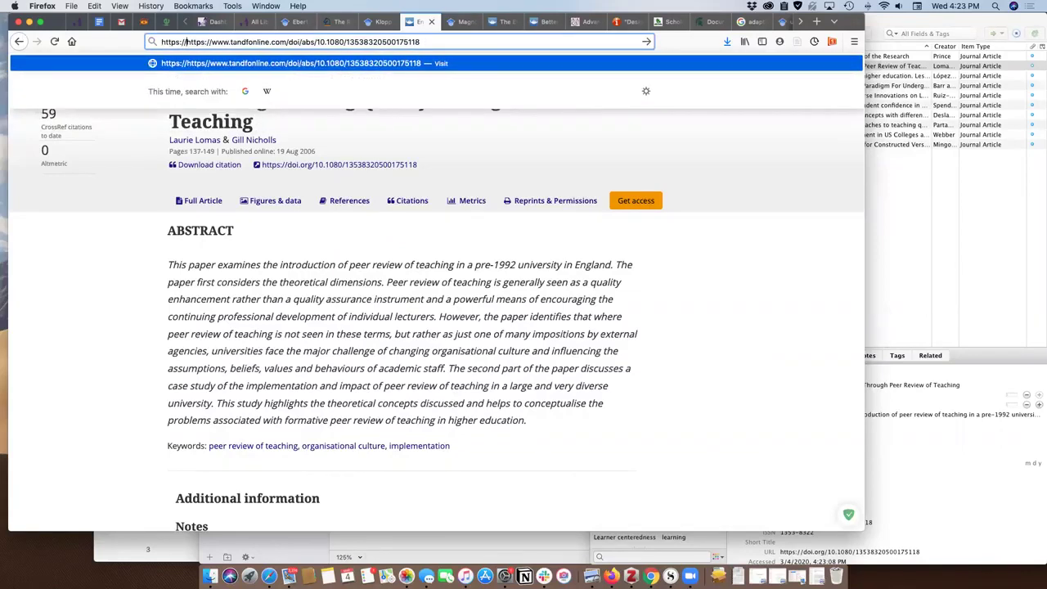
text(sci-hub.tw)
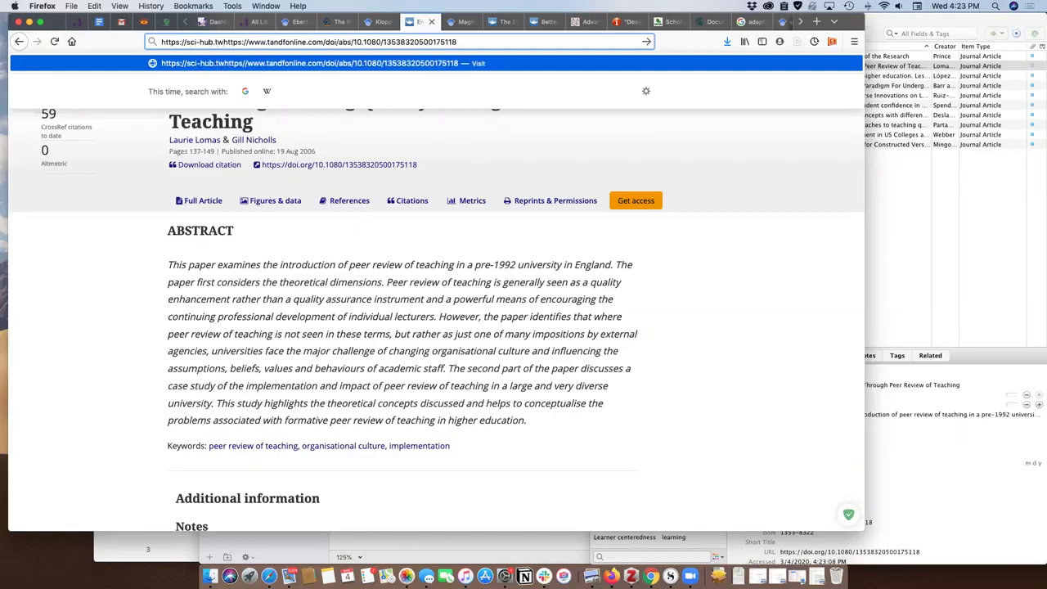
text(/)
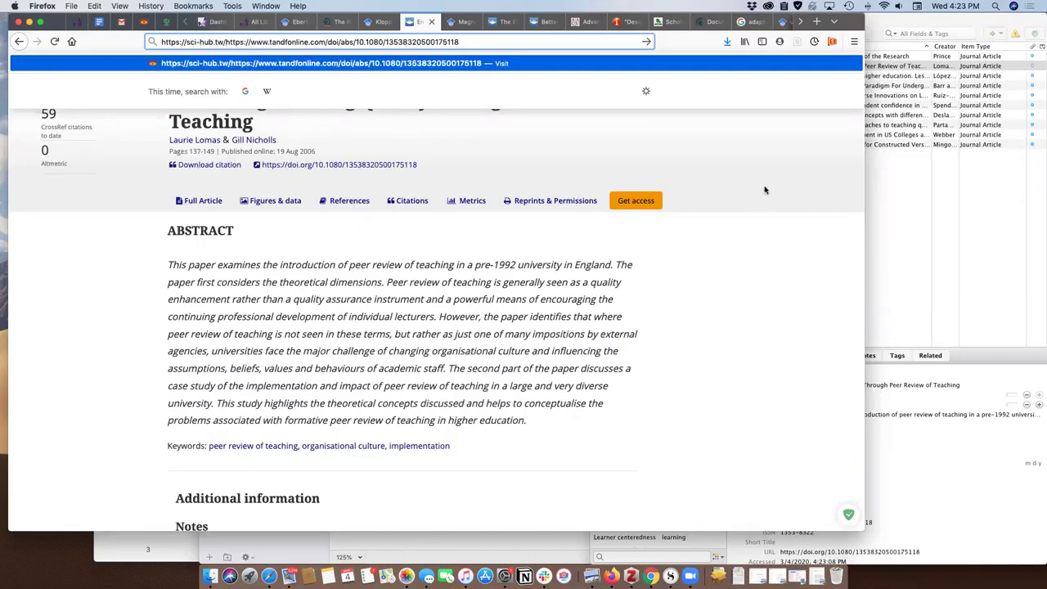
key(Return)
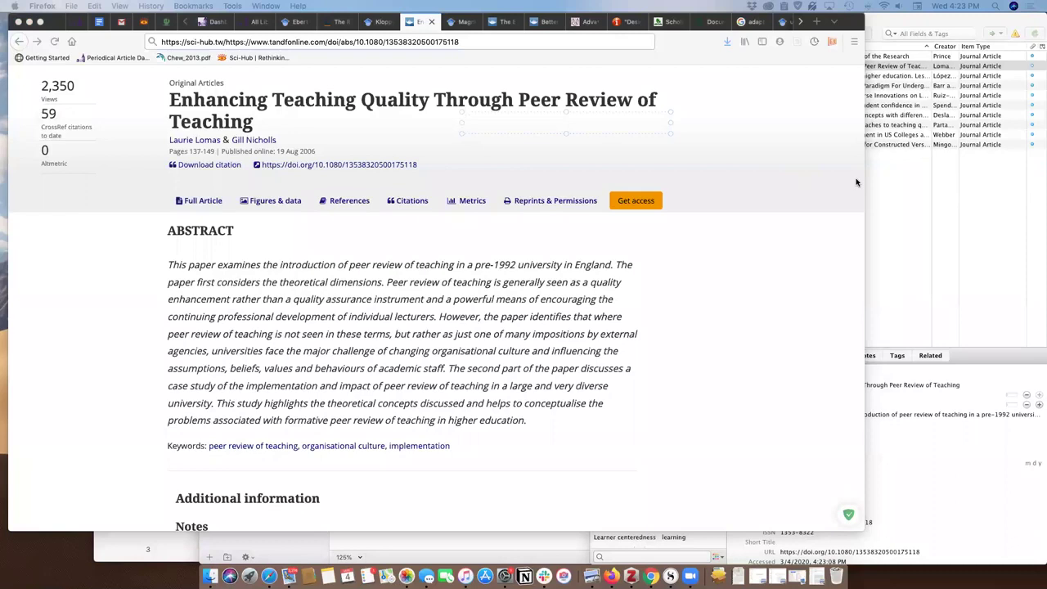
text(https://sci-hub.tw)
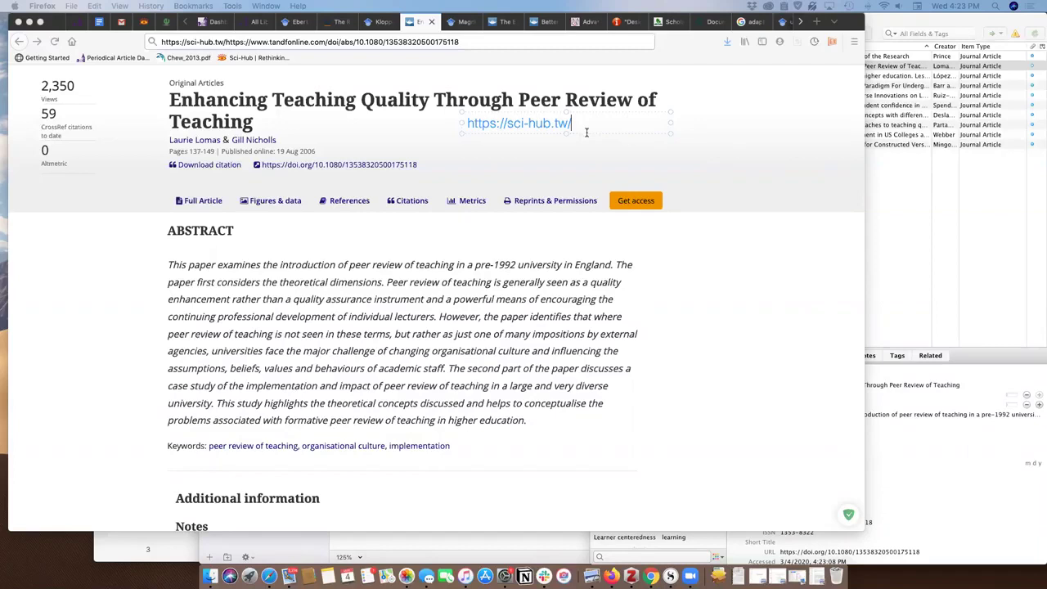
click(468, 41)
key(Return)
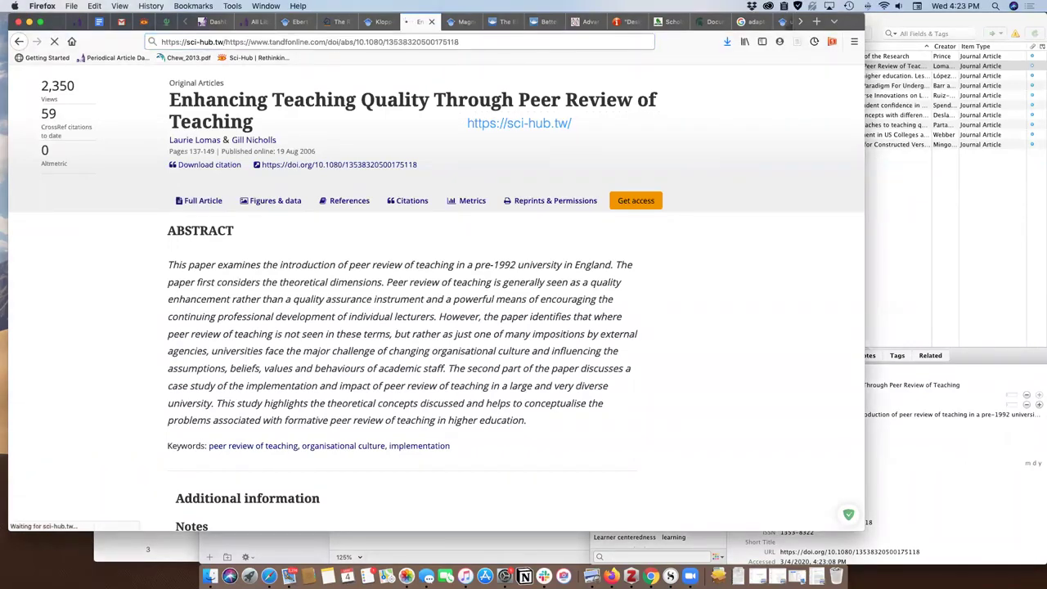
click(502, 42)
key(Return)
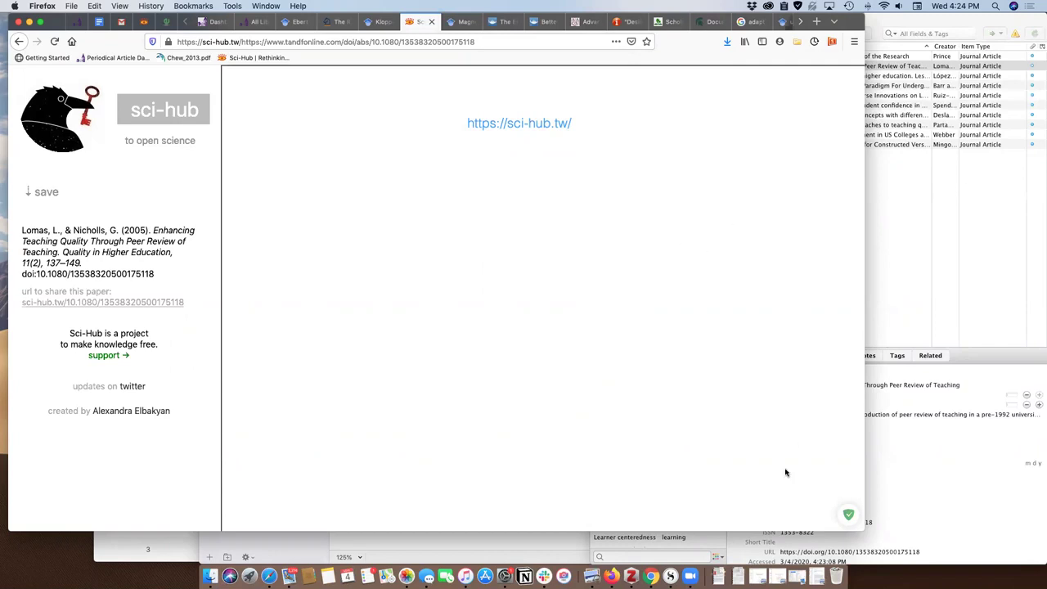
Attach the downloaded lomas2005.pdf as a stored copy to the Enhancing Teaching Quality Through Peer Review of Teaching item in Zotero
click(716, 573)
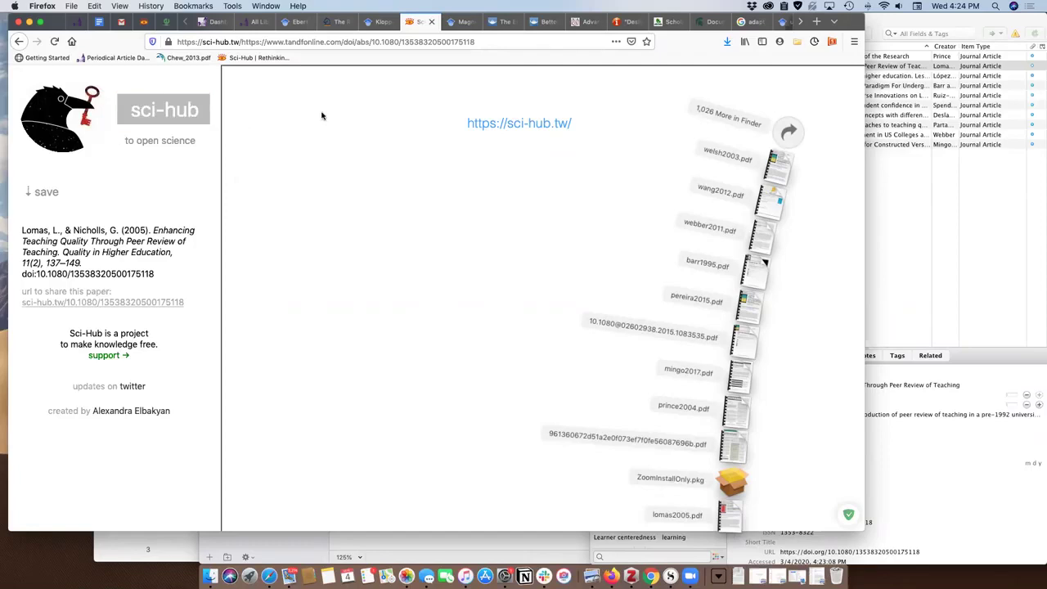
drag(158, 301, 735, 69)
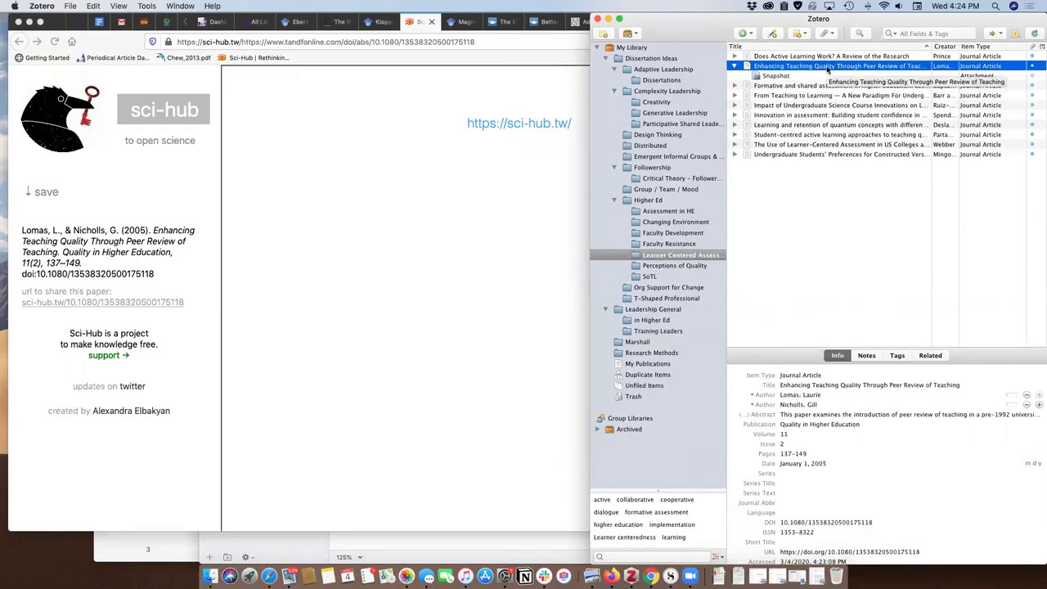
click(831, 34)
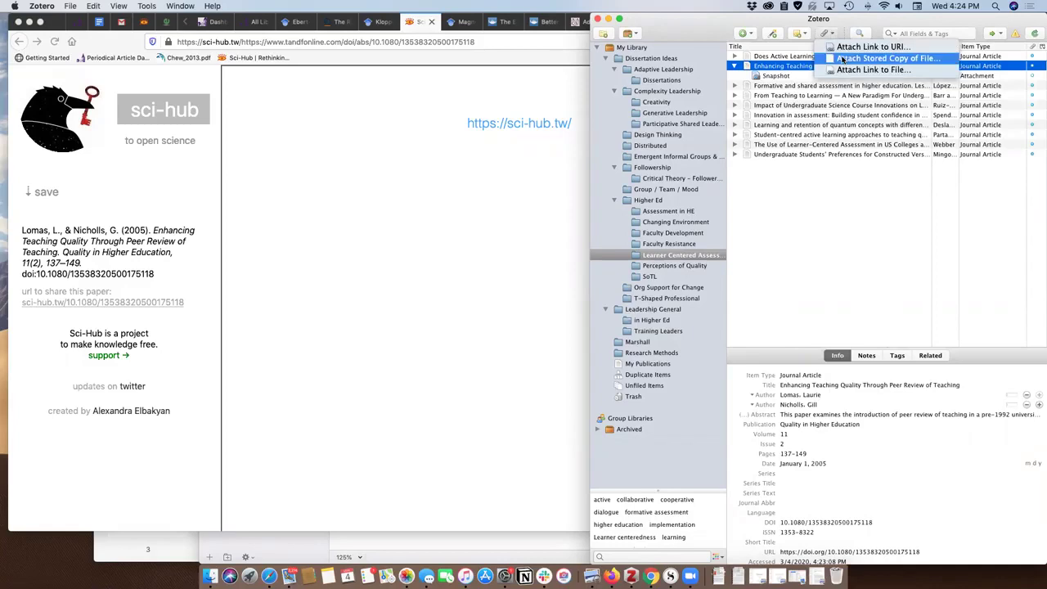
click(842, 59)
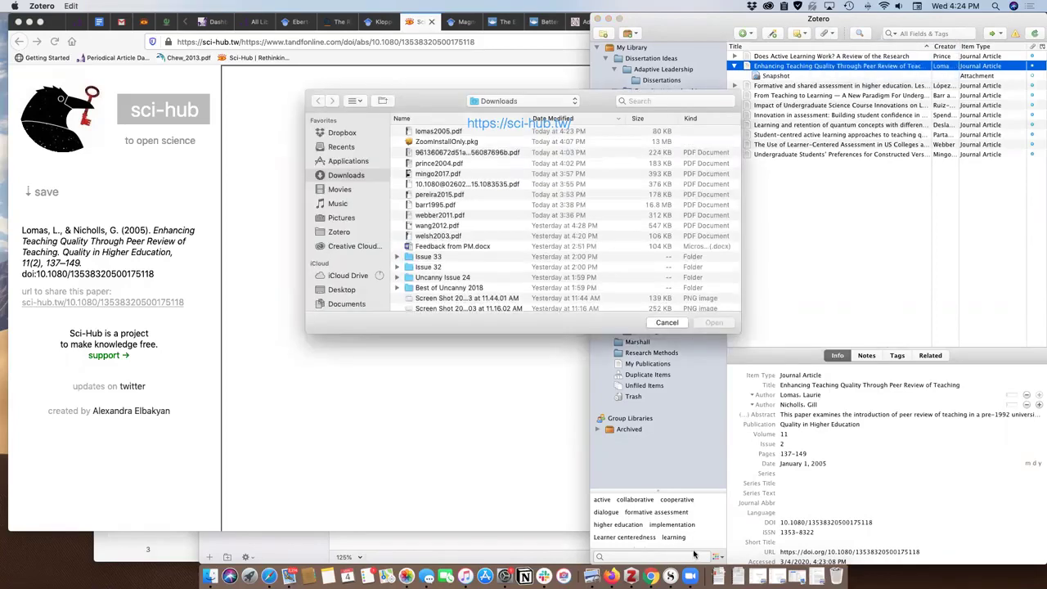
click(718, 577)
drag(731, 522, 618, 230)
click(713, 323)
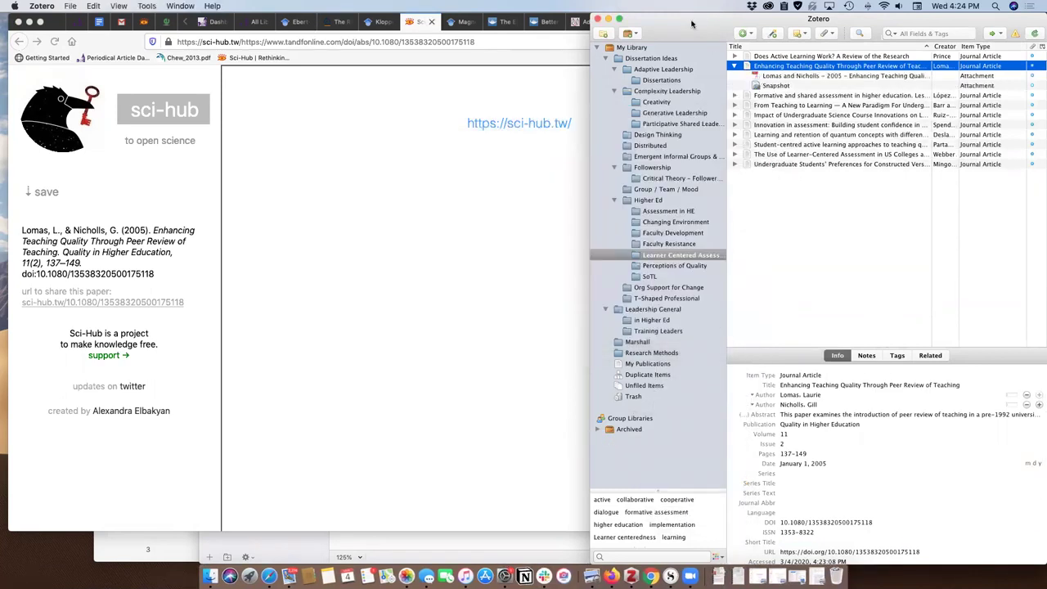
drag(694, 24, 489, 17)
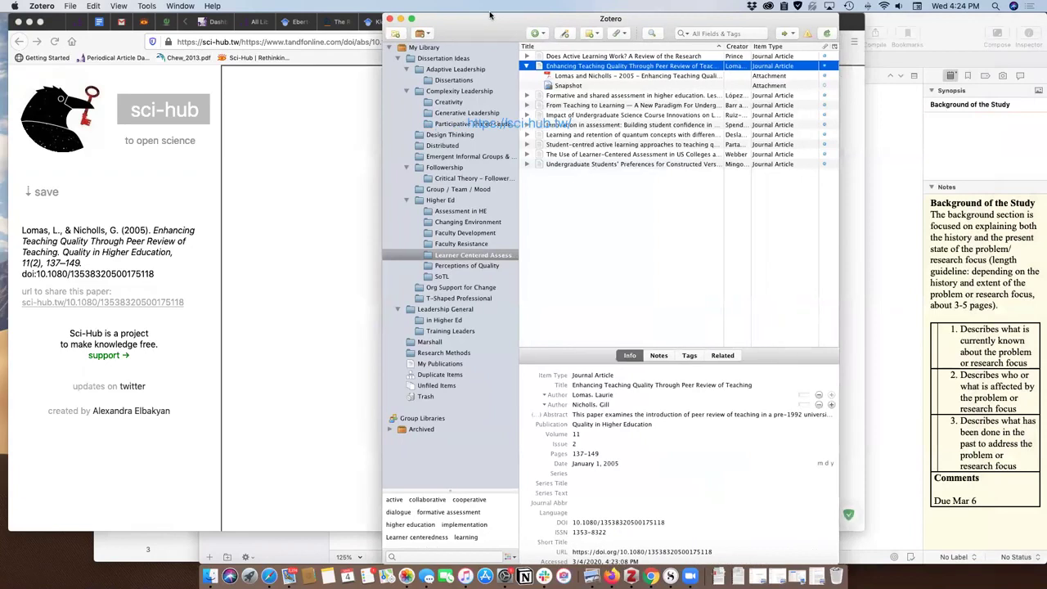
right_click(1010, 190)
click(998, 211)
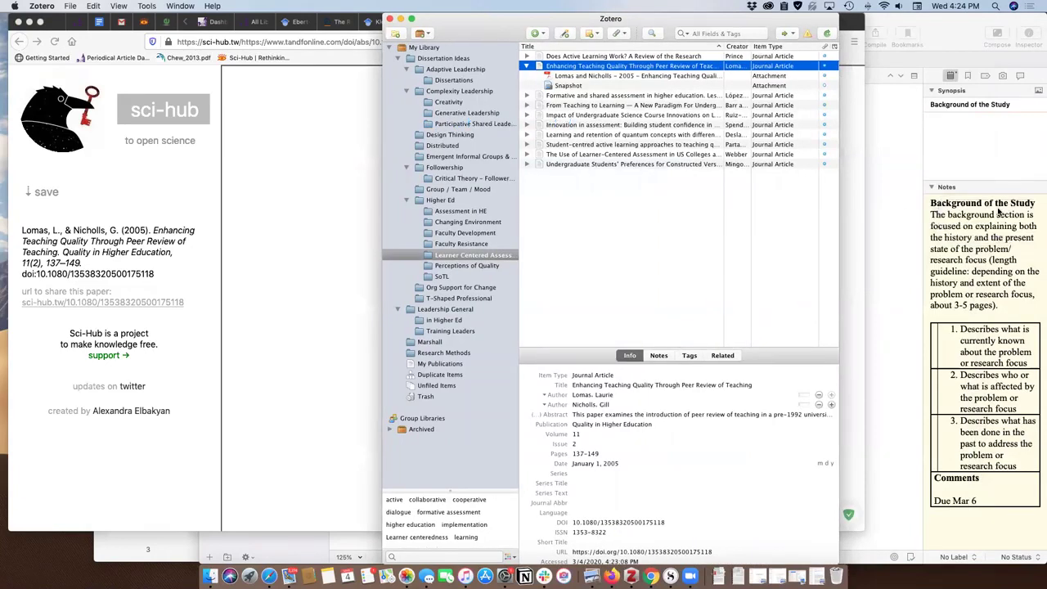
click(591, 76)
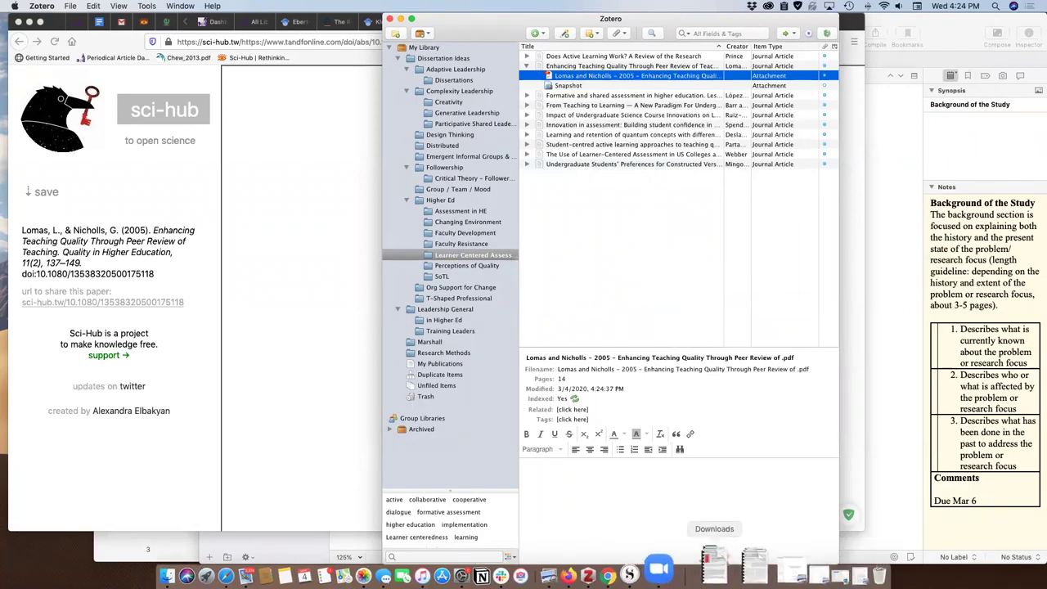
drag(690, 20, 867, 20)
Switch to Firefox, close the Sci-Hub tab and open the SSRN page for Assessing higher education teachers through peer assistance and review
click(428, 145)
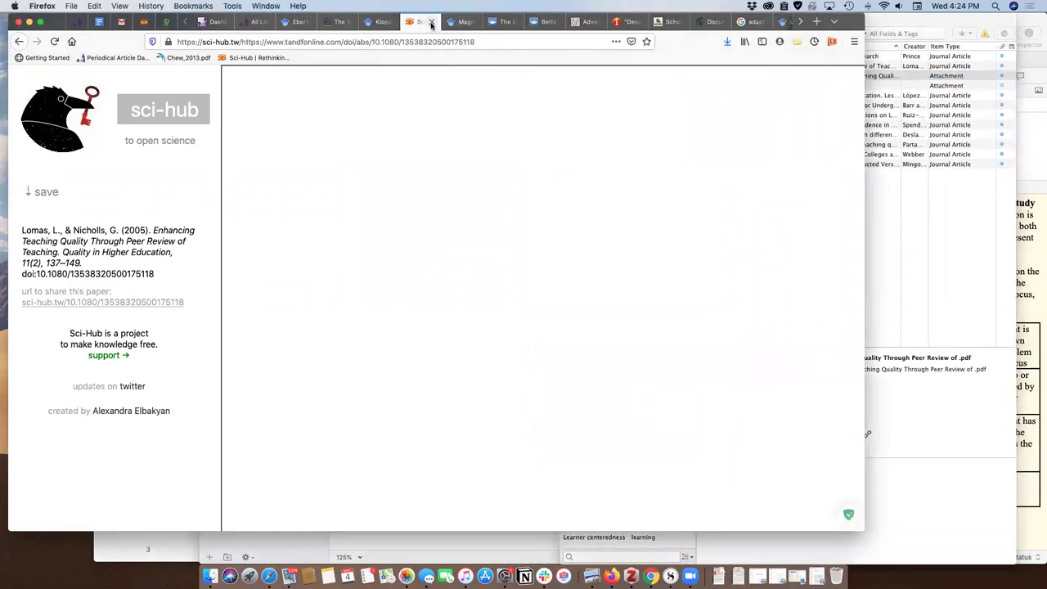
click(431, 22)
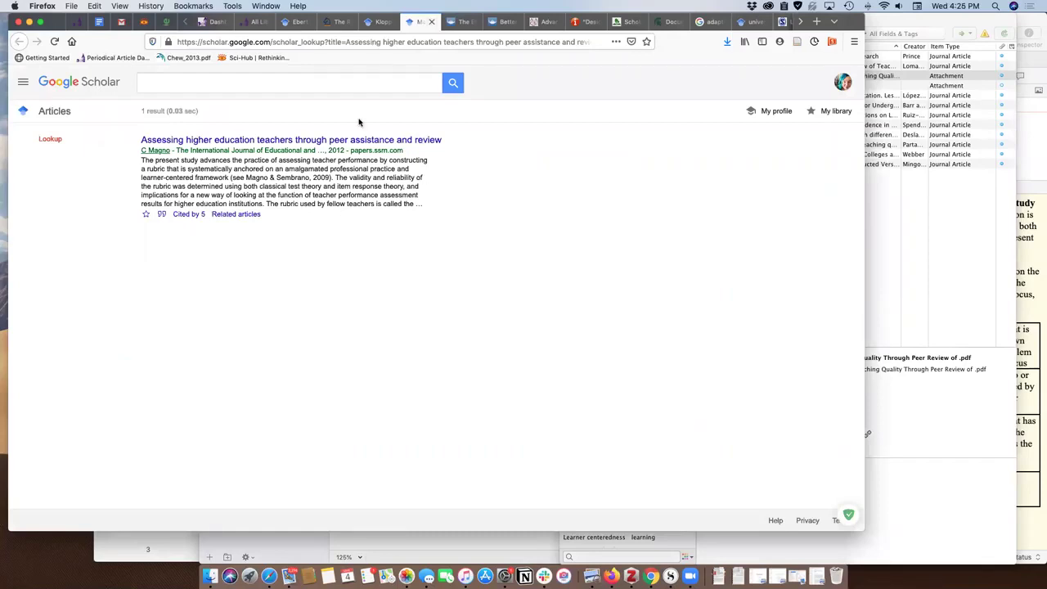
click(236, 214)
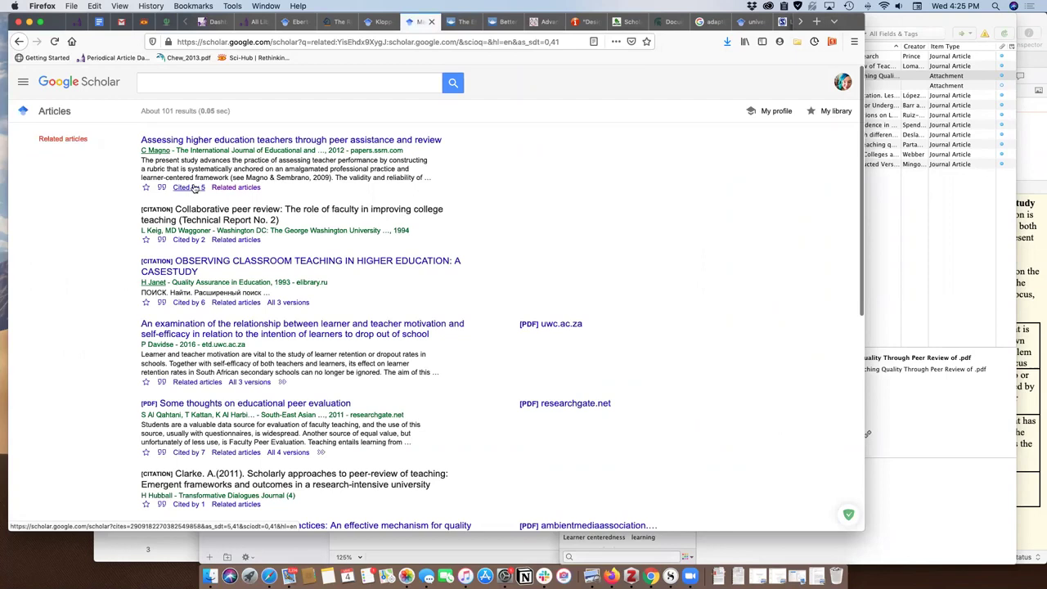
click(245, 141)
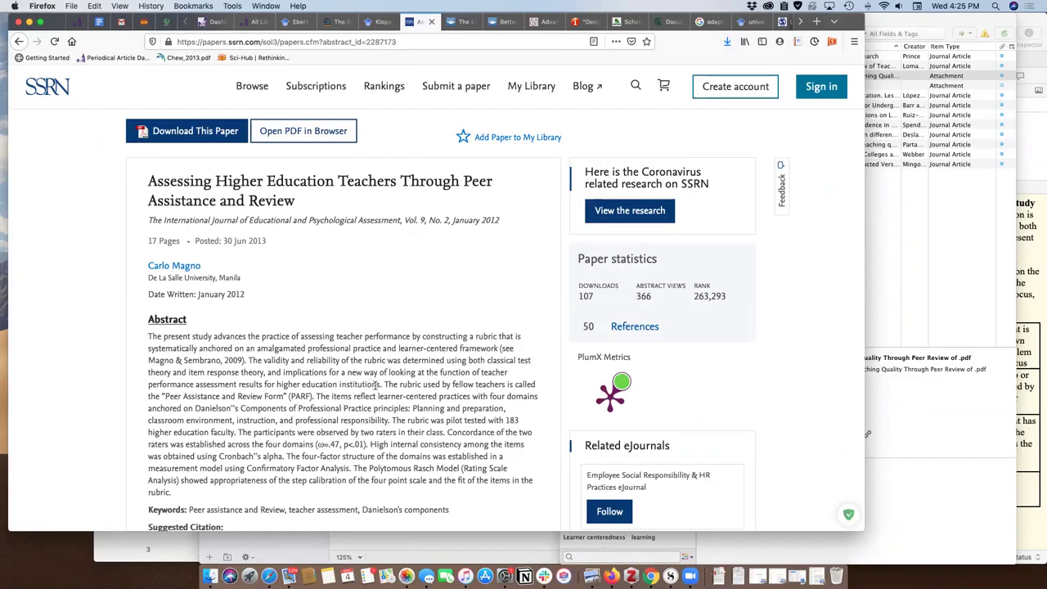
Save the article to Zotero from its SSRN page and download the paper's PDF
scroll(390, 307, down, 3)
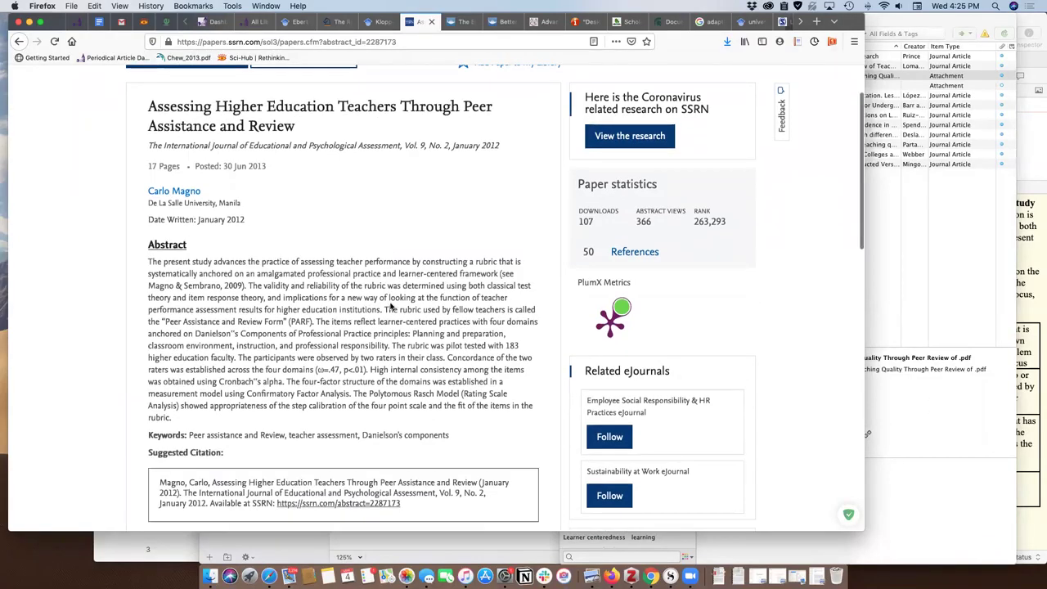
scroll(814, 117, up, 3)
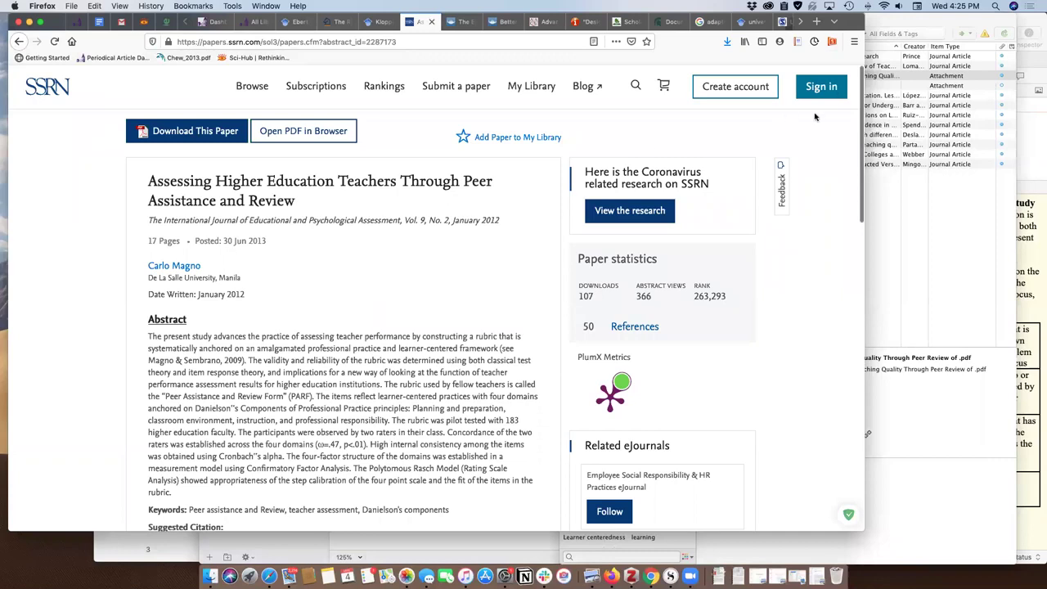
click(798, 40)
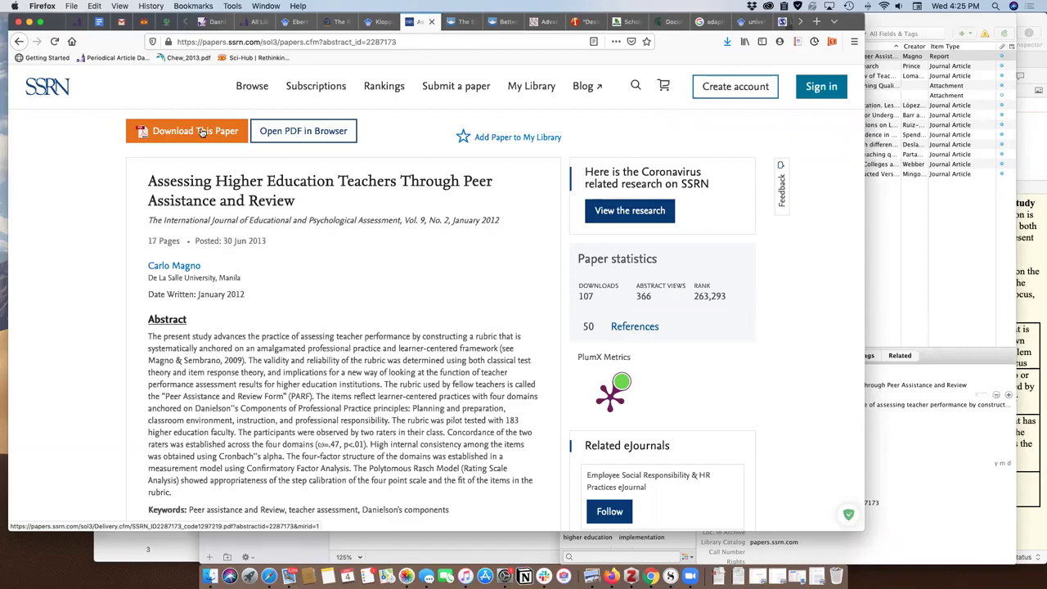
click(201, 133)
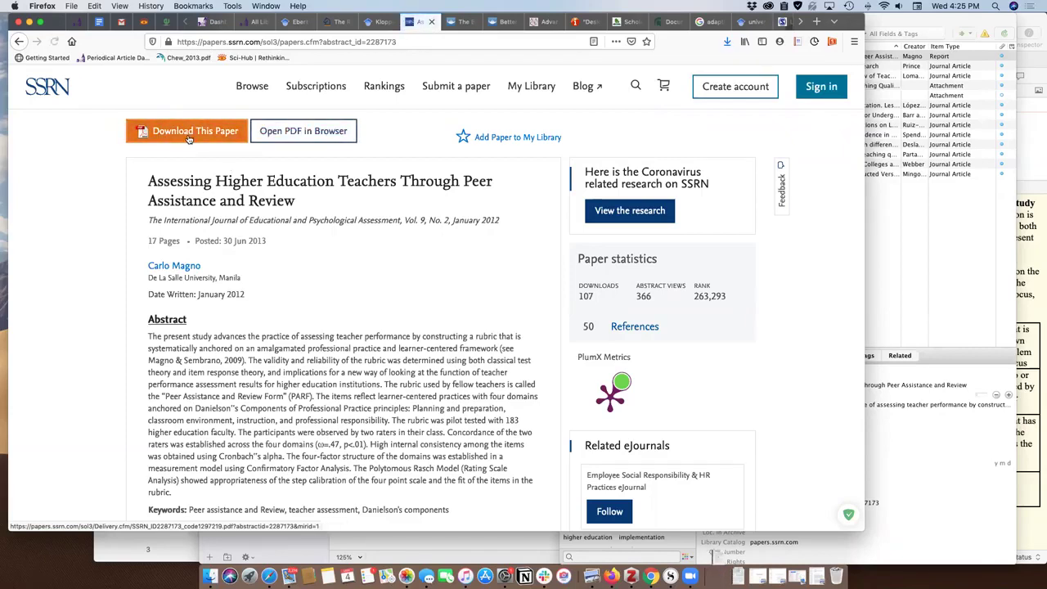
Attach SSRN-id2287173.pdf as a stored copy to the Assessing Higher Education Teachers Through Peer Assistance and Review item in Zotero
click(894, 91)
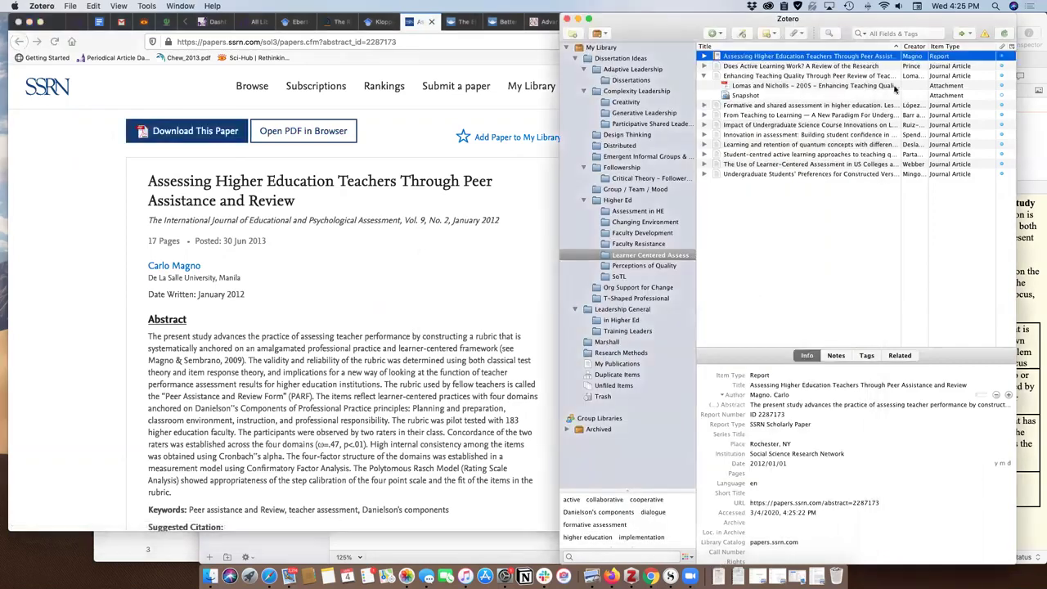
click(798, 34)
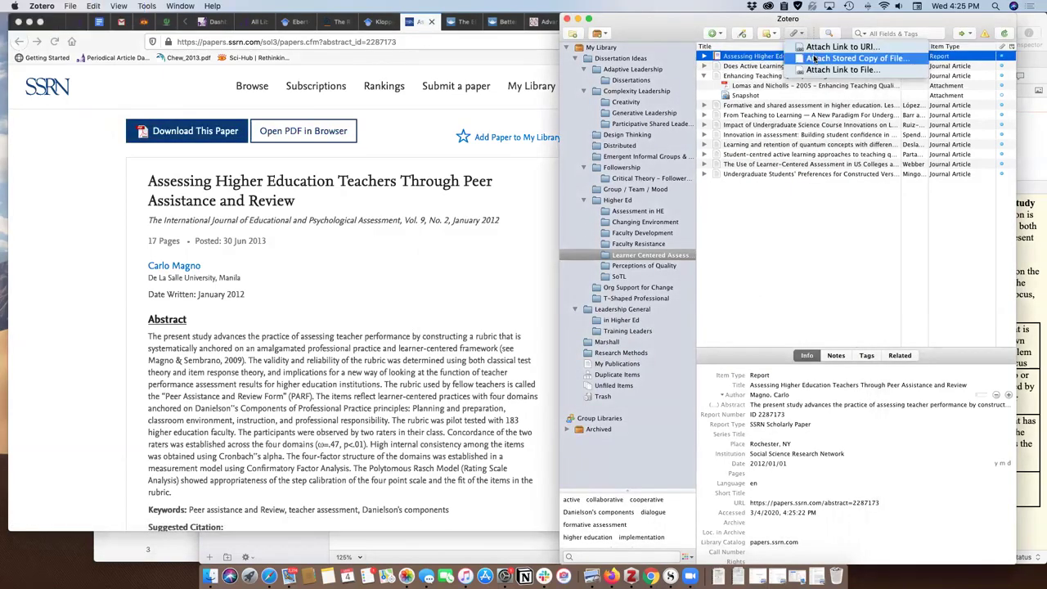
click(813, 59)
click(719, 575)
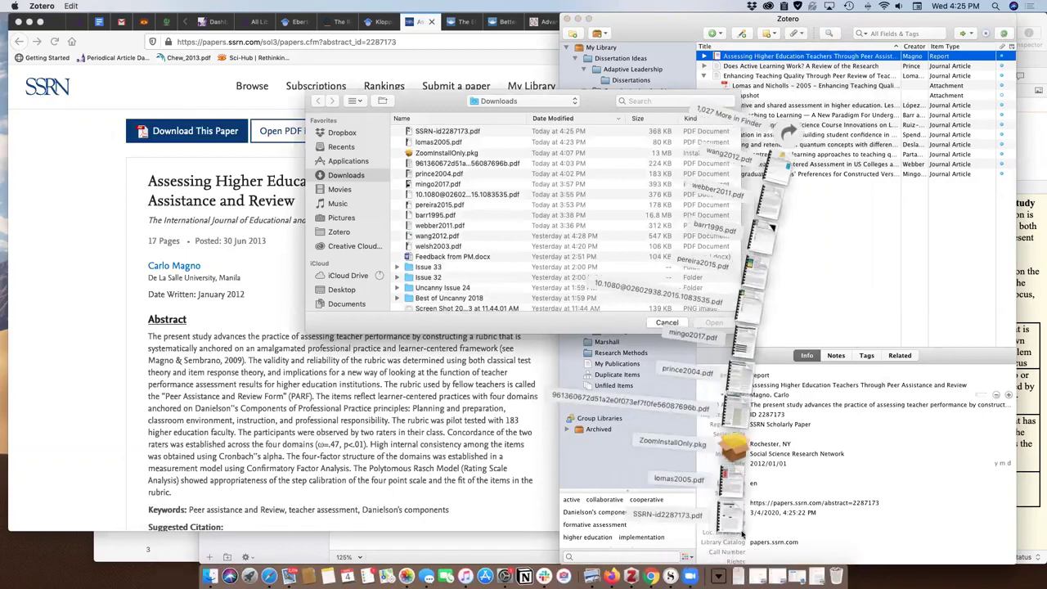
drag(734, 526, 568, 255)
click(714, 322)
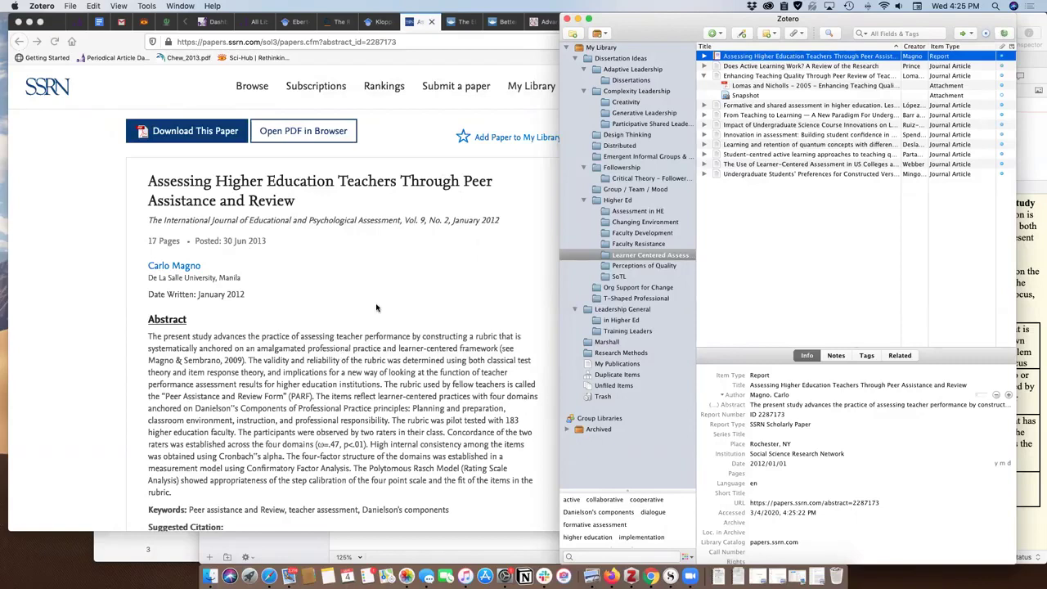
Compare the SSRN page with the Zotero record and change the record's item type to Journal Article
click(485, 228)
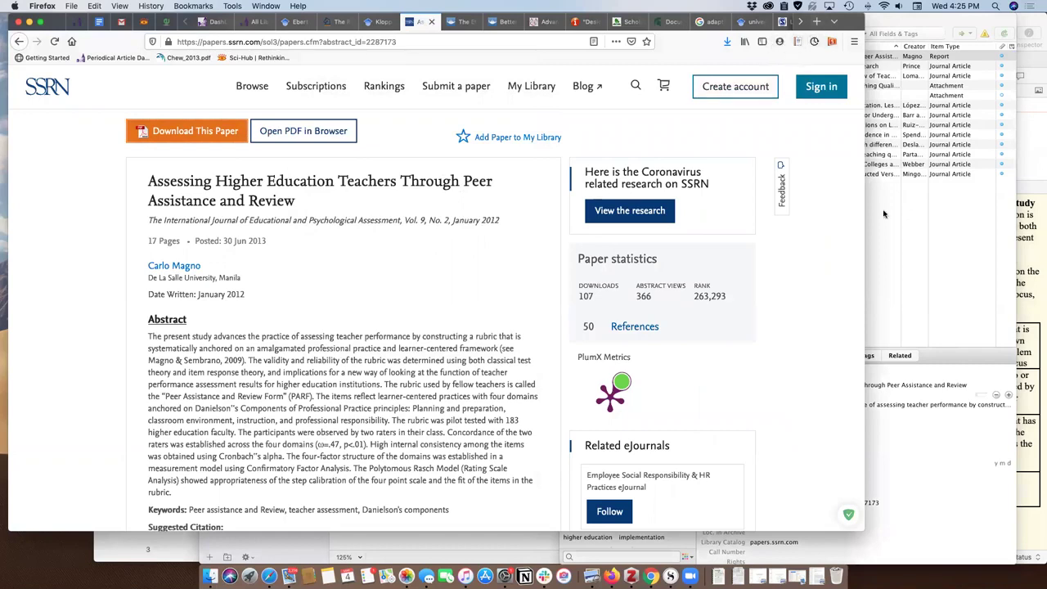
click(917, 433)
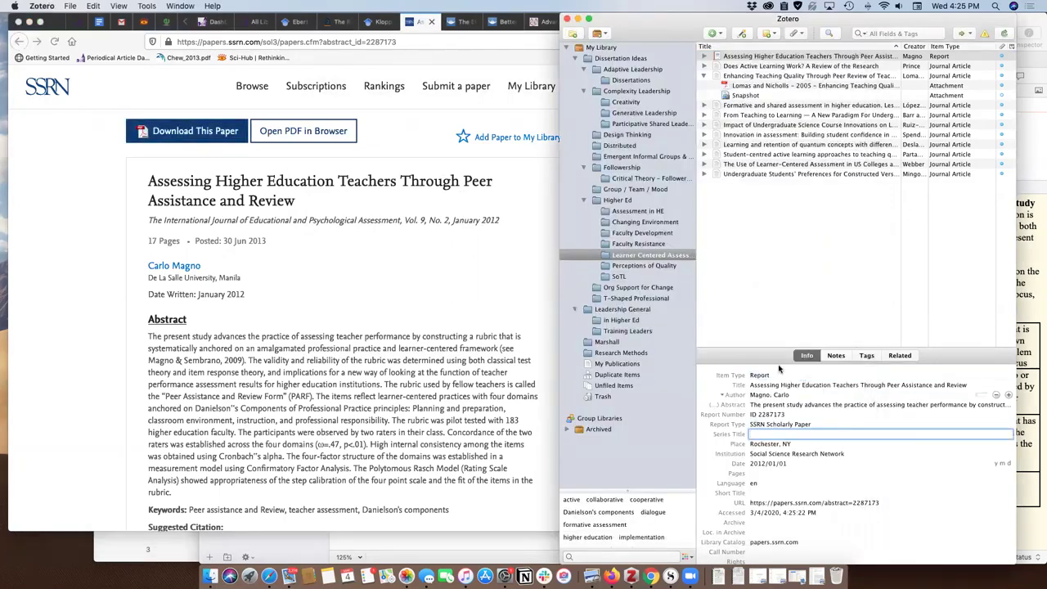
click(346, 211)
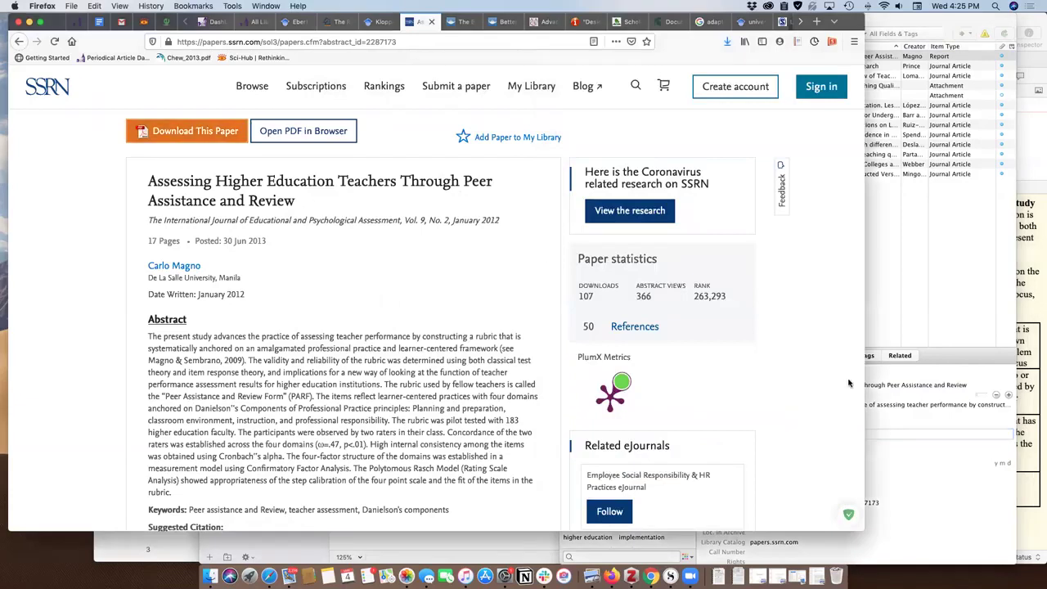
click(900, 385)
click(764, 377)
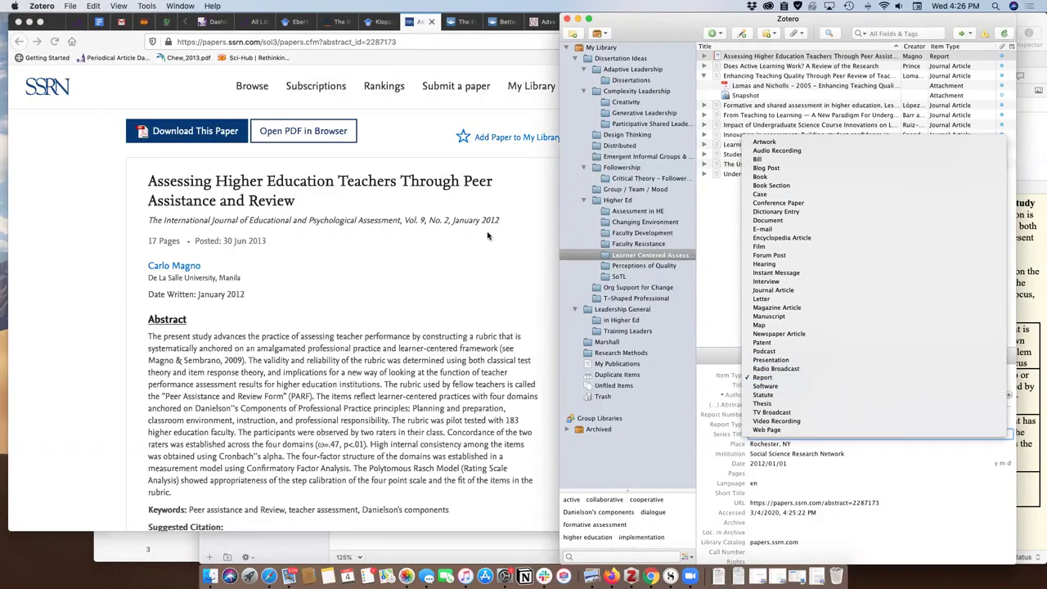
click(813, 290)
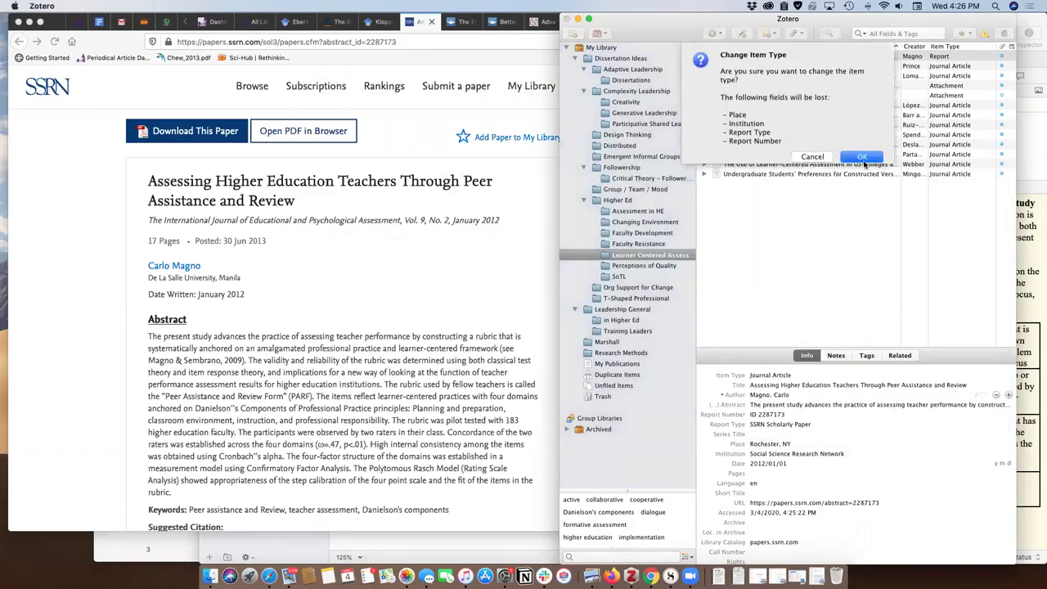
click(863, 158)
Copy The International Journal of Educational and Psychological Assessment from the SSRN page into the record's Publication field
click(872, 415)
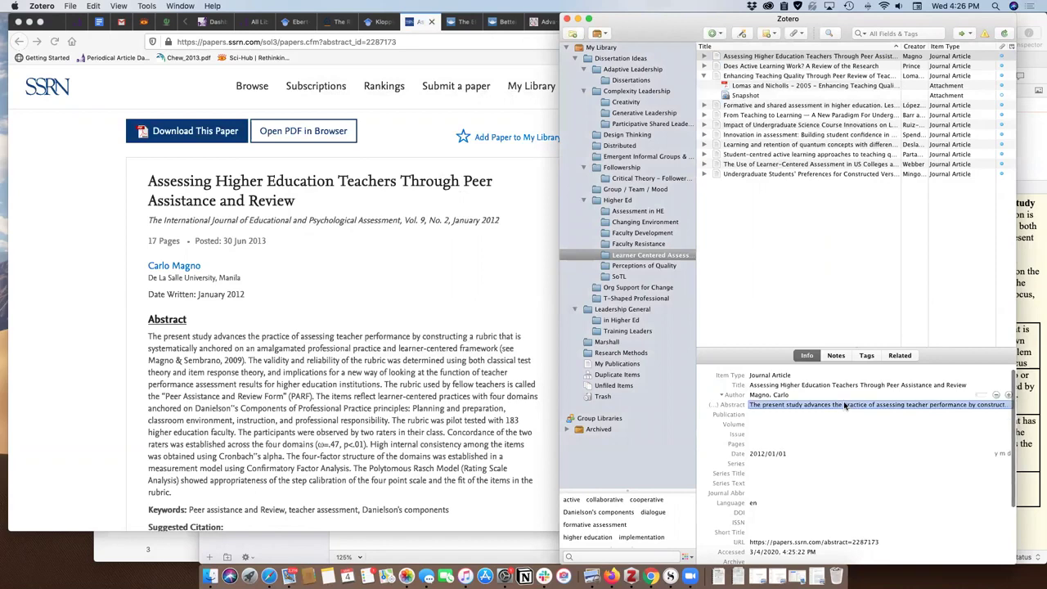
scroll(791, 386, down, 5)
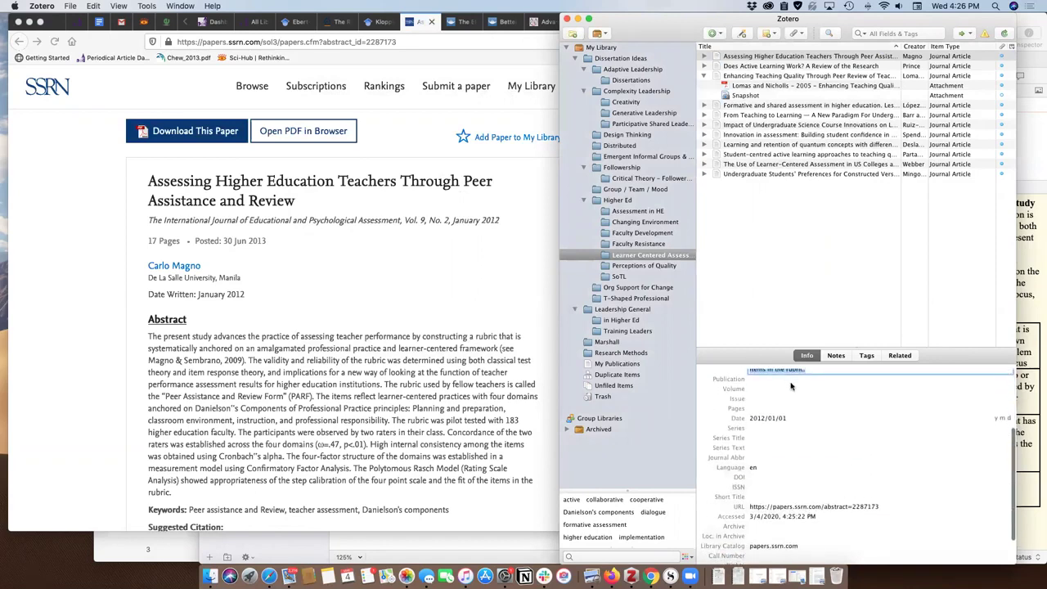
key(Tab)
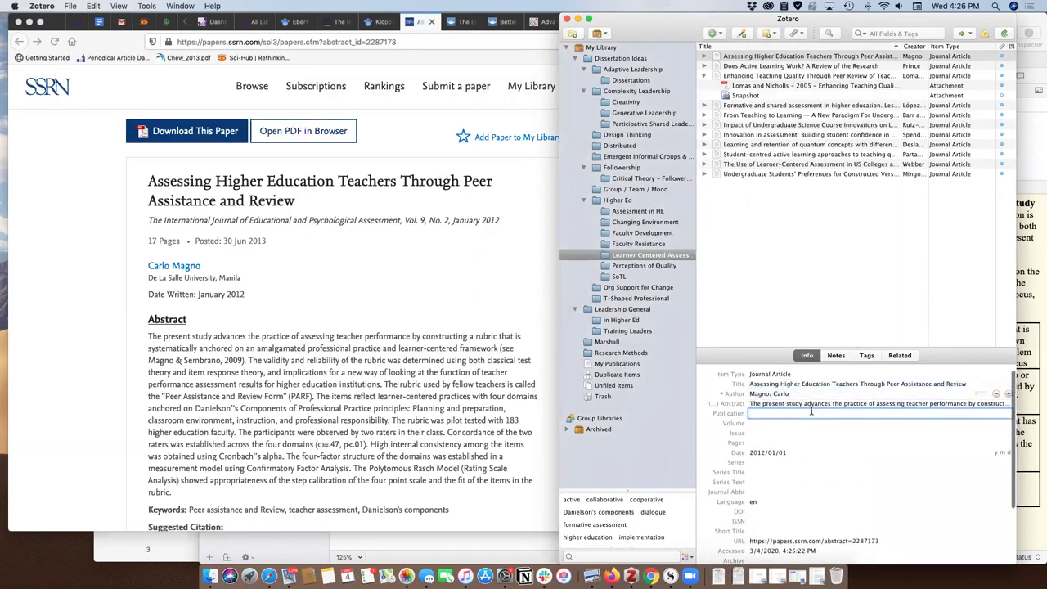
click(372, 231)
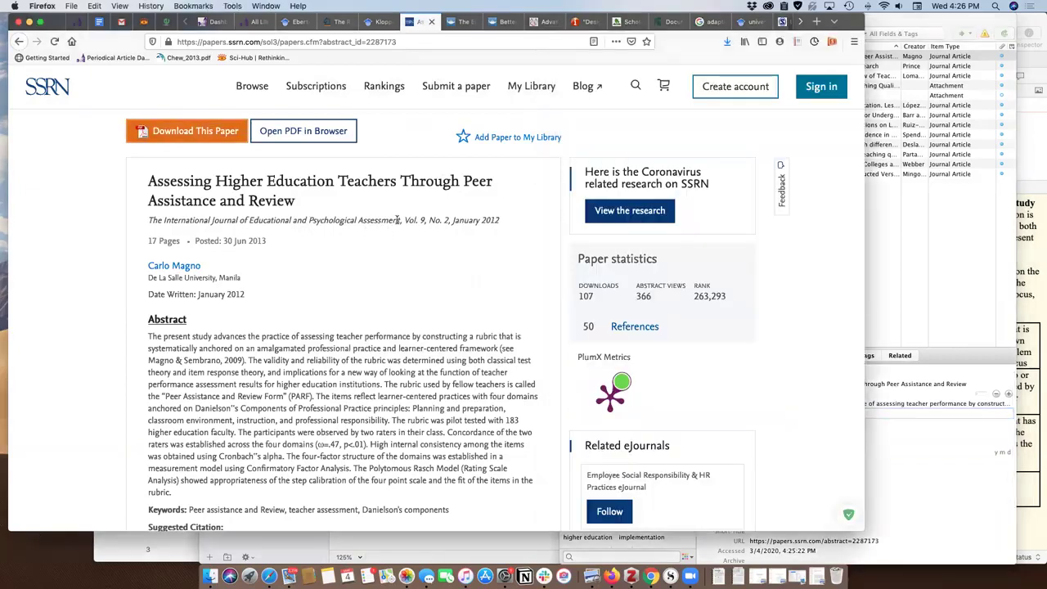
drag(401, 220, 145, 219)
key(super+c)
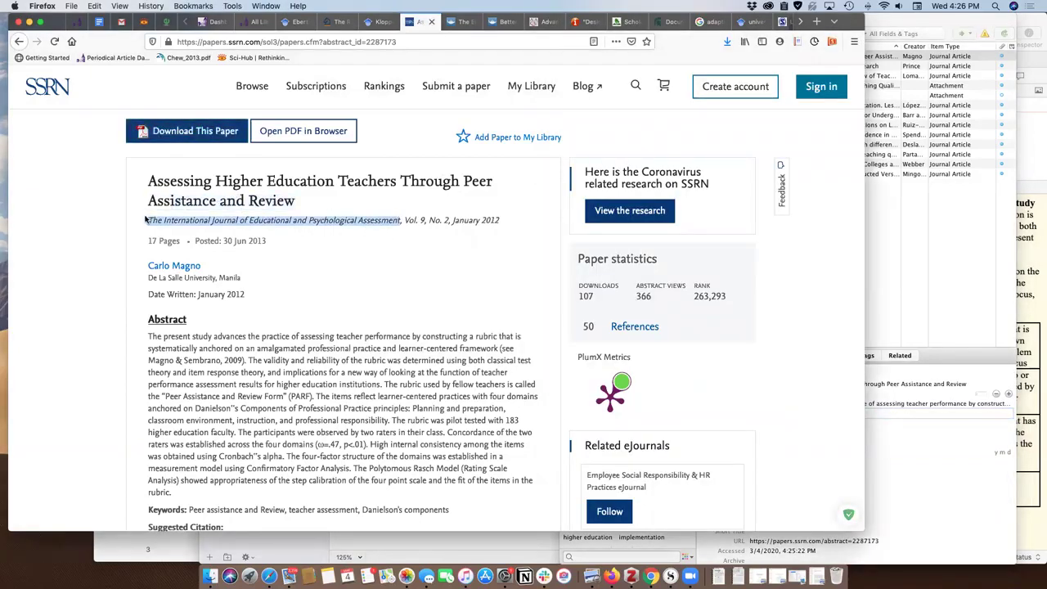
key(super+Tab)
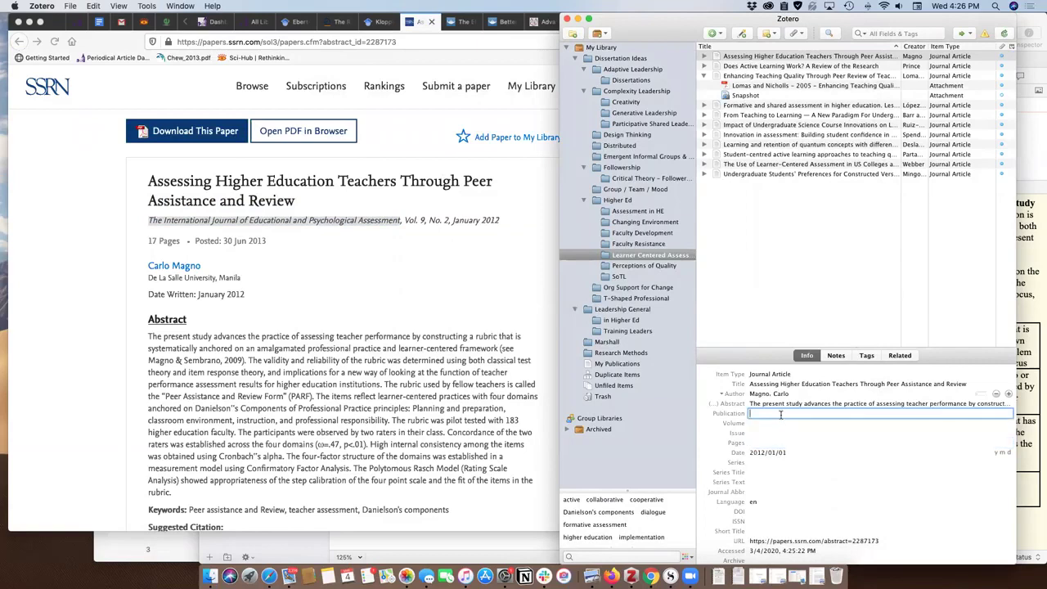
key(super+v)
Set the record's volume to 9, issue to 2 and date to January 2012, leaving Pages empty
click(763, 422)
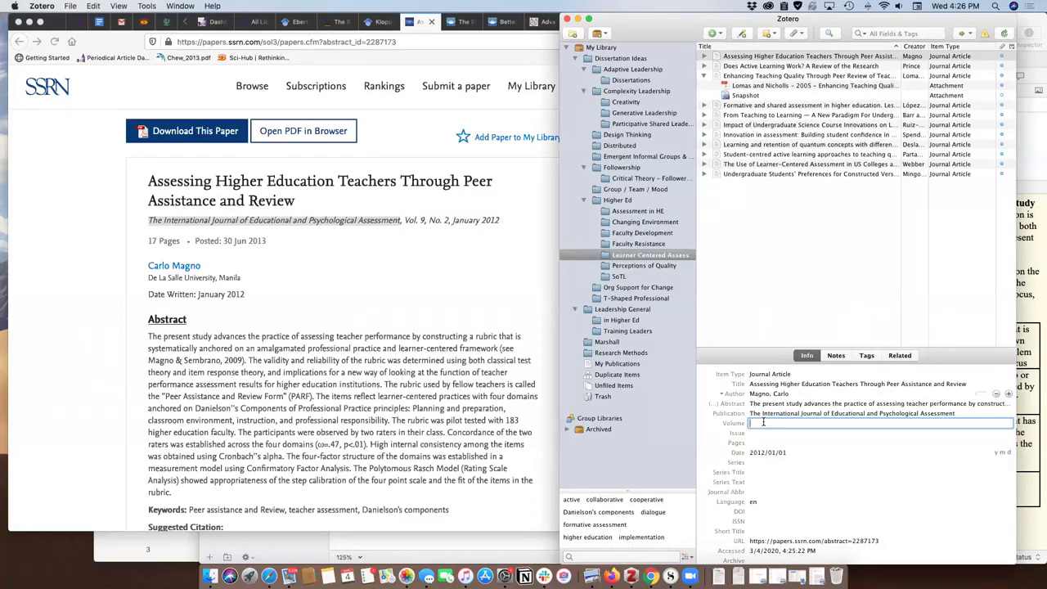
text(9)
key(Tab)
text(2)
key(Tab)
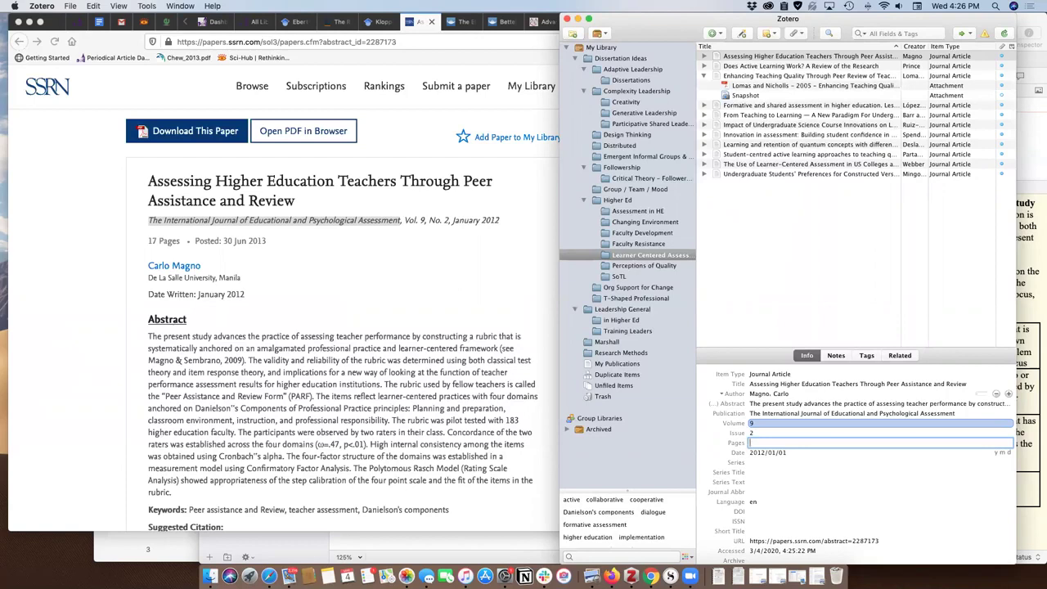
key(Tab)
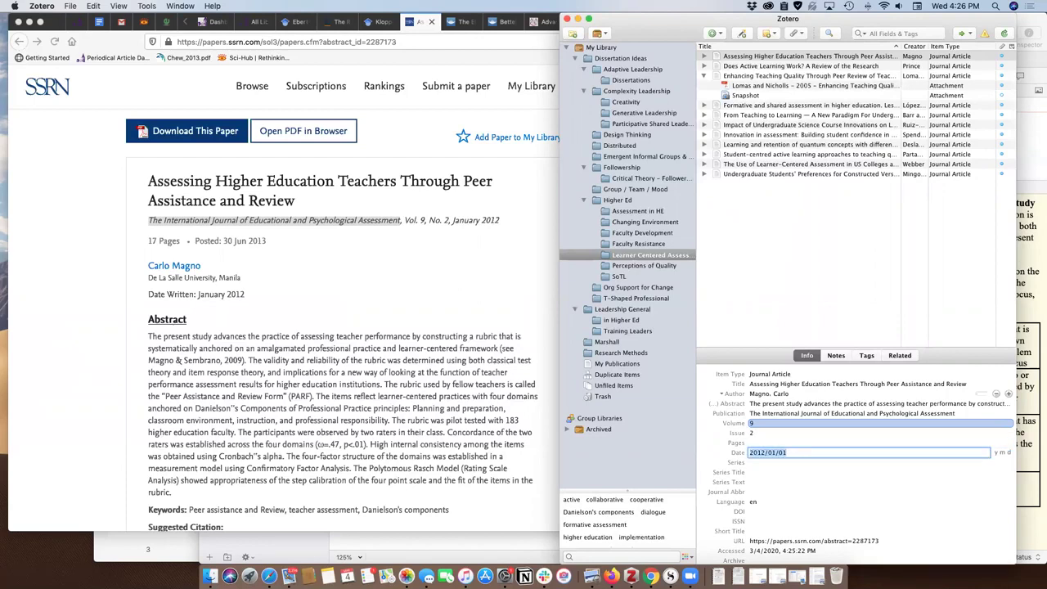
text(January 2012)
key(Tab)
scroll(428, 221, down, 3)
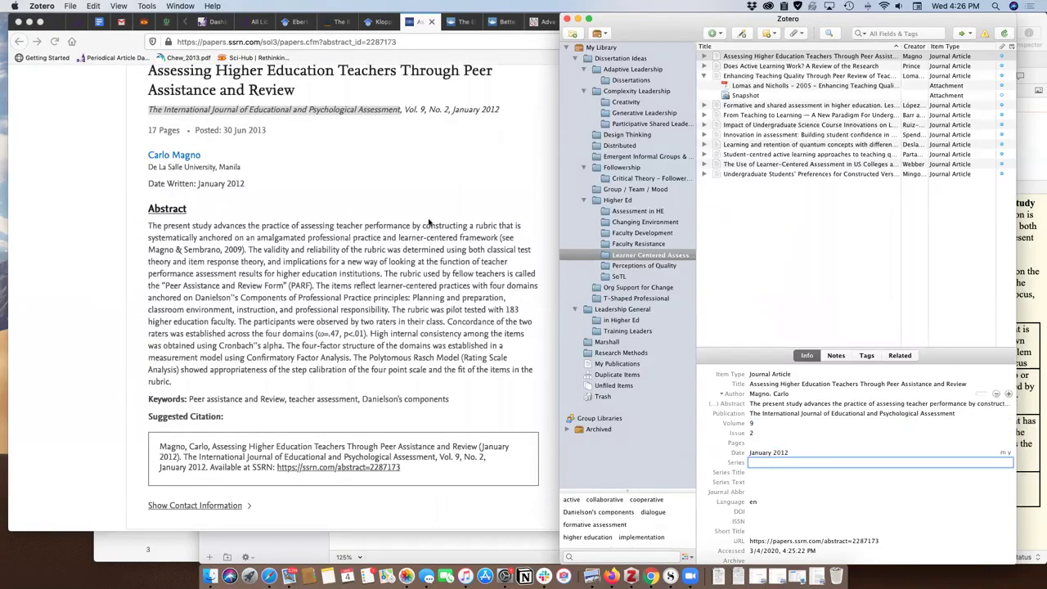
Check the suggested citation on the SSRN page against the remaining fields of the Zotero record, down to Extra
scroll(417, 262, down, 6)
click(413, 274)
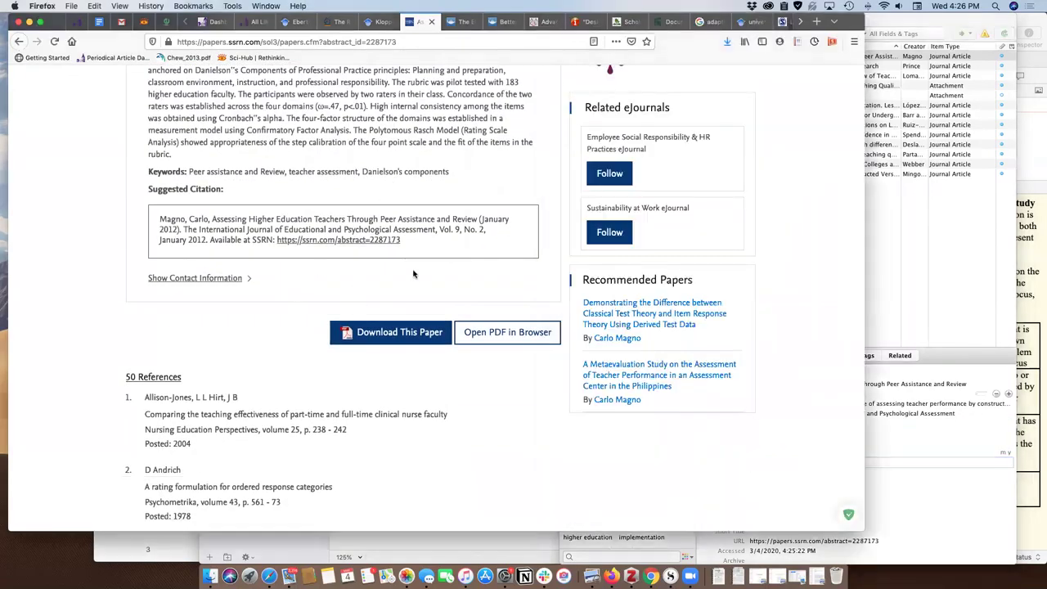
drag(401, 241, 275, 239)
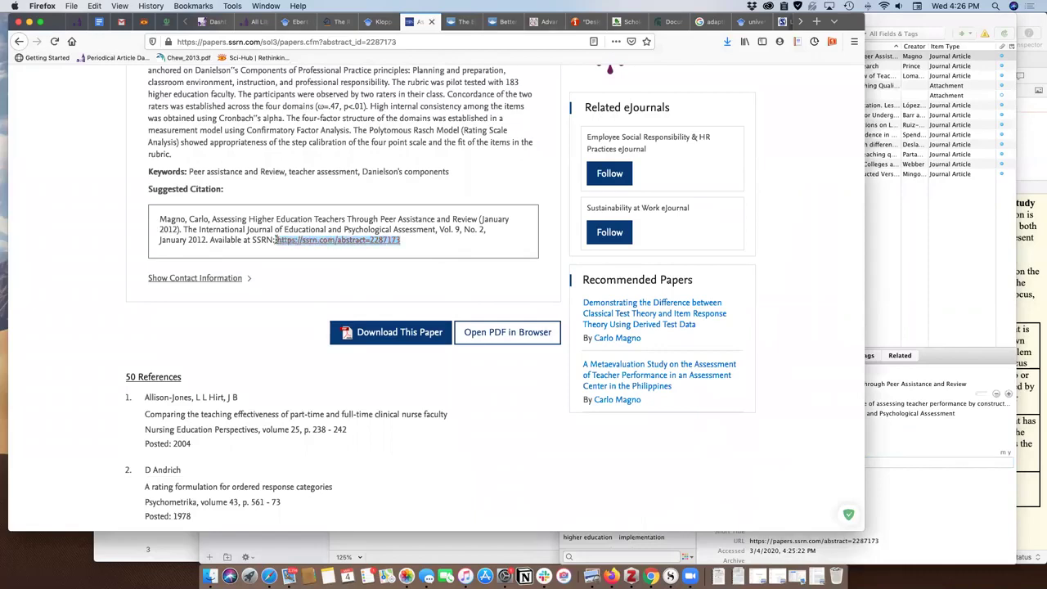
triple_click(378, 243)
click(898, 452)
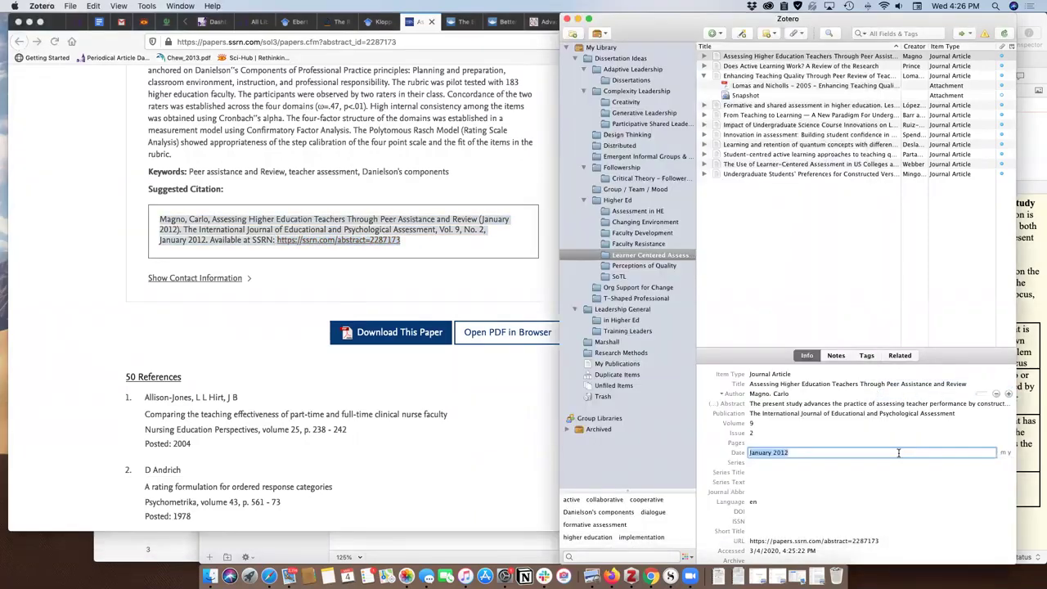
scroll(817, 491, down, 2)
click(783, 511)
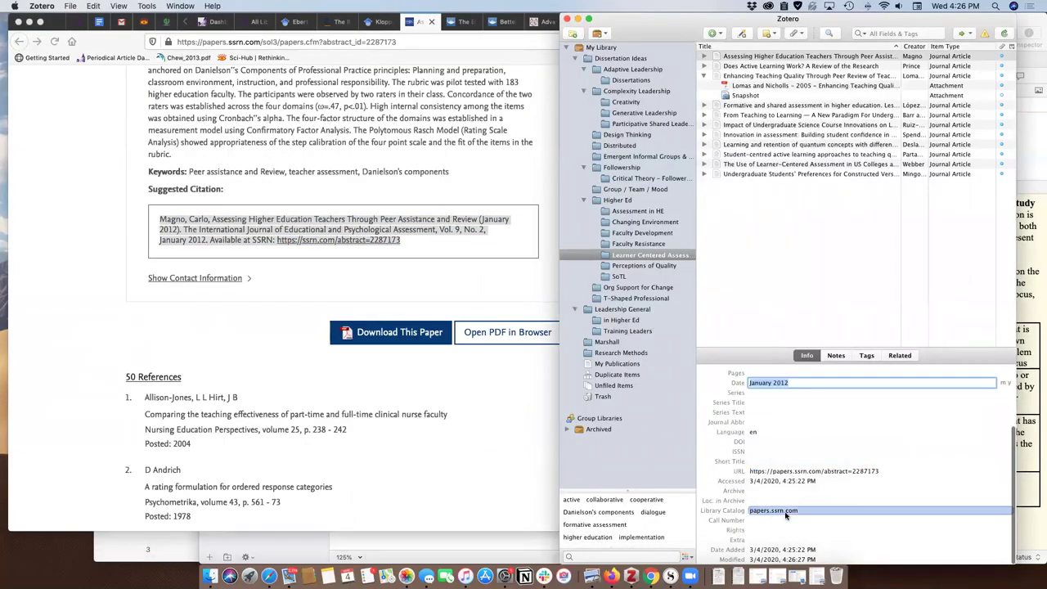
click(770, 540)
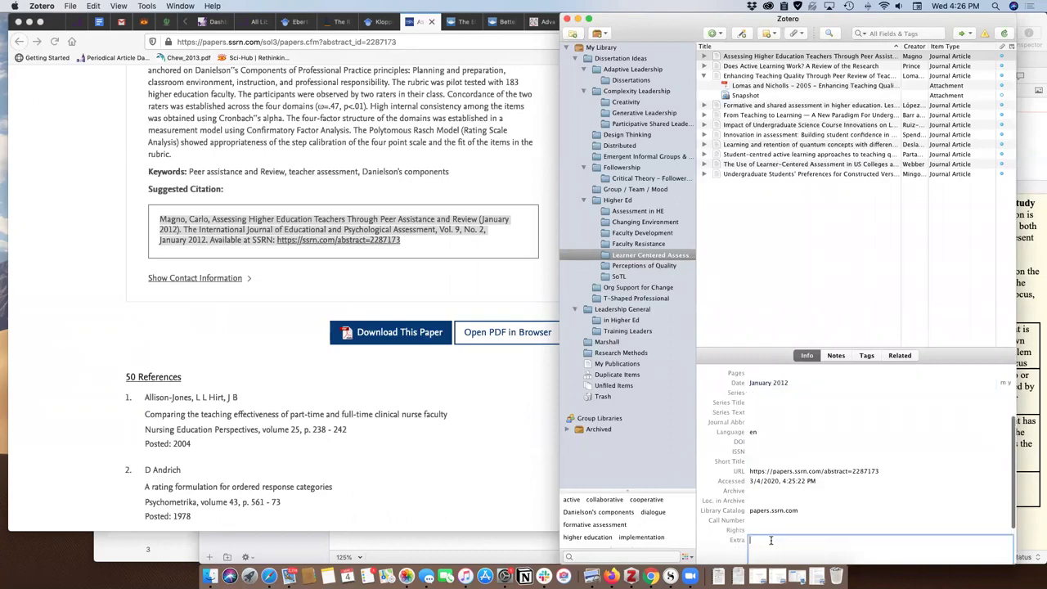
Look over the SSRN page's references and publication details once more and return to the Zotero record
click(321, 308)
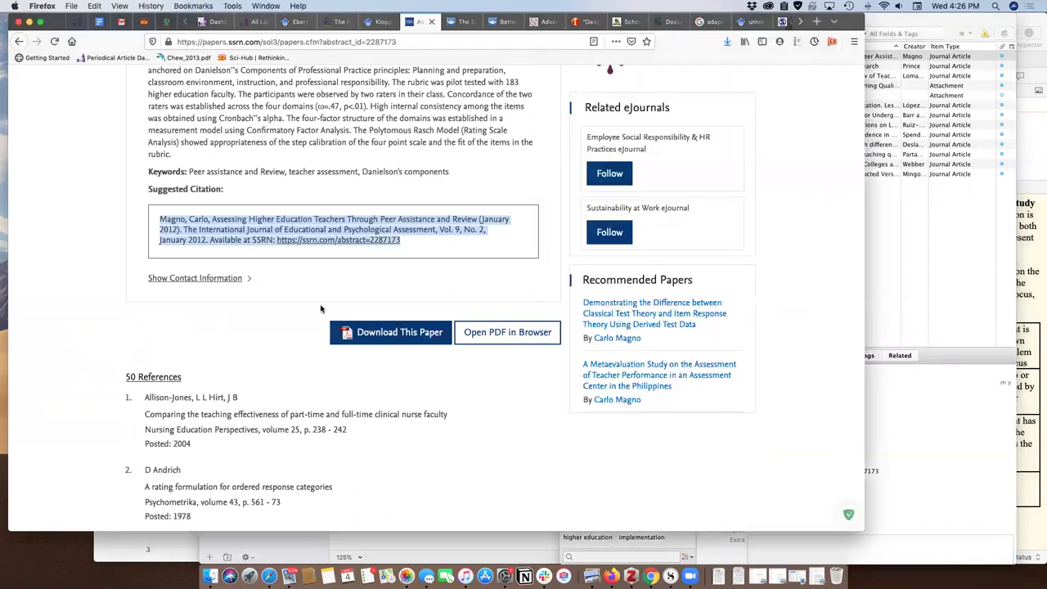
scroll(321, 276, down, 4)
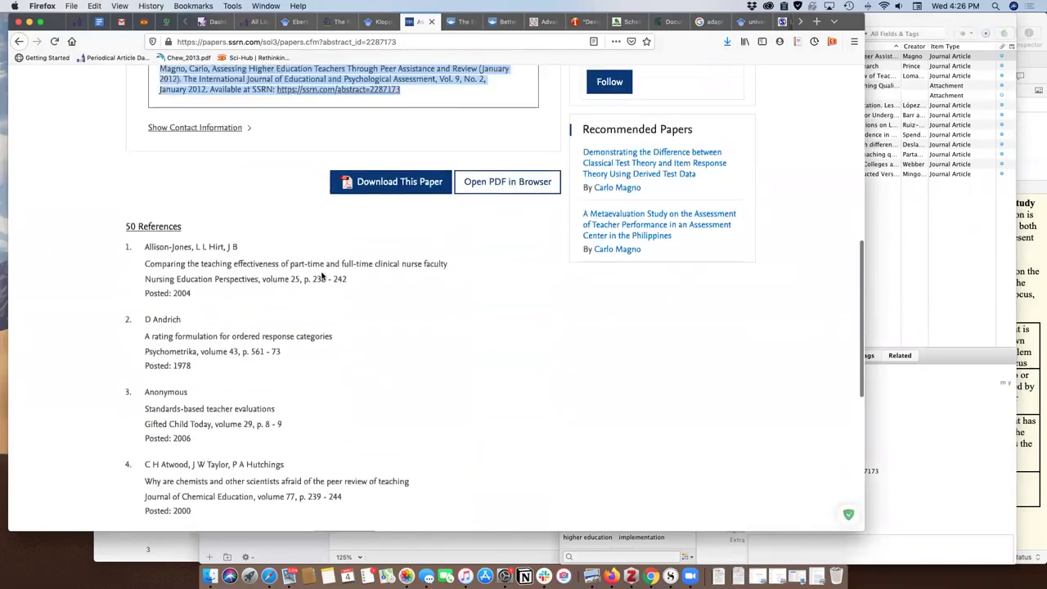
scroll(321, 277, up, 10)
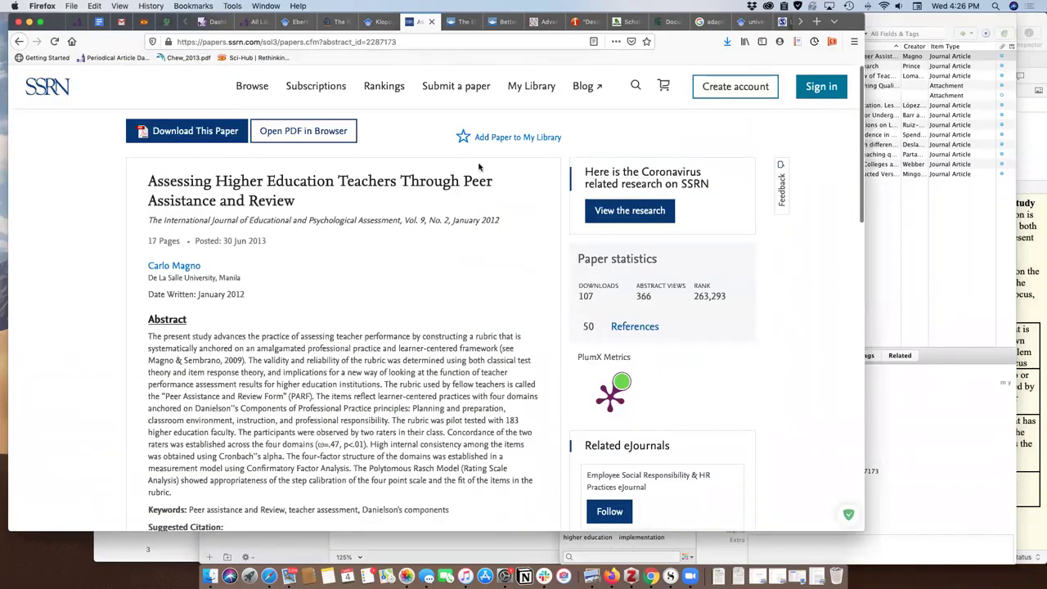
click(902, 245)
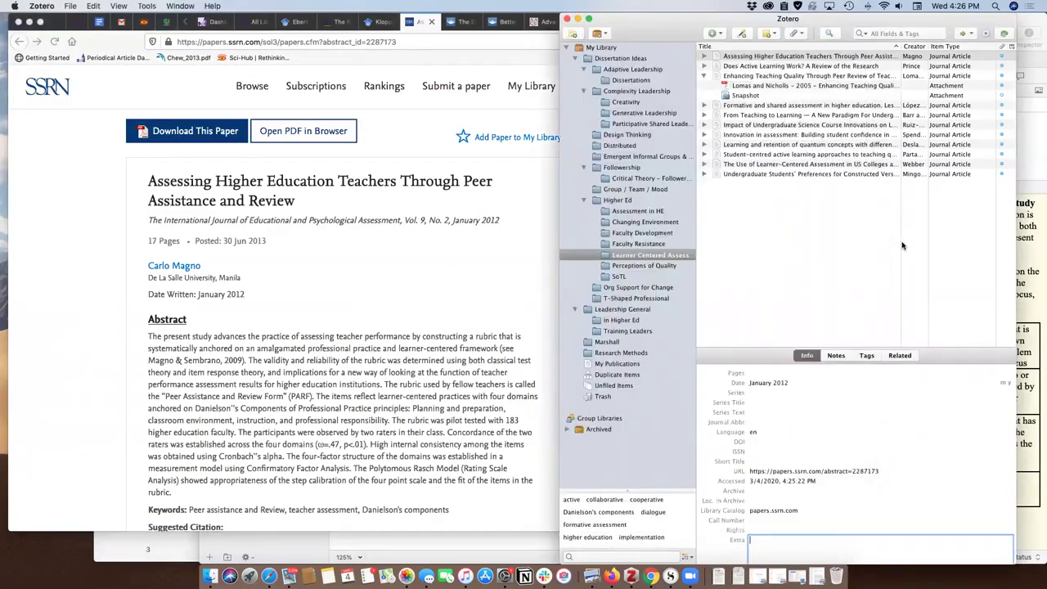
click(834, 416)
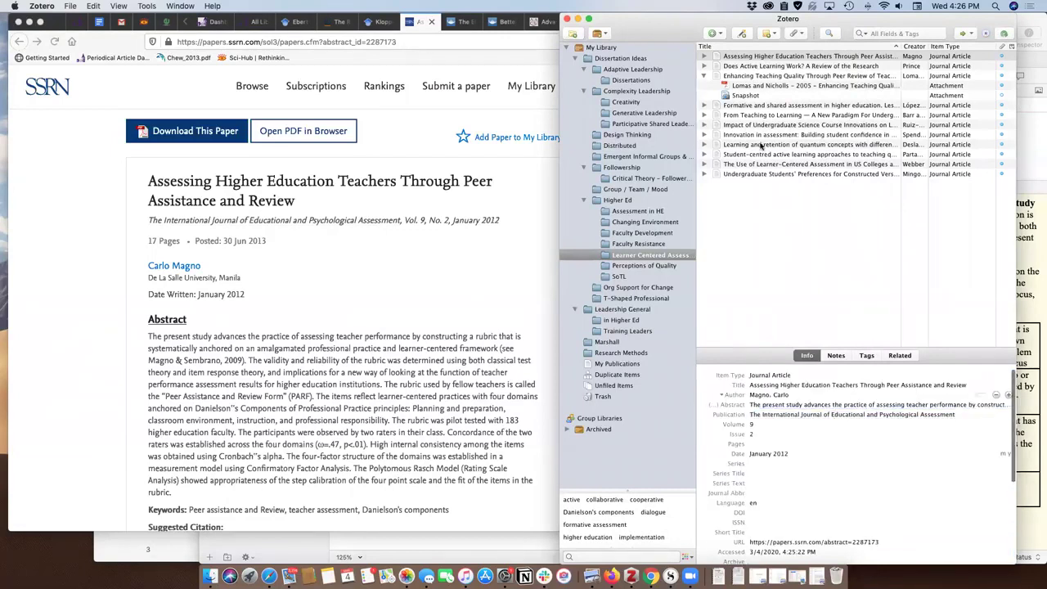
Expand the Assessing Higher Education Teachers Through Peer Assistance and Review item and inspect its attached PDF's details
click(766, 57)
click(705, 58)
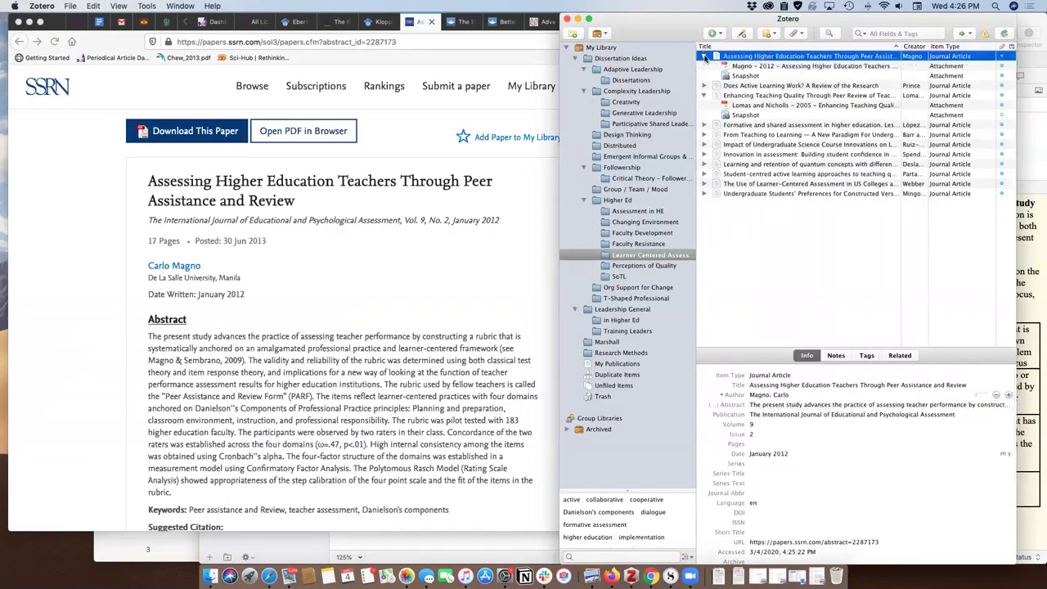
click(767, 67)
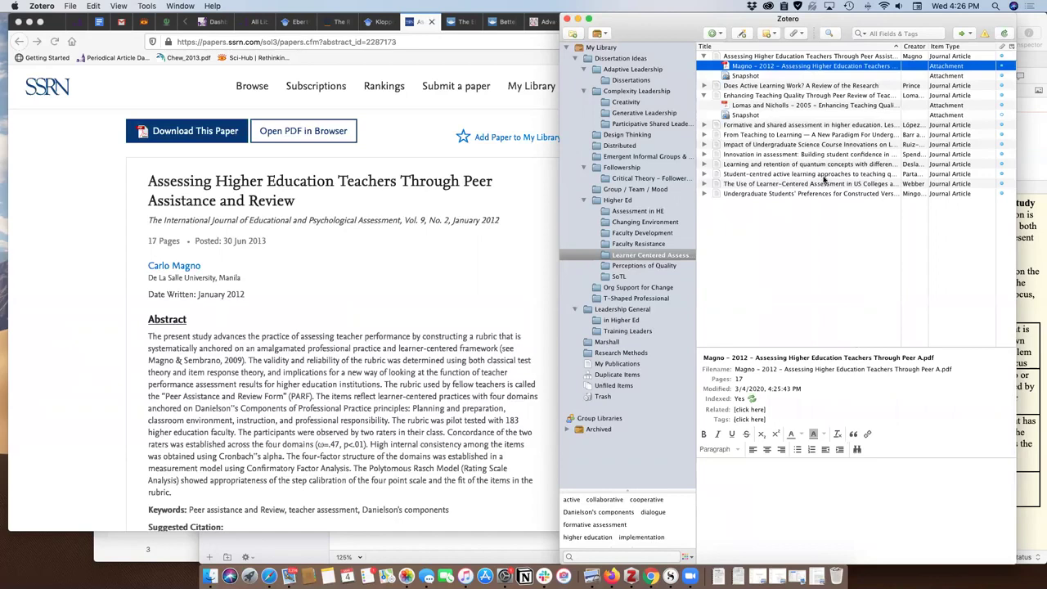
click(761, 58)
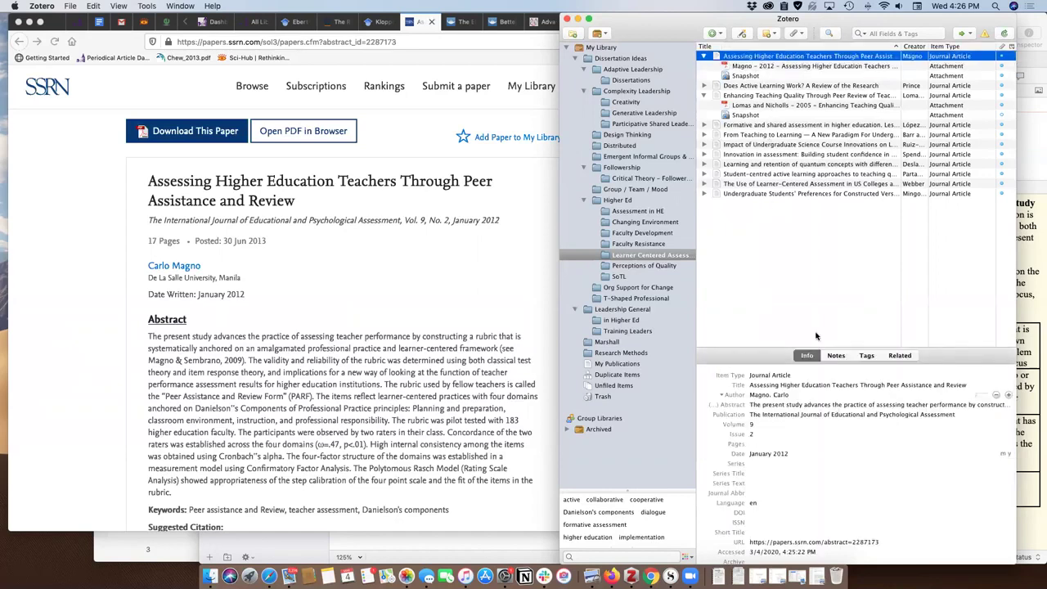
Add the tags "higher education" and "assessment" to the Assessing Higher Education Teachers item
click(866, 355)
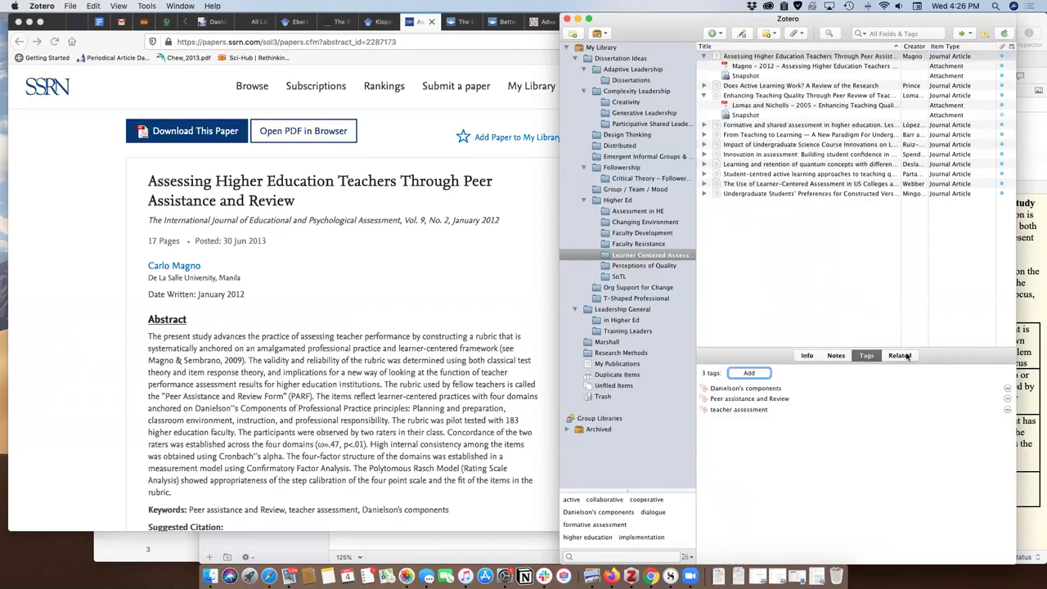
click(749, 373)
text(higher education)
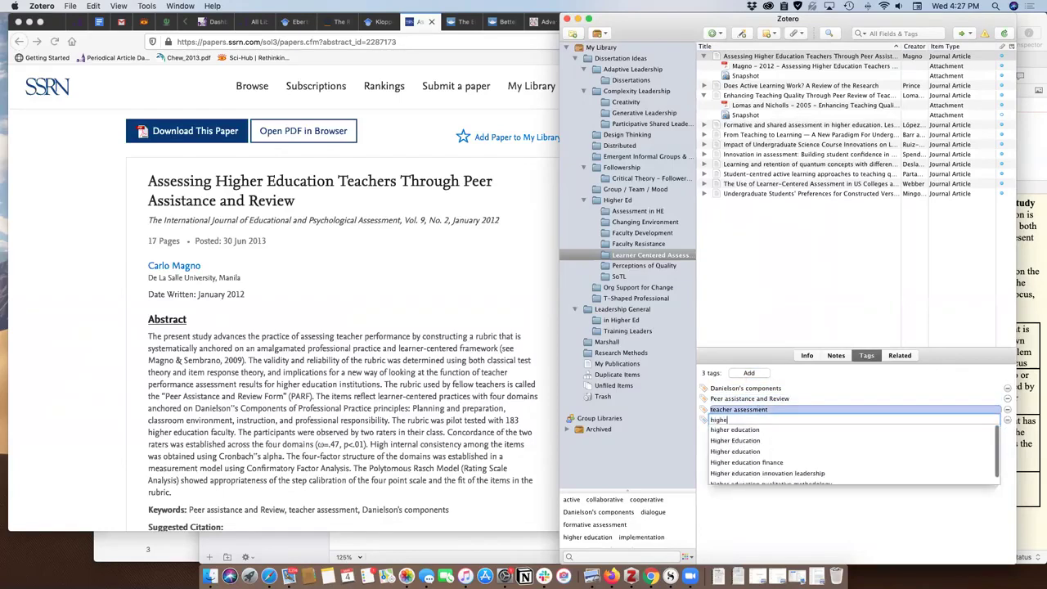
key(Return)
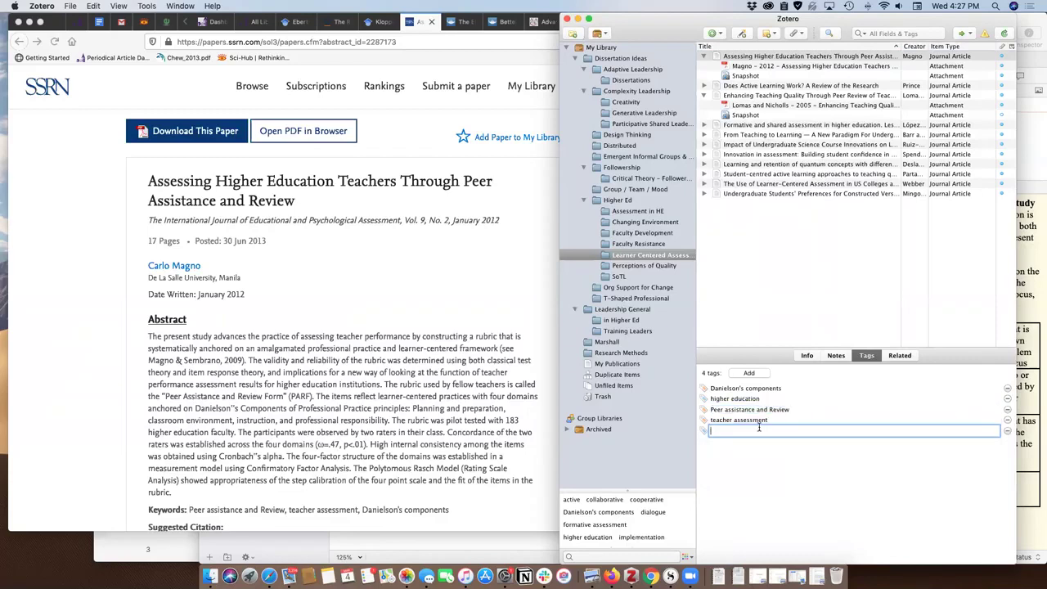
text(assessment)
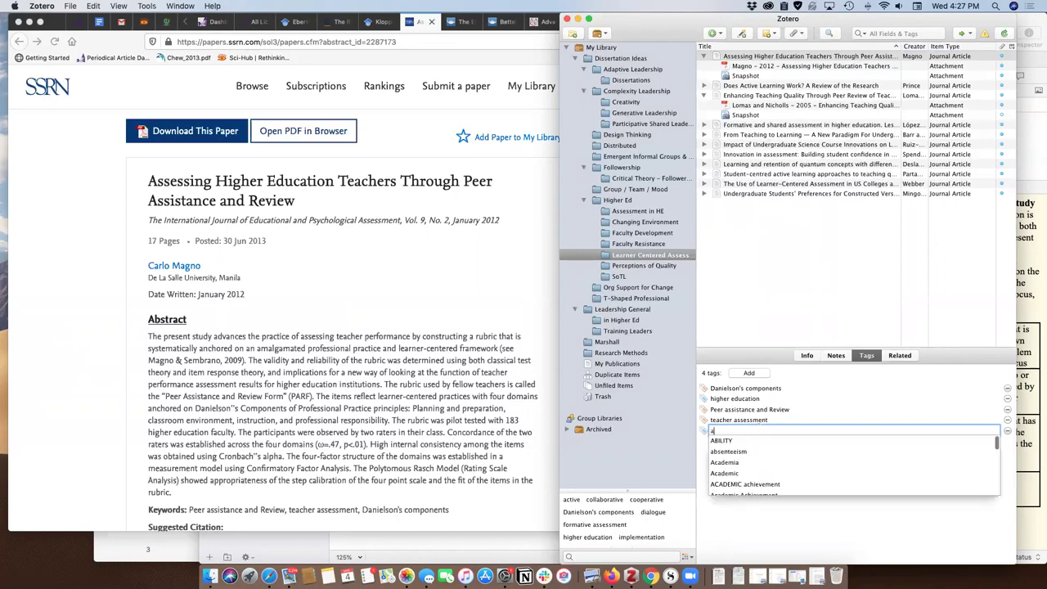
key(Return)
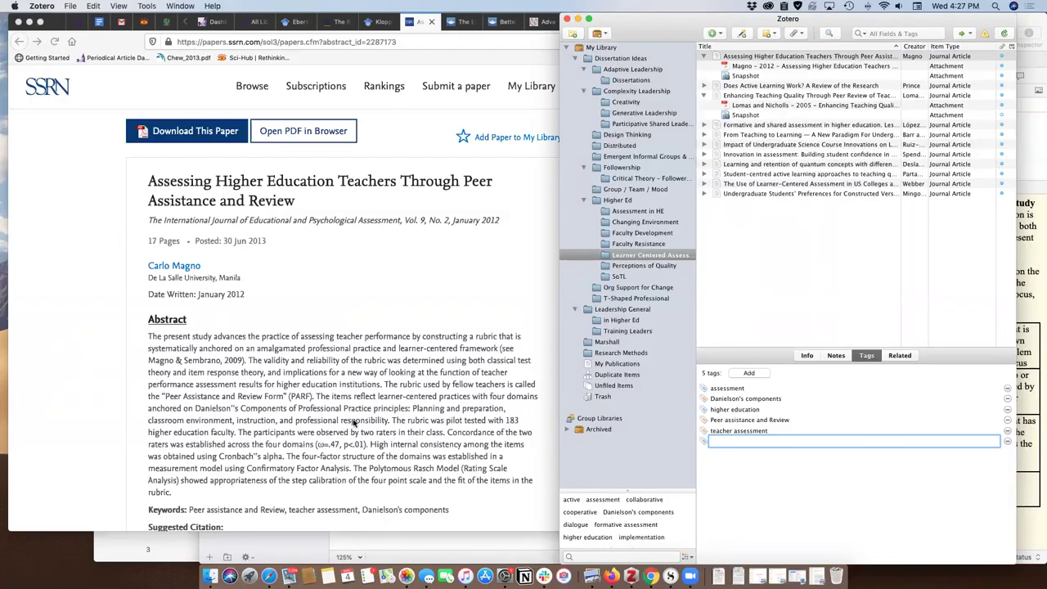
Add the existing tag "peer review of teaching" to the same article
text(peer re)
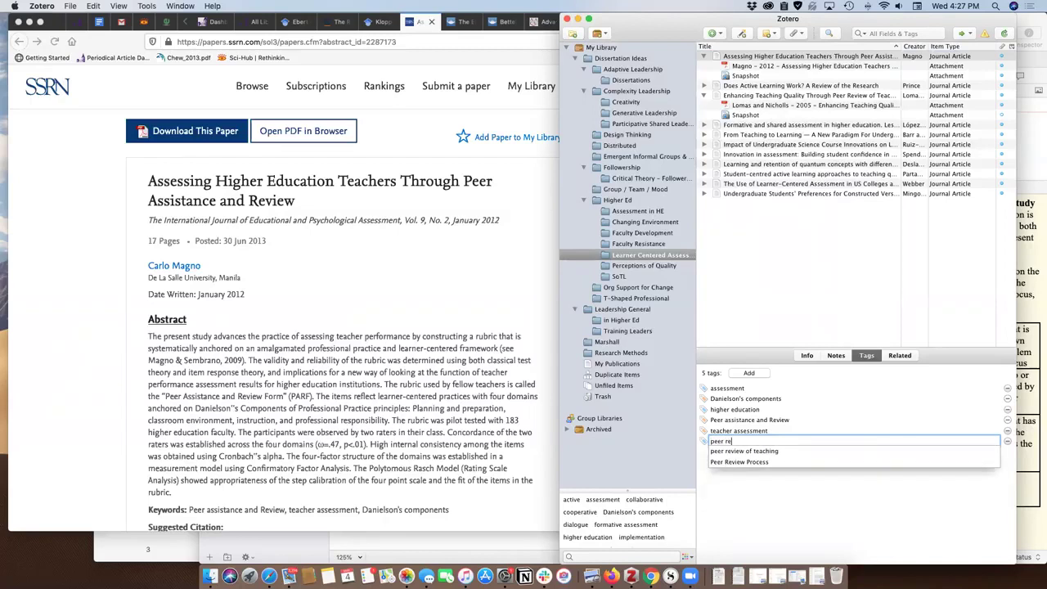
text(view)
key(Down)
key(Return)
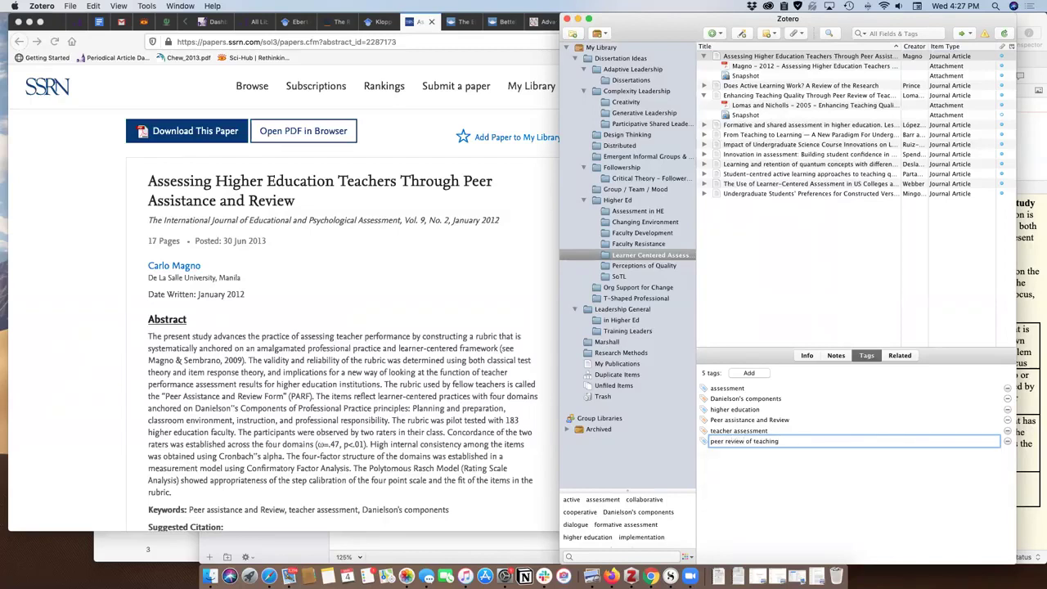
key(Return)
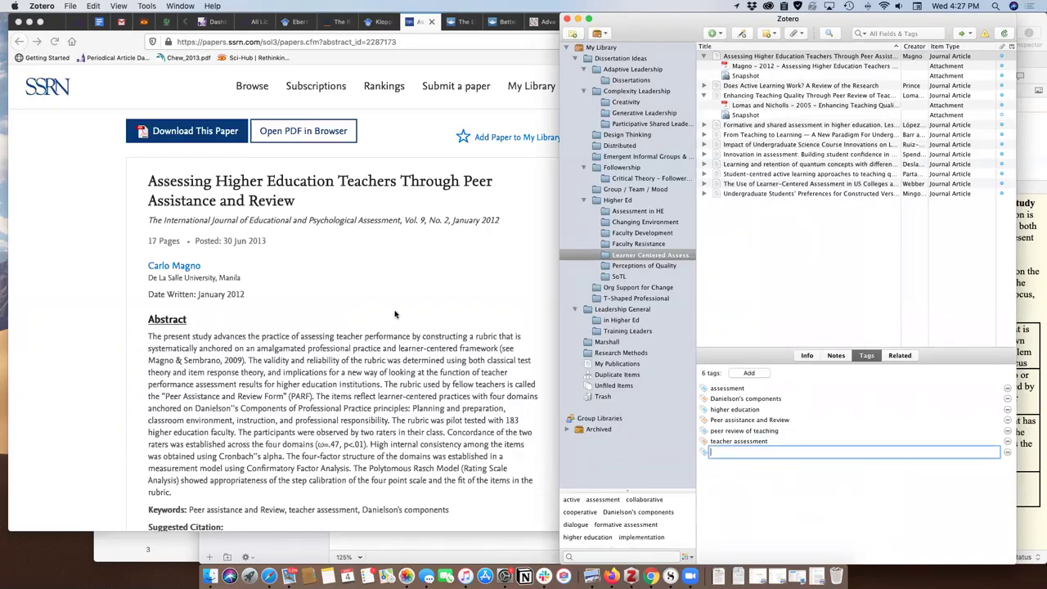
View the article's notes section alongside the SSRN abstract, and collapse the item in the collection list
click(838, 359)
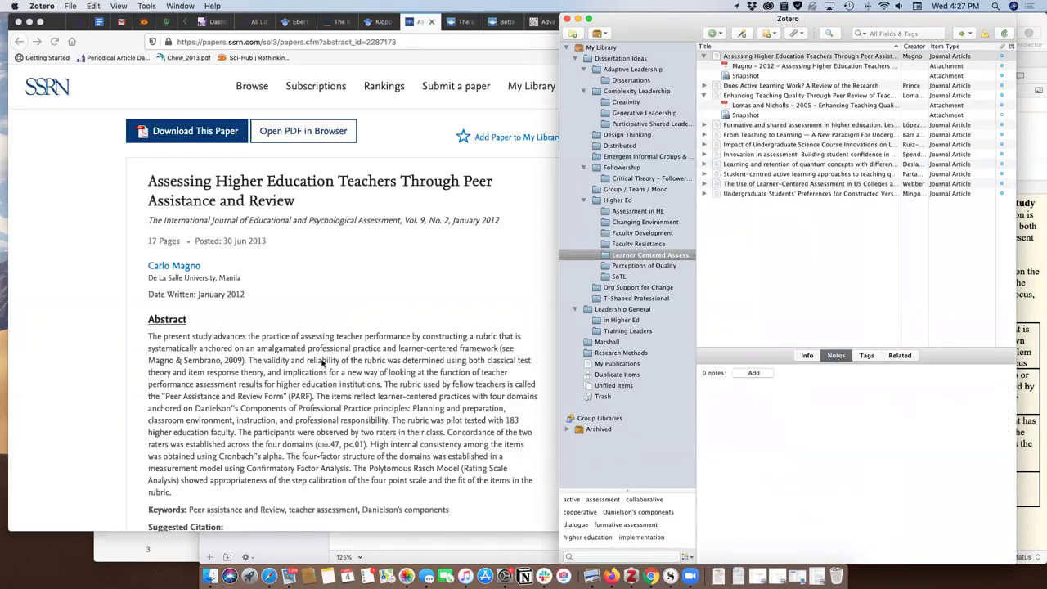
scroll(323, 362, down, 10)
scroll(323, 363, up, 8)
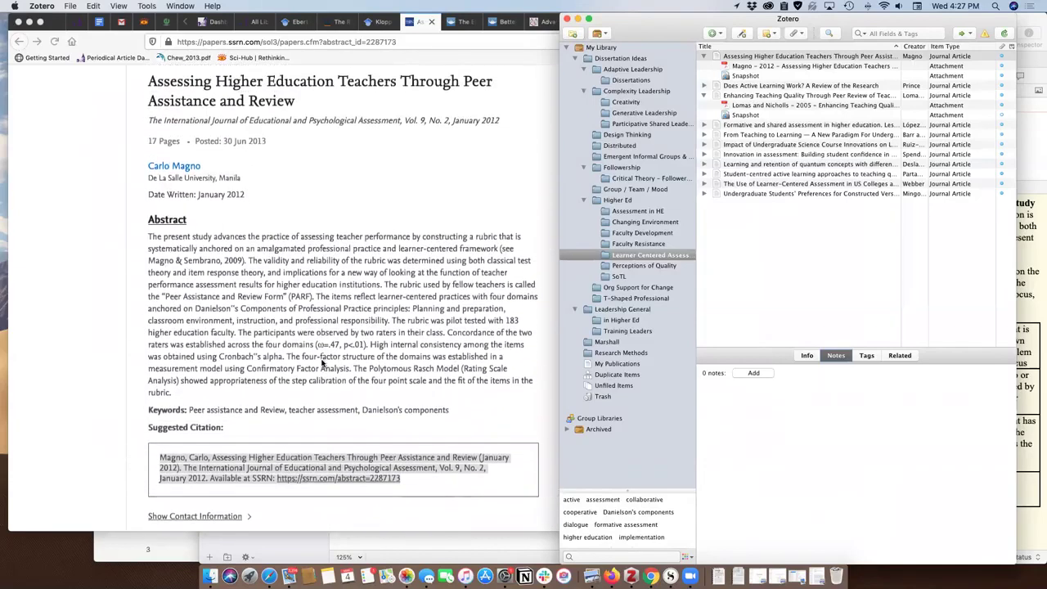
scroll(323, 362, up, 1)
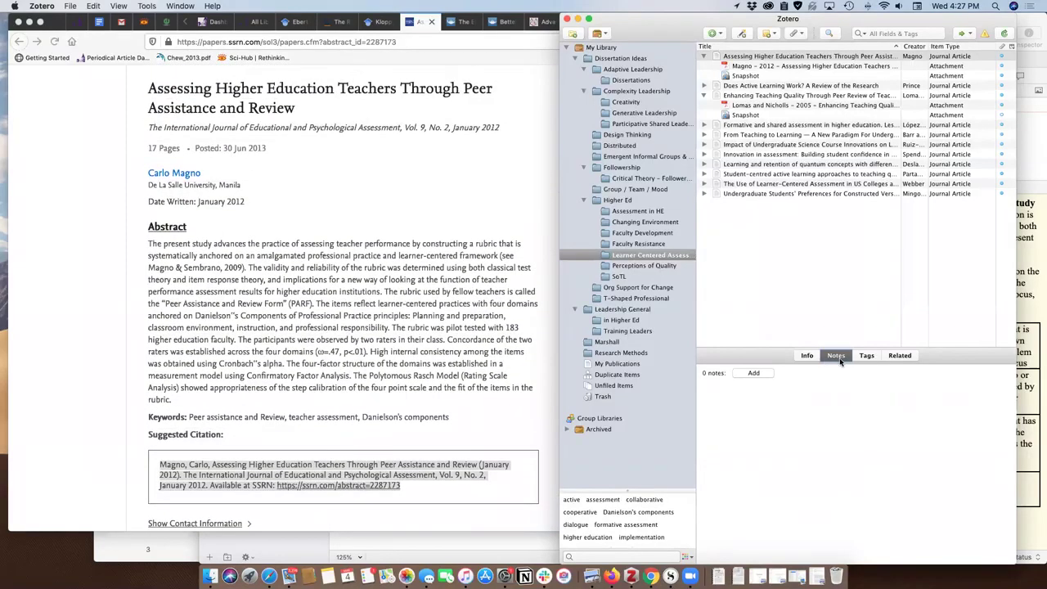
click(703, 55)
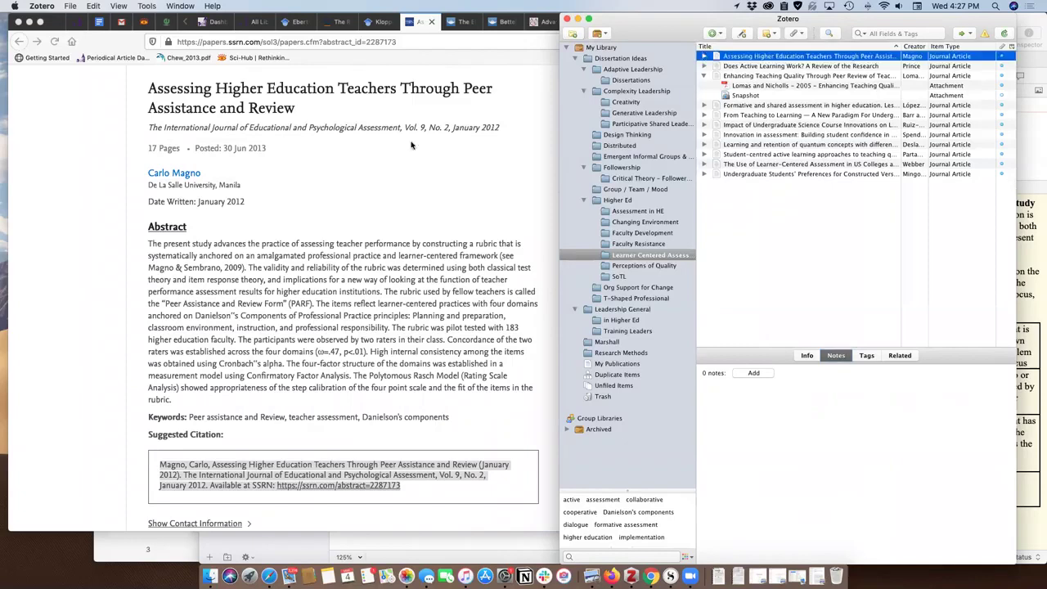
Close the SSRN page in Firefox, look over the next article's citations page, and return to Zotero
click(431, 22)
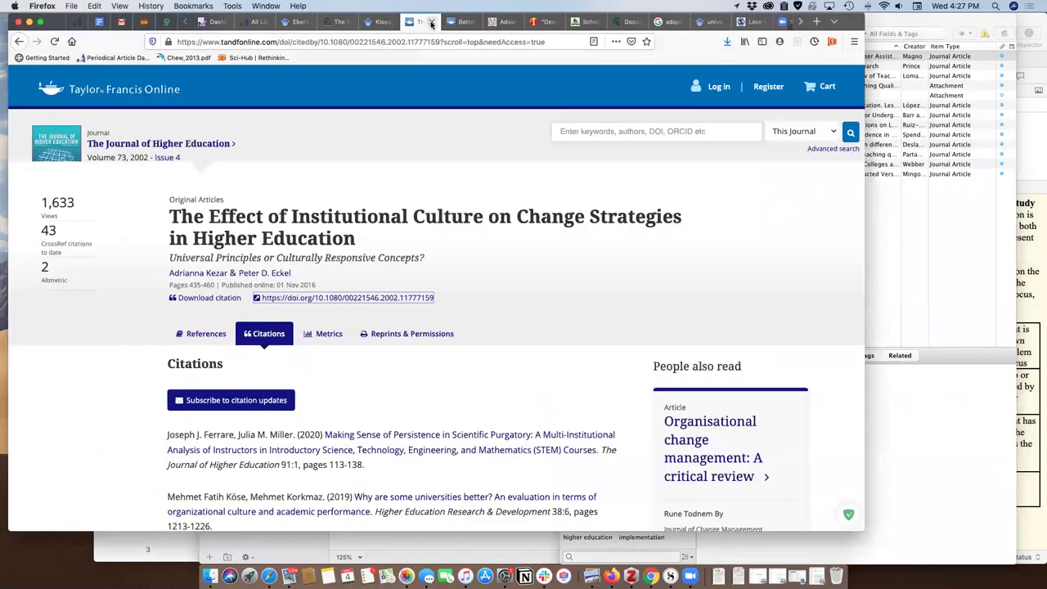
scroll(542, 325, down, 4)
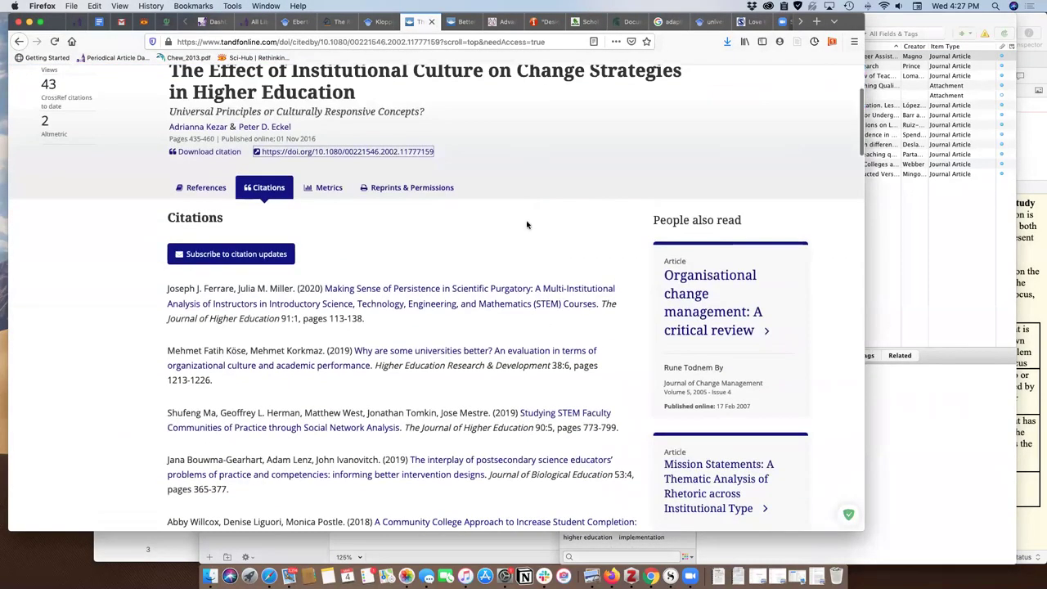
scroll(545, 199, up, 2)
click(911, 242)
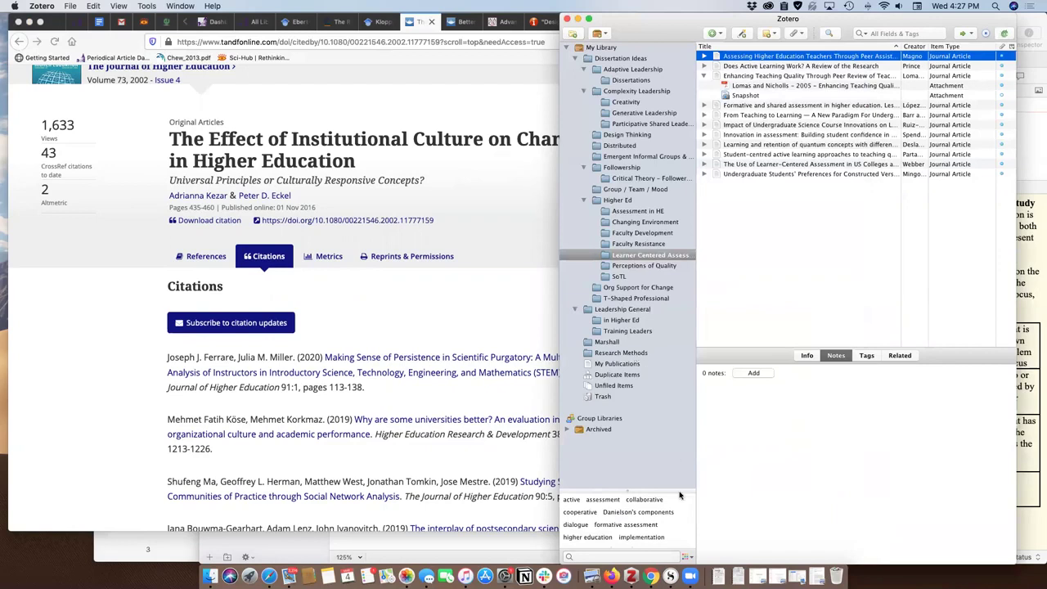
Switch to the dissertation project in Scrivener and shift the Zotero window aside to uncover more of the manuscript
click(672, 574)
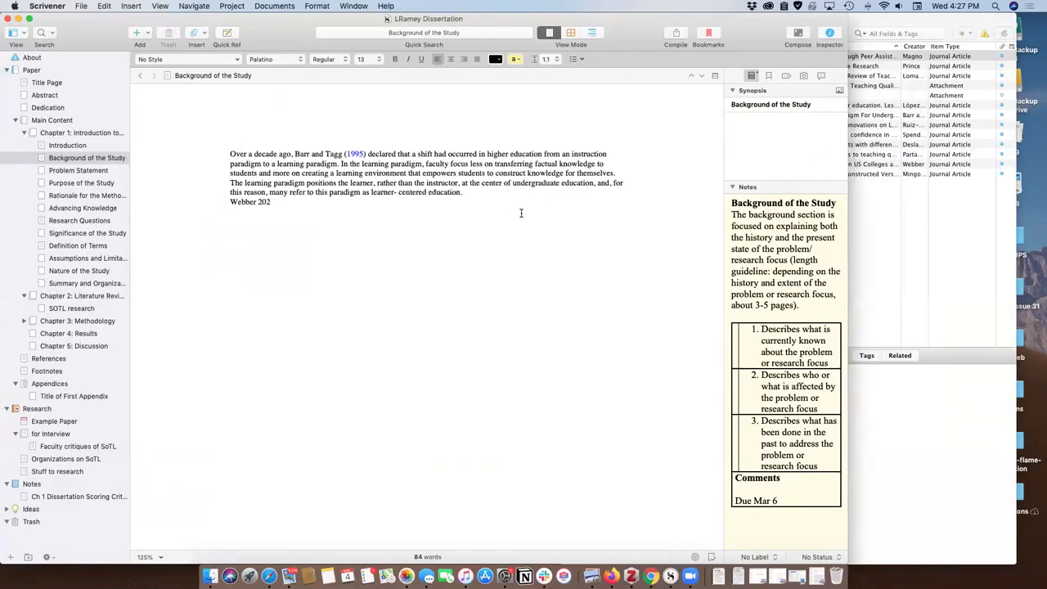
drag(870, 25, 907, 21)
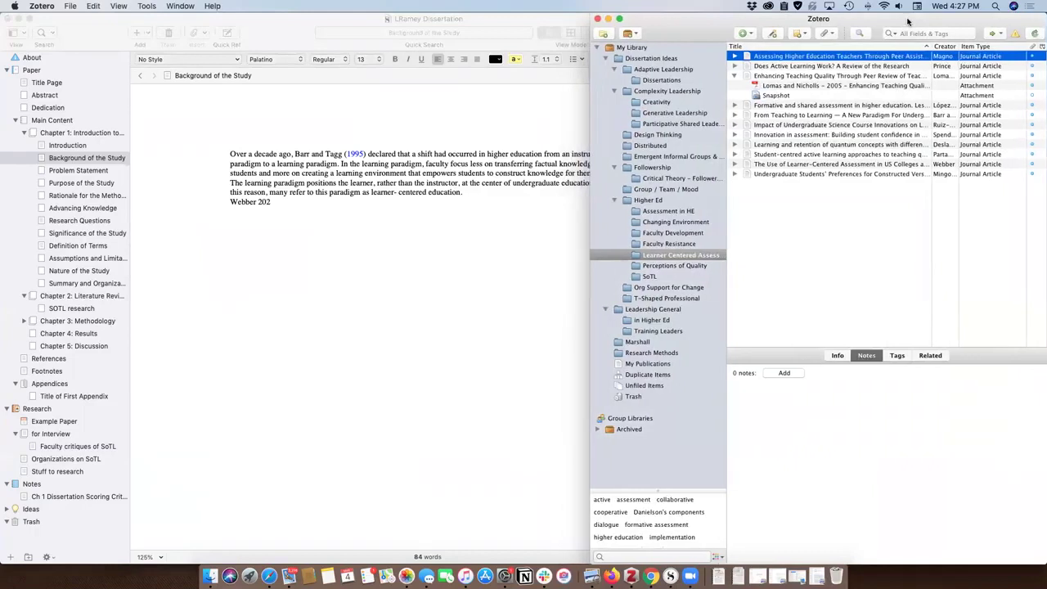
click(494, 282)
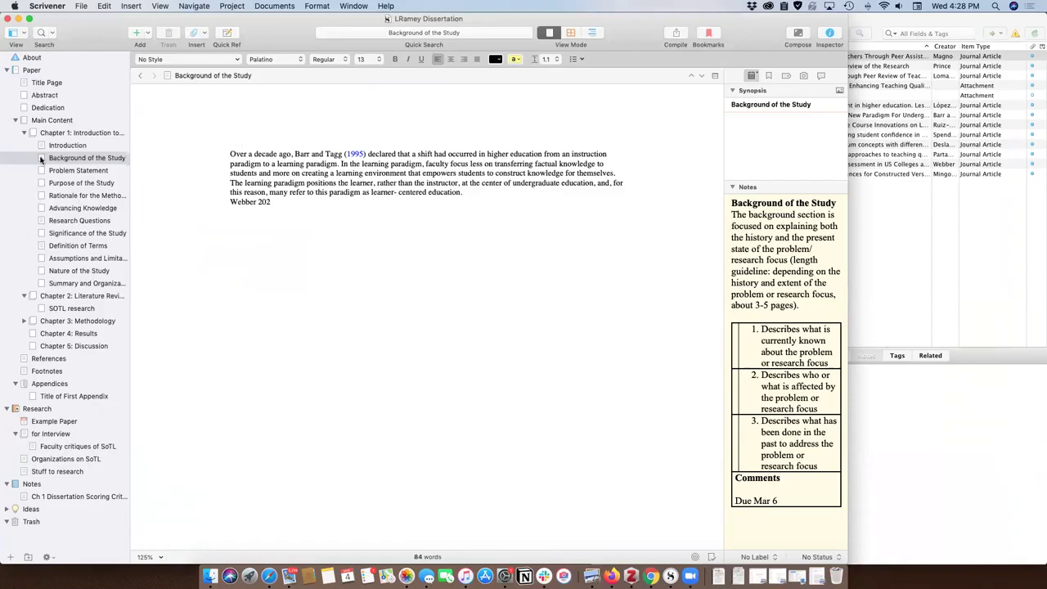
Open the Problem Statement and Purpose of the Study sections, widening the Scrivener window to read the section's guideline notes
click(87, 172)
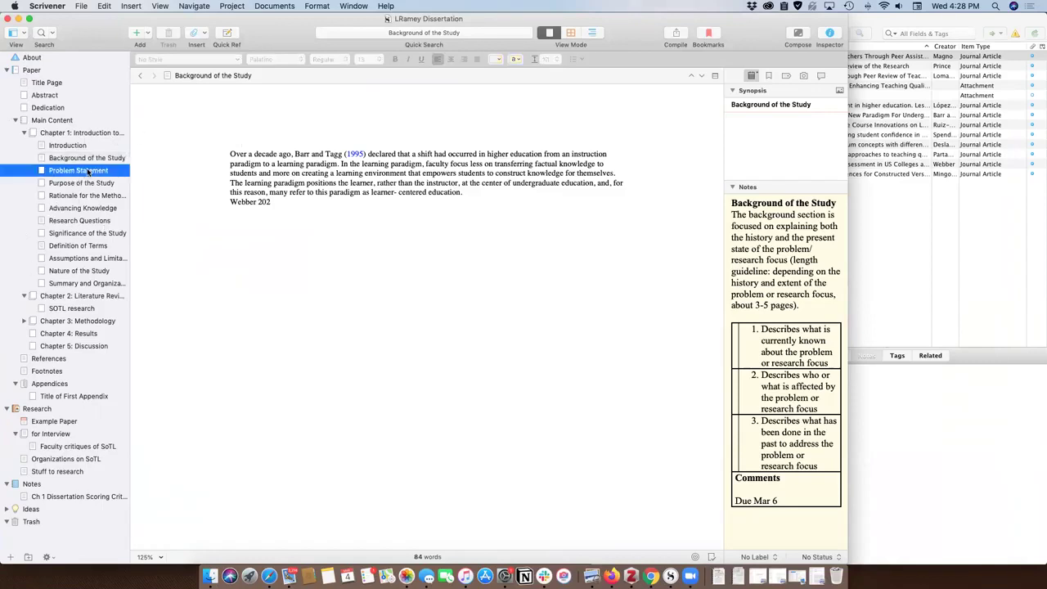
click(89, 183)
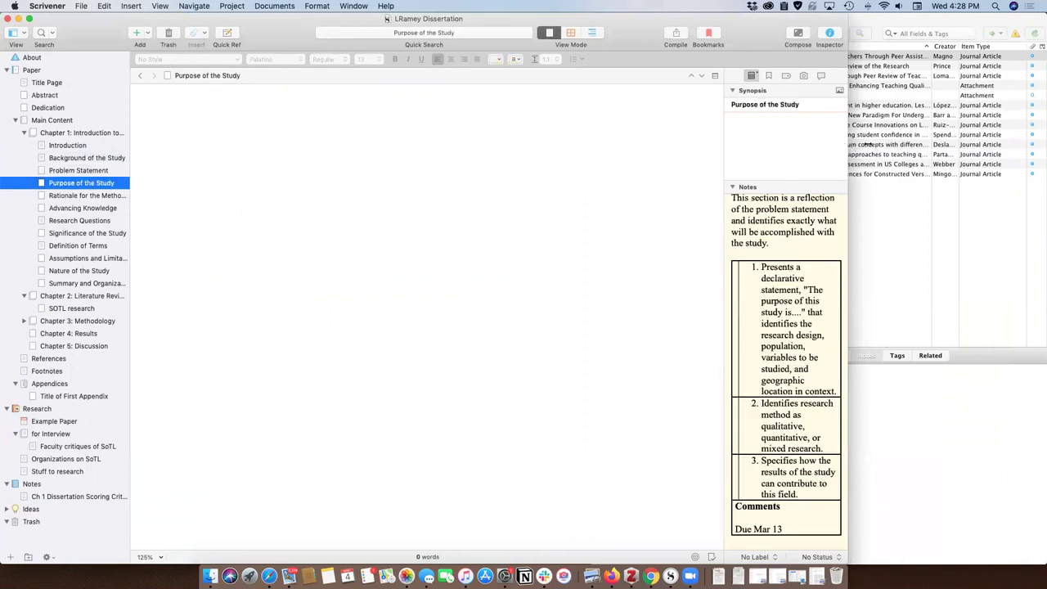
drag(866, 144, 918, 146)
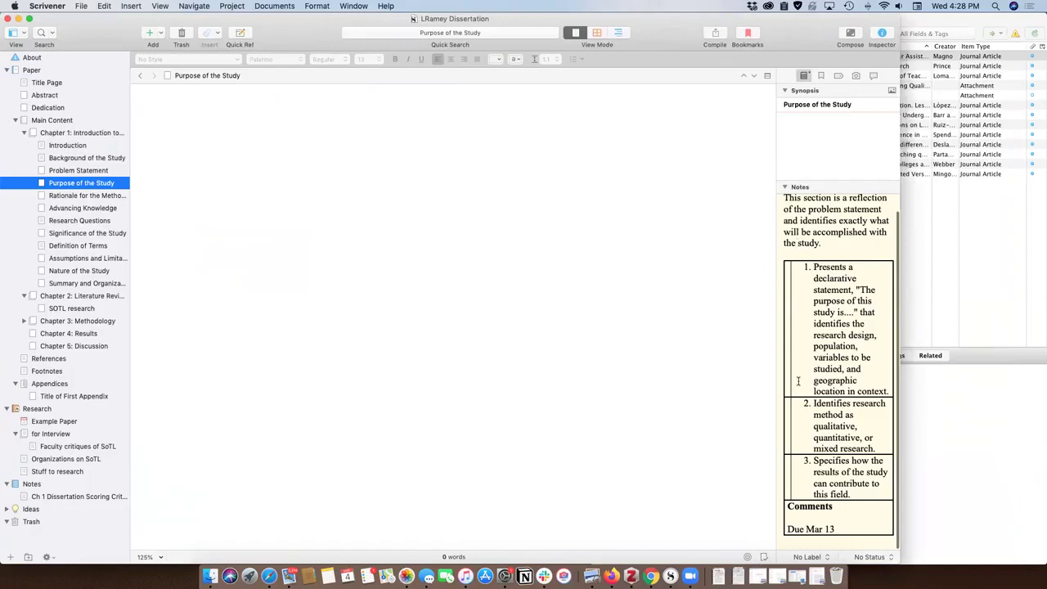
click(815, 299)
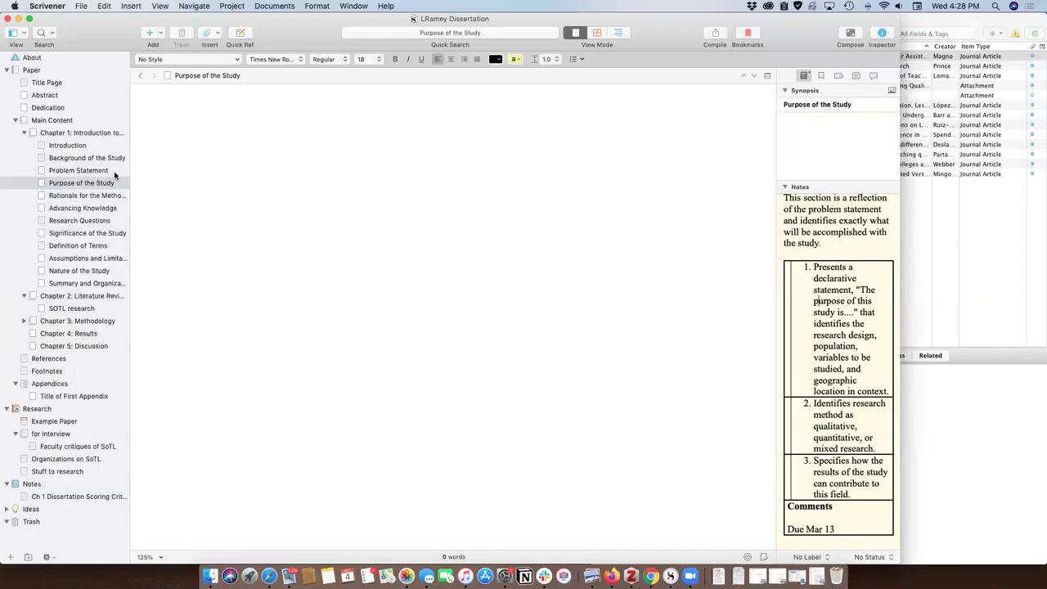
Look through the guideline notes of the Chapter 1 sections from Rationale for the Methodology to Definition of Terms
click(102, 195)
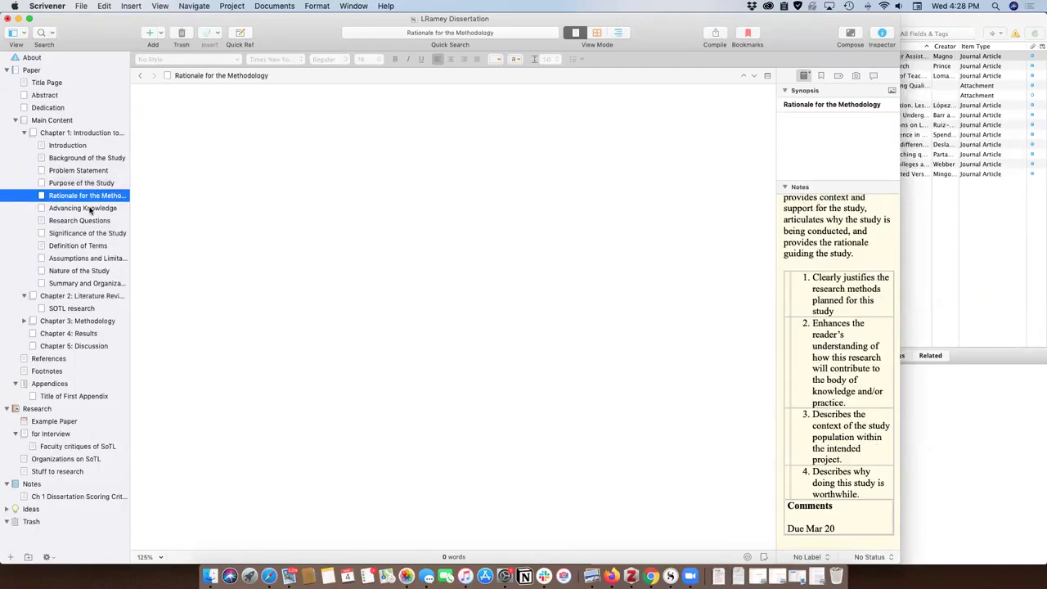
click(91, 208)
click(88, 232)
click(86, 245)
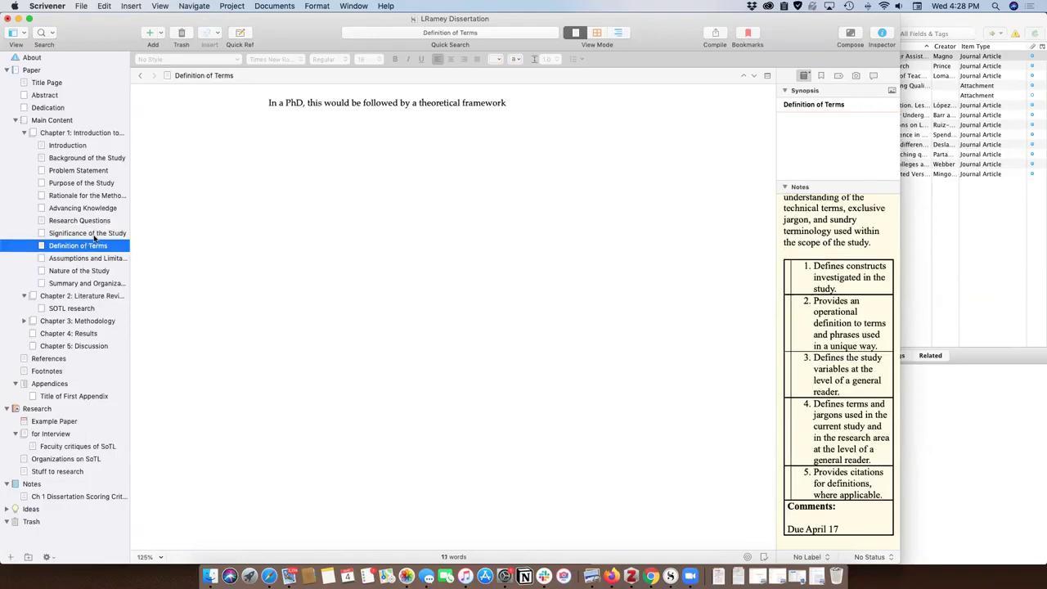
Review the Introduction section's text and open the Background of the Study section
click(71, 144)
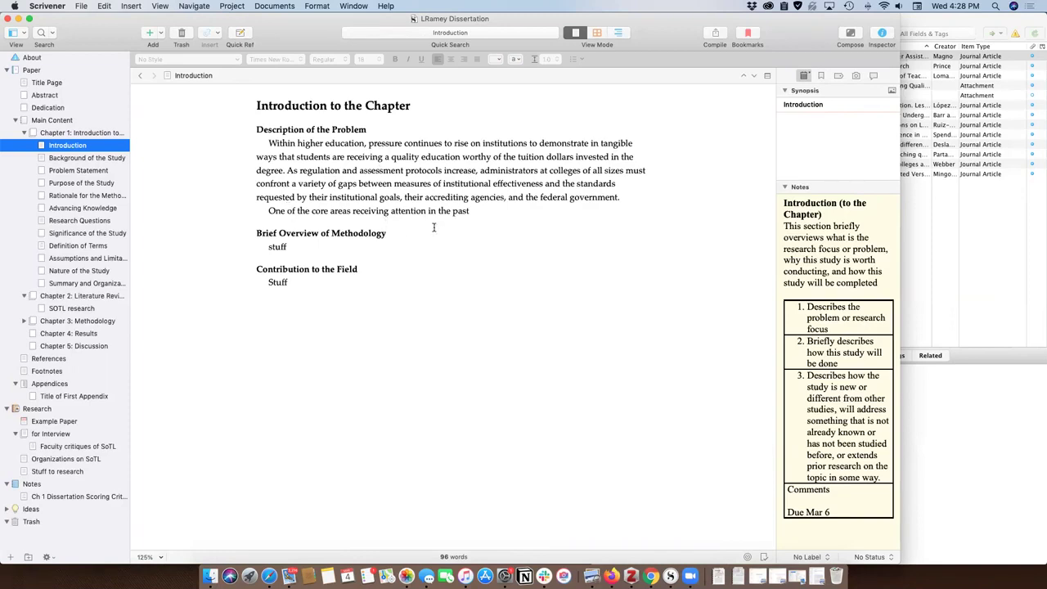
click(92, 169)
click(91, 158)
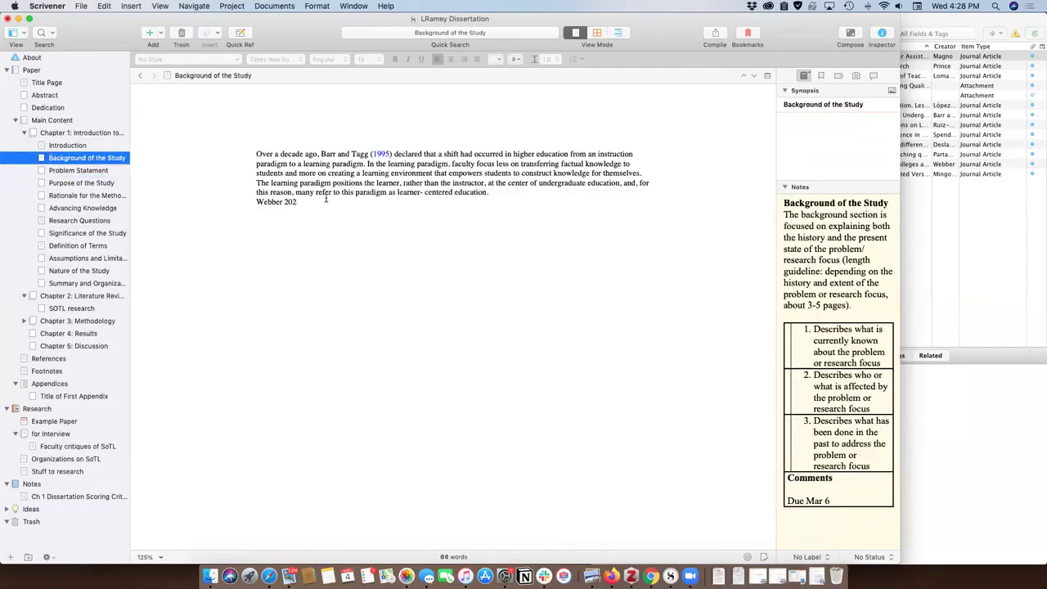
Sort the Zotero collection by creator and compare the note "What is Learner-Centered Assessment" with the matching paragraph in Scrivener
click(949, 131)
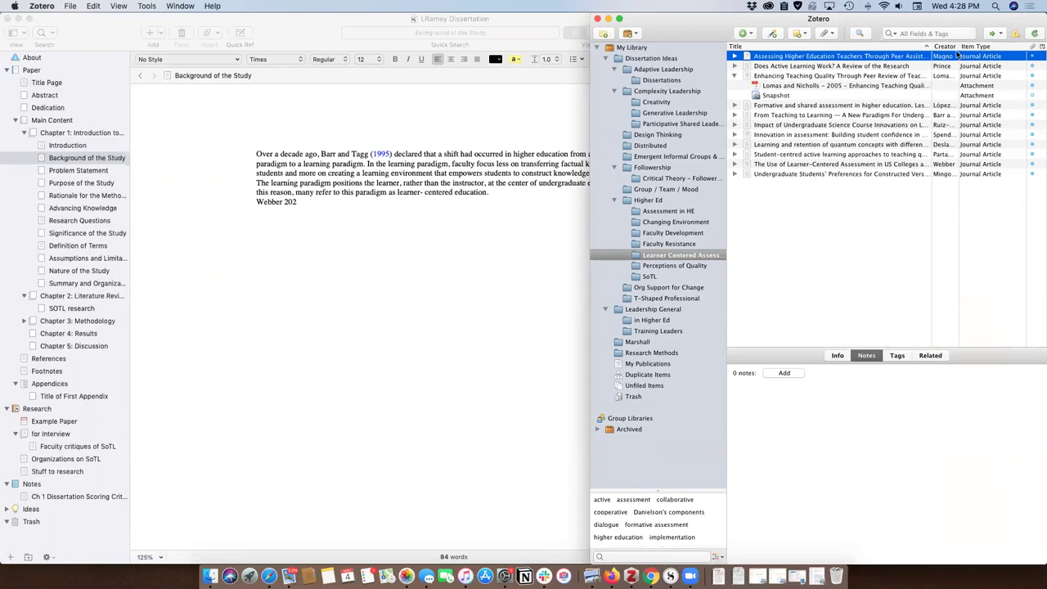
click(944, 164)
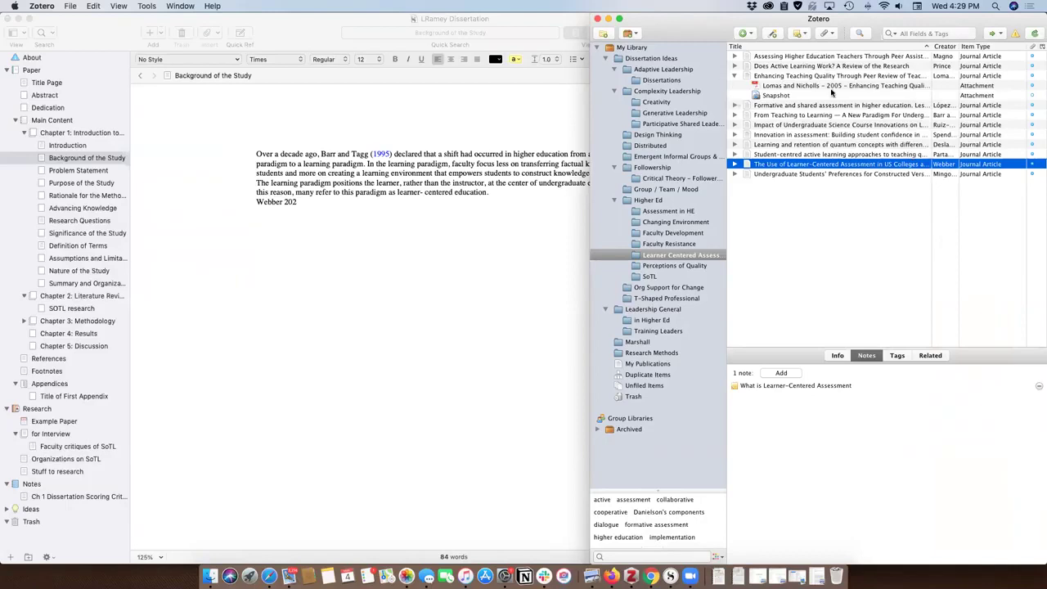
click(734, 75)
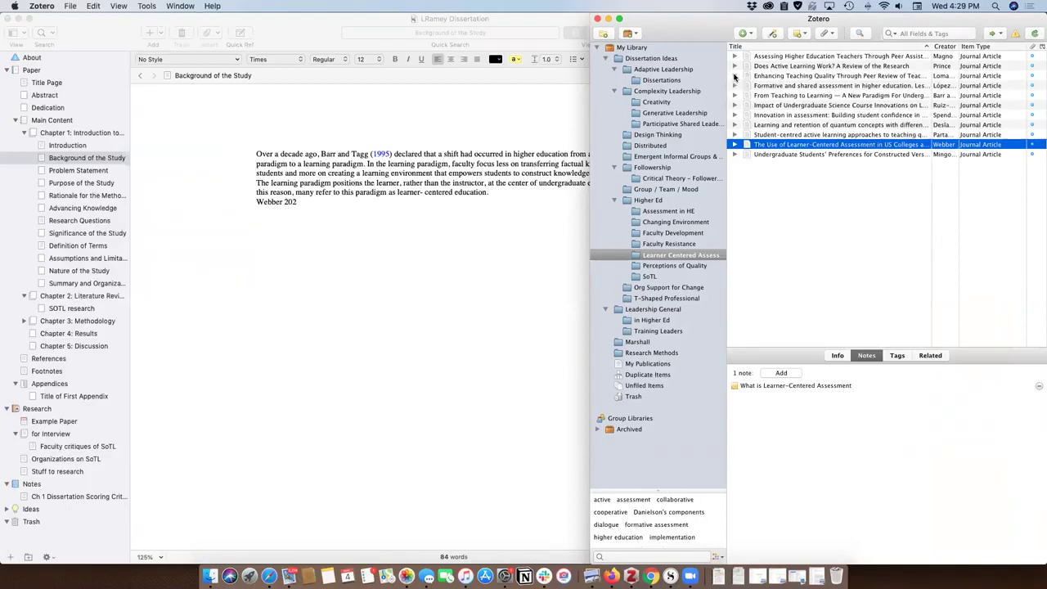
click(946, 47)
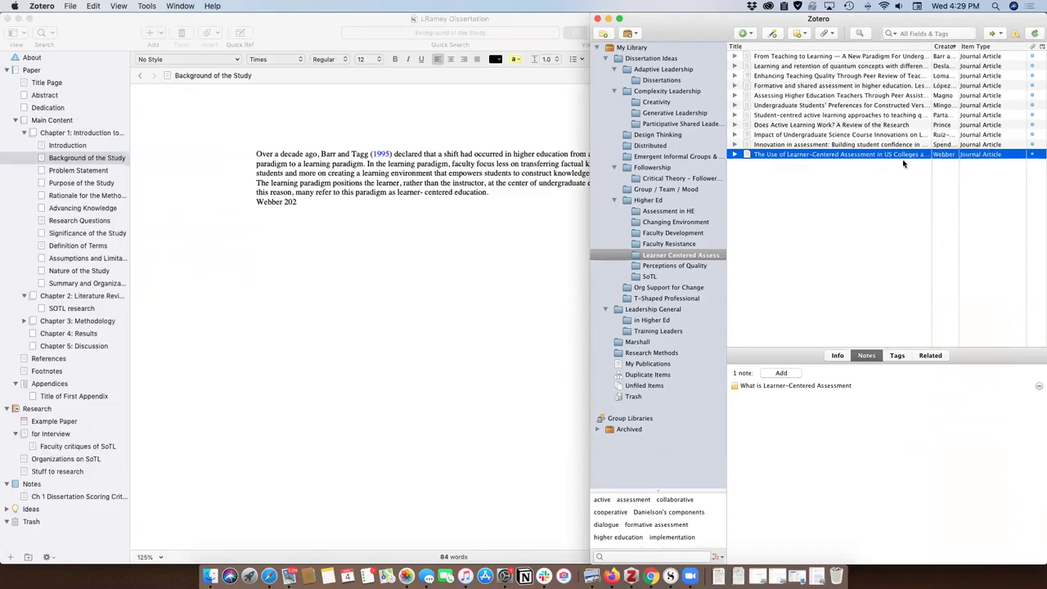
click(734, 155)
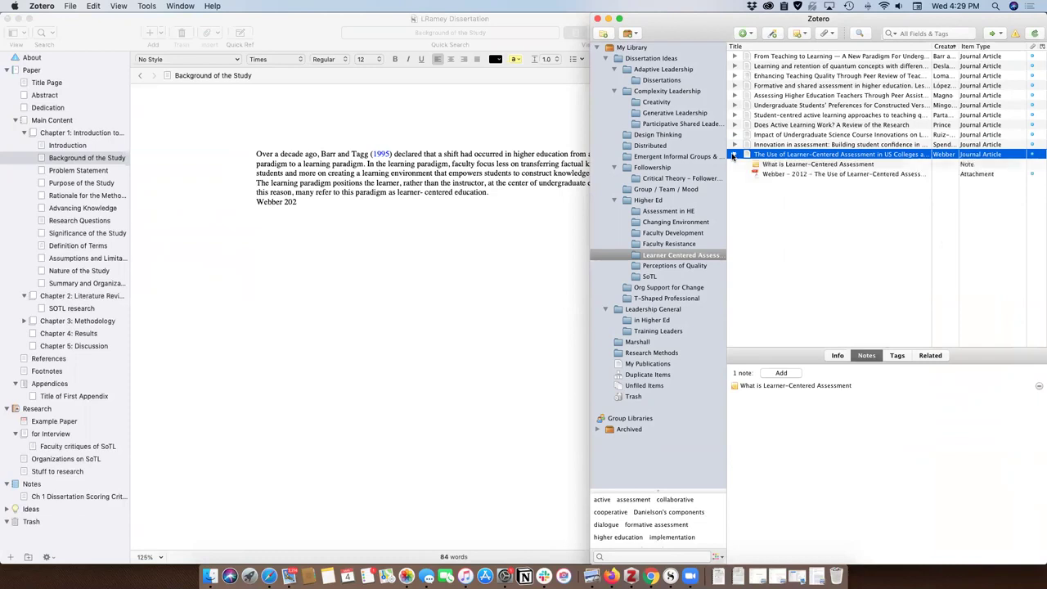
click(786, 166)
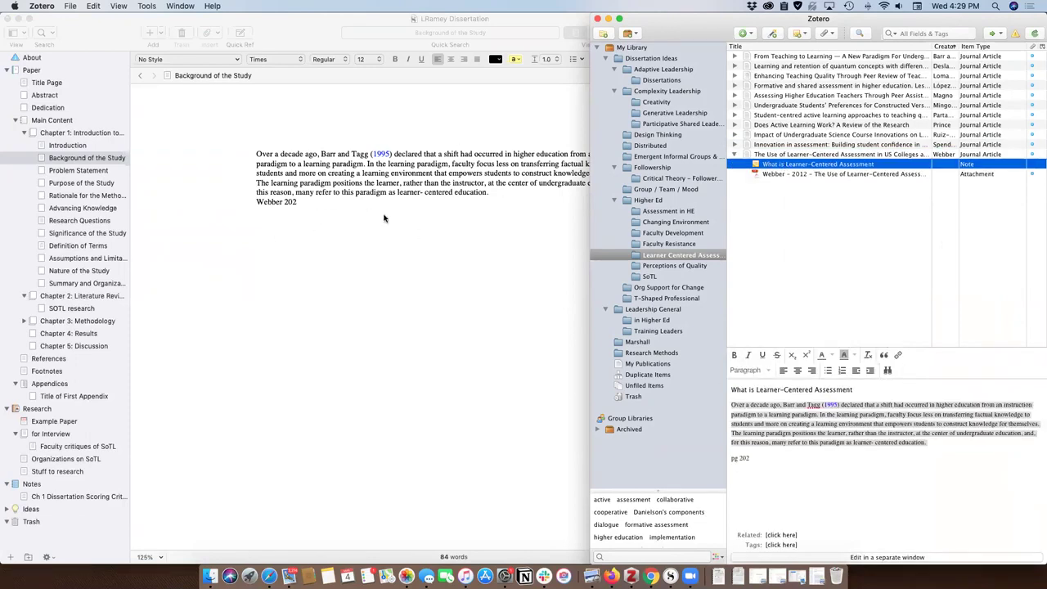
click(331, 260)
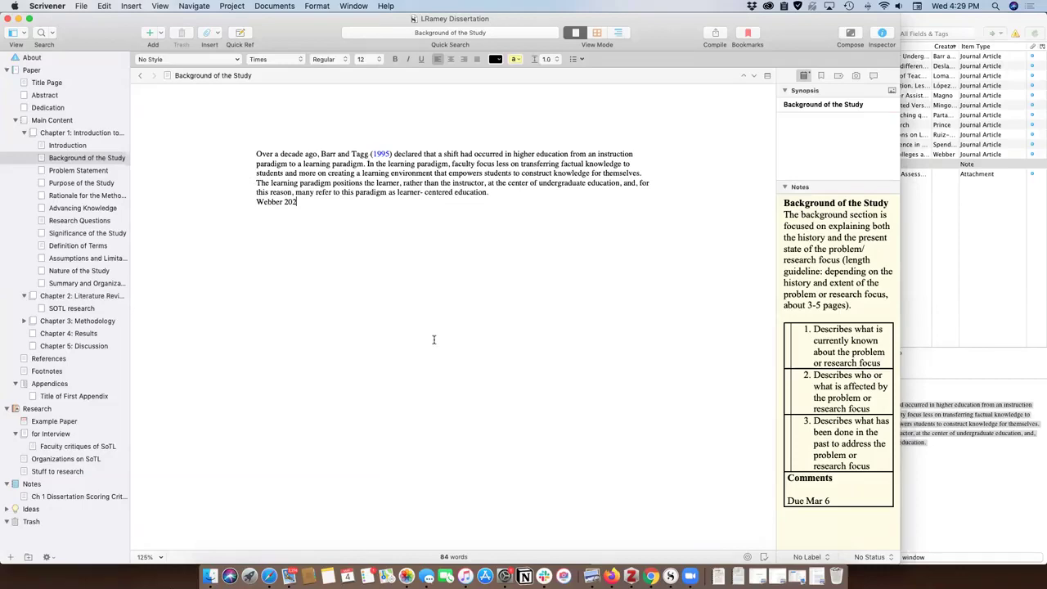
click(997, 300)
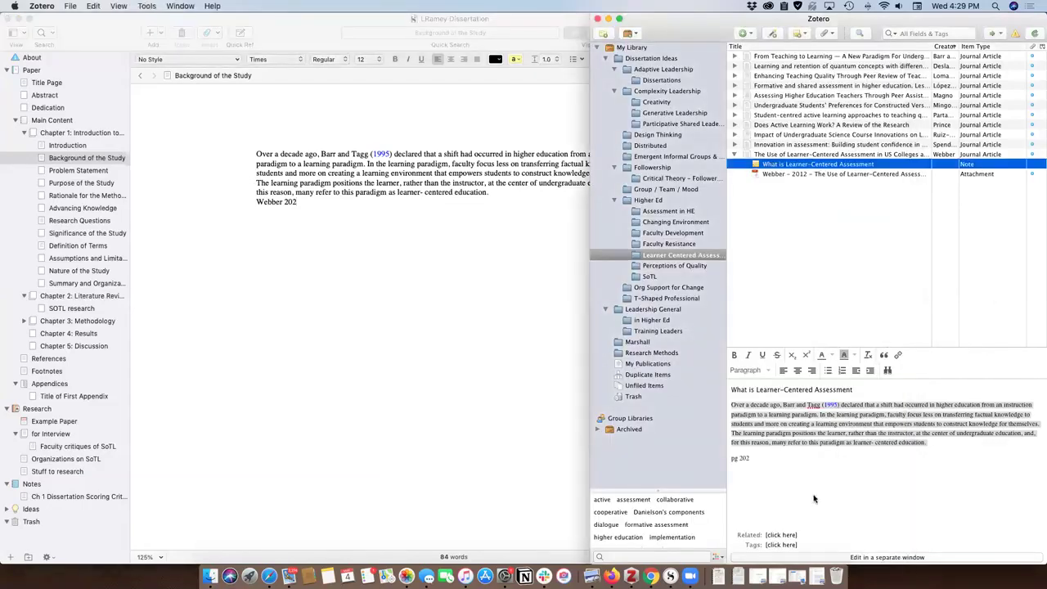
Turn the author-and-page line into a parenthetical citation with "p." before 202 and join it to the paragraph's last sentence, before the period
click(291, 203)
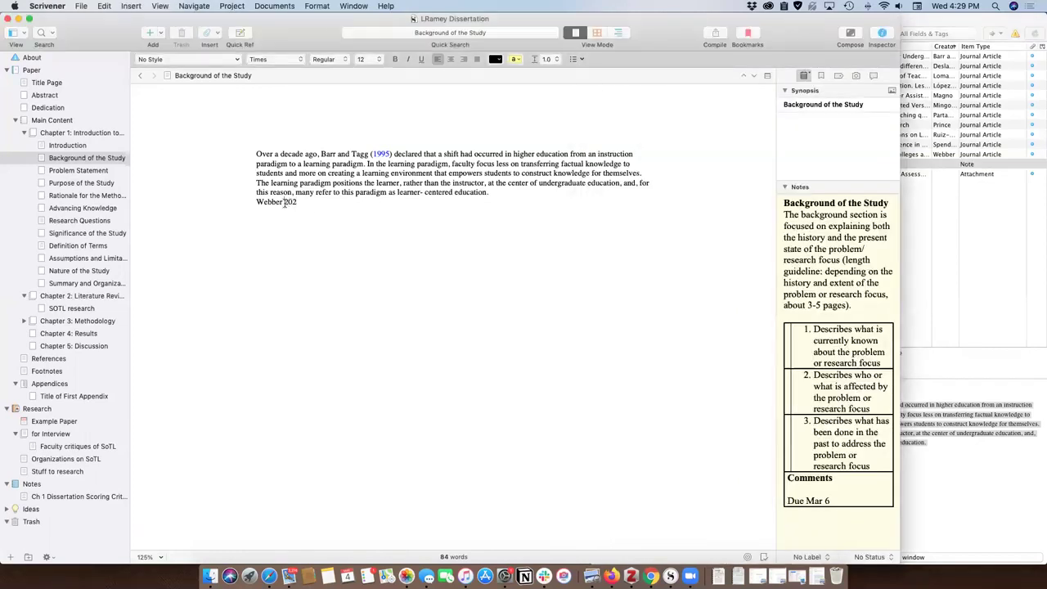
text(, p)
text(.)
text(()
click(330, 204)
text())
click(500, 190)
key(BackSpace)
key(Delete)
click(578, 193)
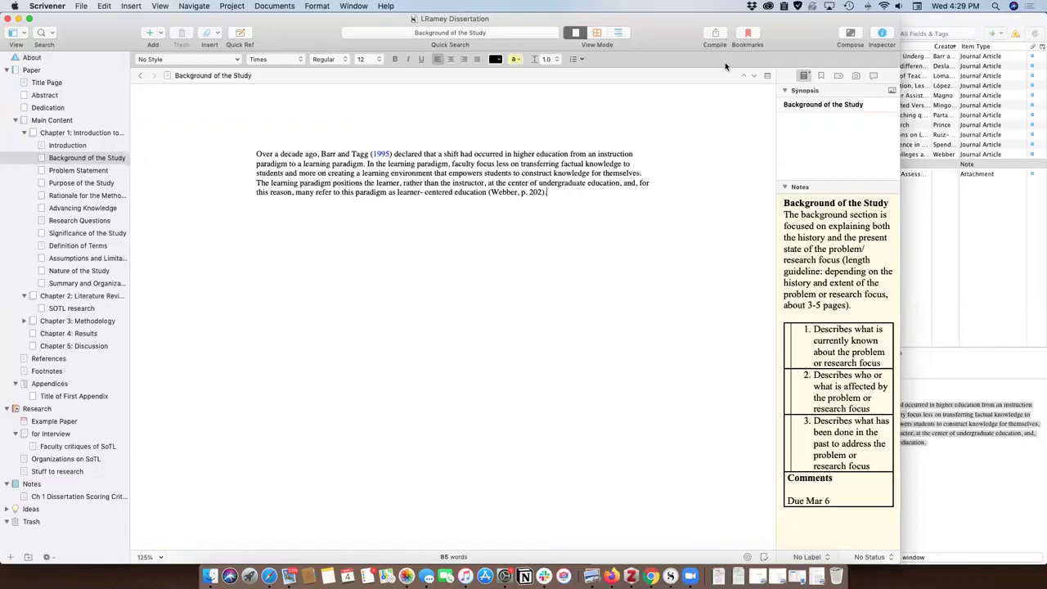
Open the compile settings, look through the document list, and limit the compile to Chapter 1
click(715, 36)
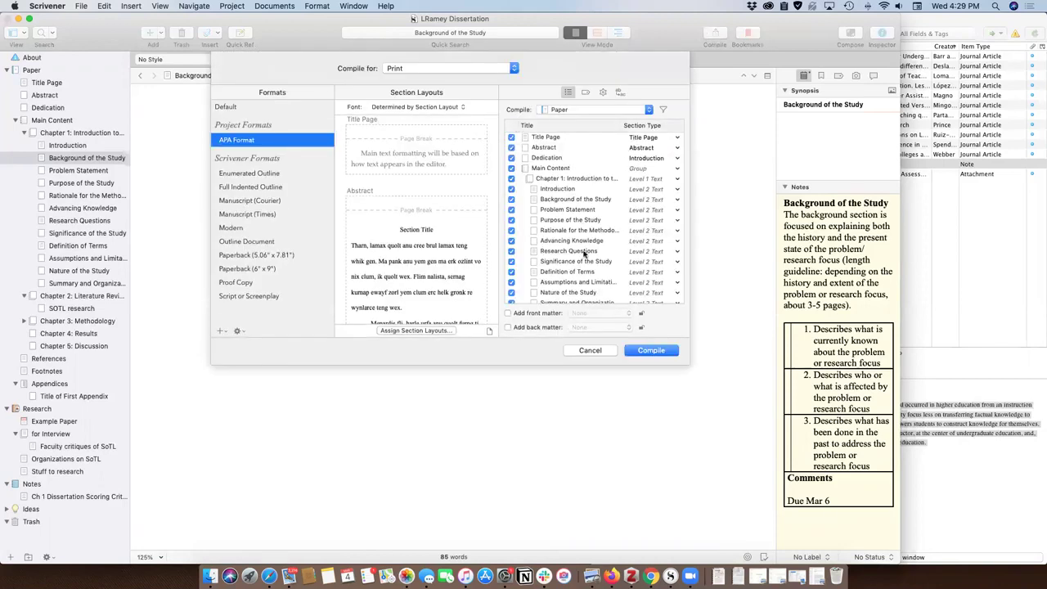
scroll(584, 254, down, 10)
scroll(564, 237, up, 10)
click(571, 112)
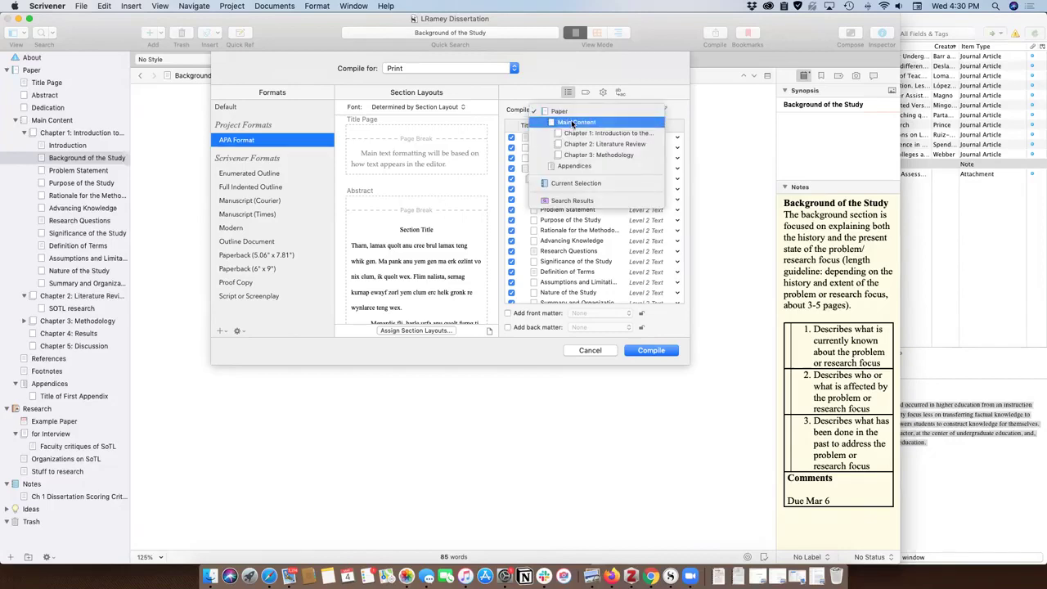
click(577, 132)
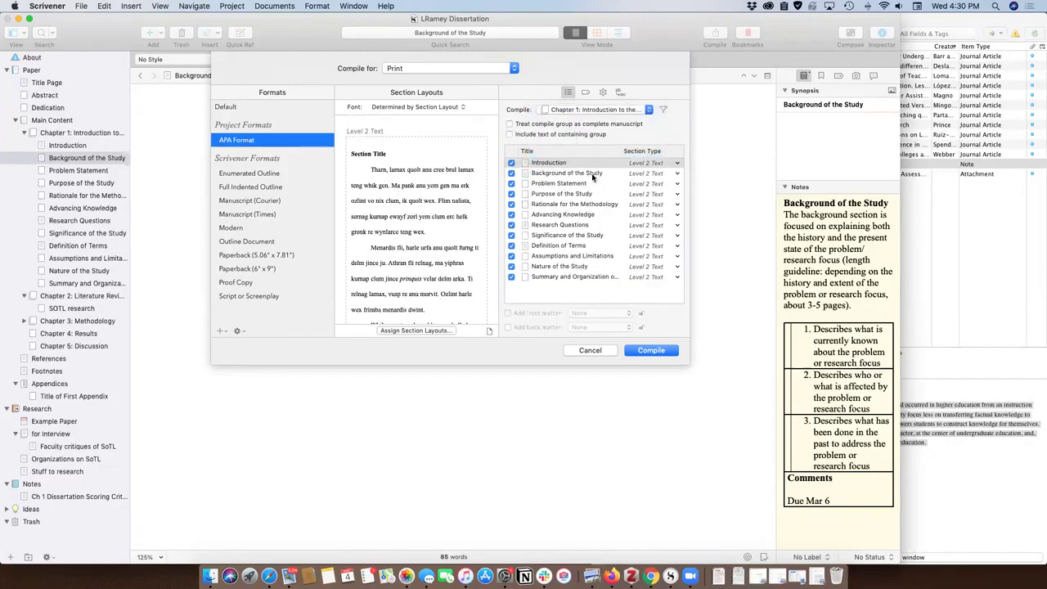
Exclude every Chapter 1 section from the compile except Introduction and Background of the Study
click(511, 276)
click(511, 266)
click(511, 256)
click(511, 245)
click(511, 235)
click(511, 225)
click(511, 214)
click(512, 204)
click(511, 194)
click(511, 183)
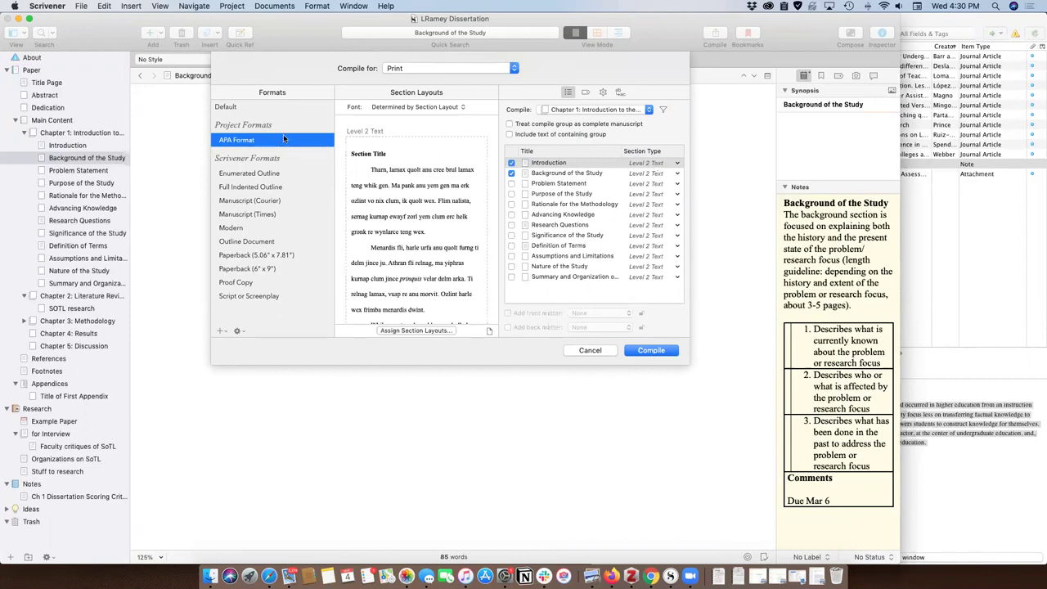
Set the compile output to Microsoft Word (.docx) and cancel without compiling
click(413, 70)
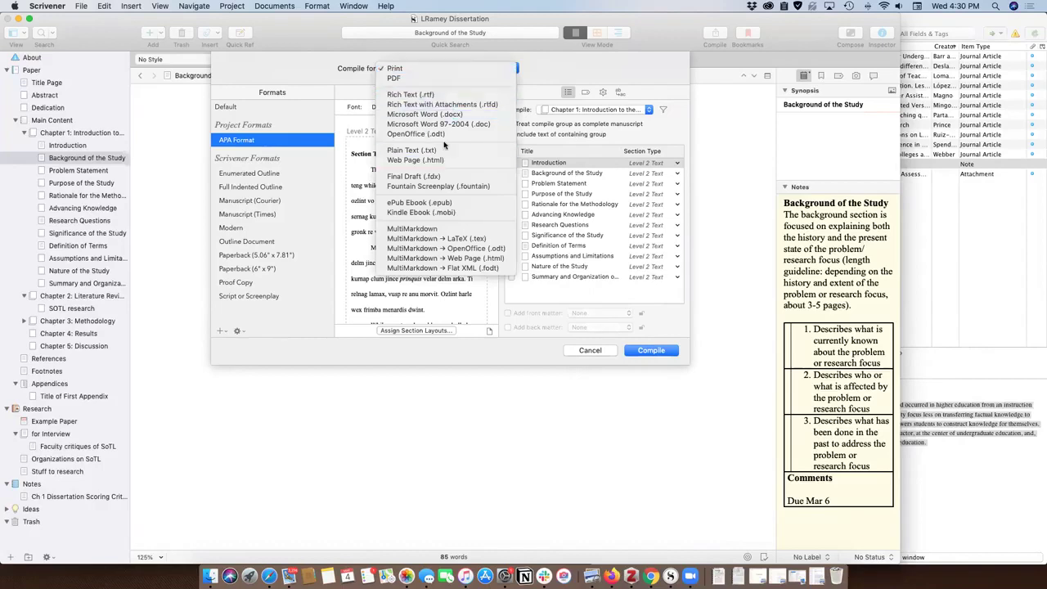
click(464, 115)
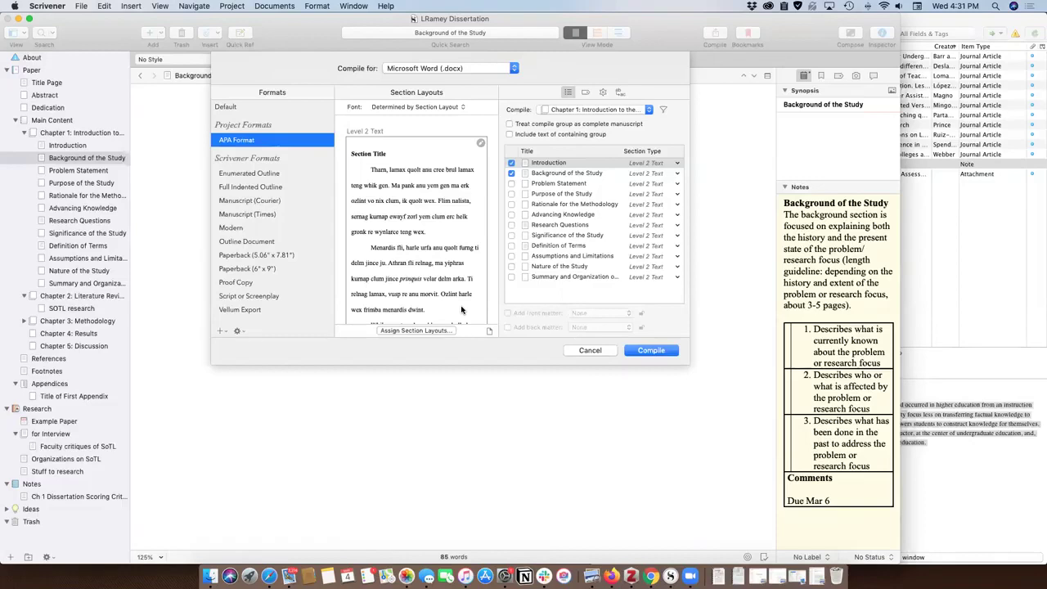
click(589, 350)
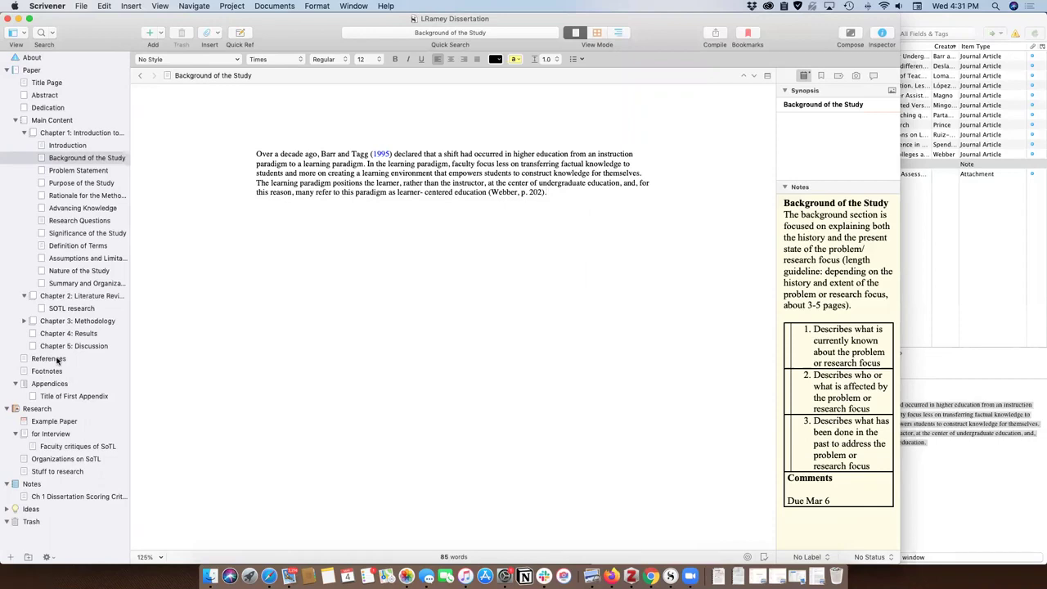
Open the References document and copy an American Psychological Association 7th edition bibliography entry for the learner-centered assessment article from Zotero
click(56, 360)
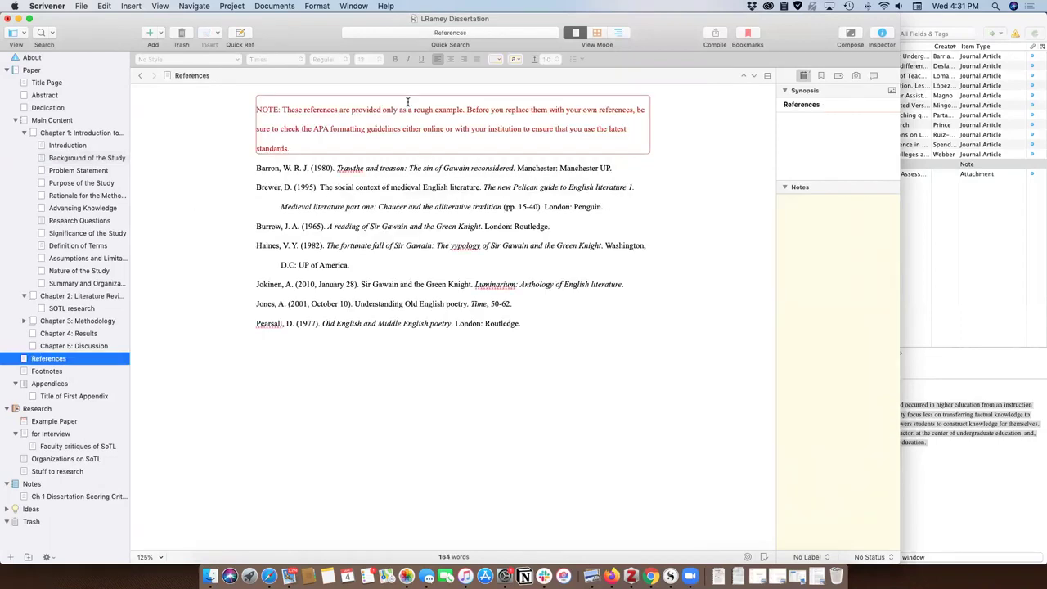
click(549, 329)
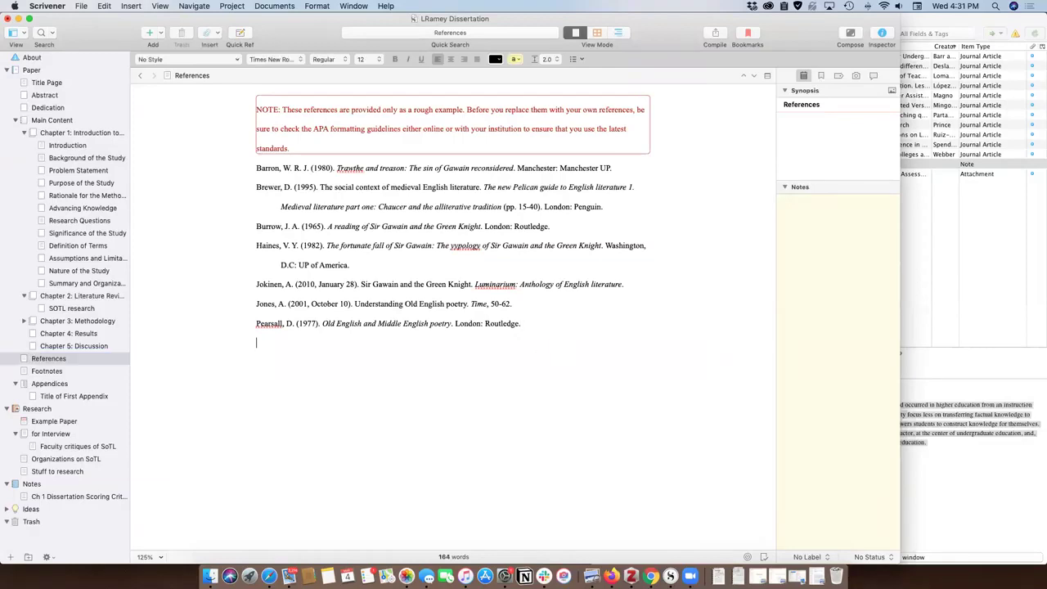
click(971, 253)
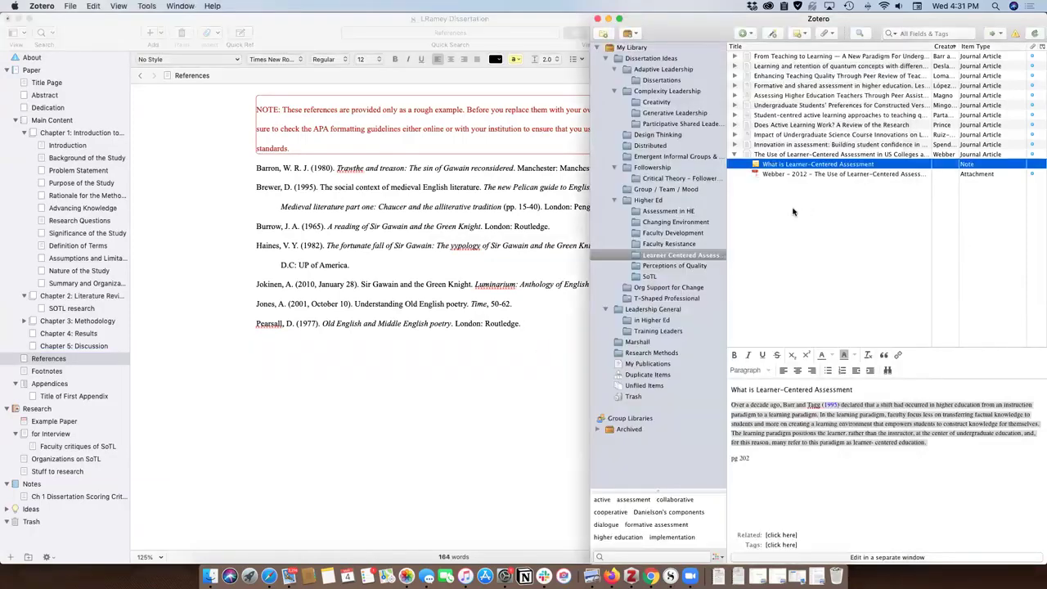
click(799, 155)
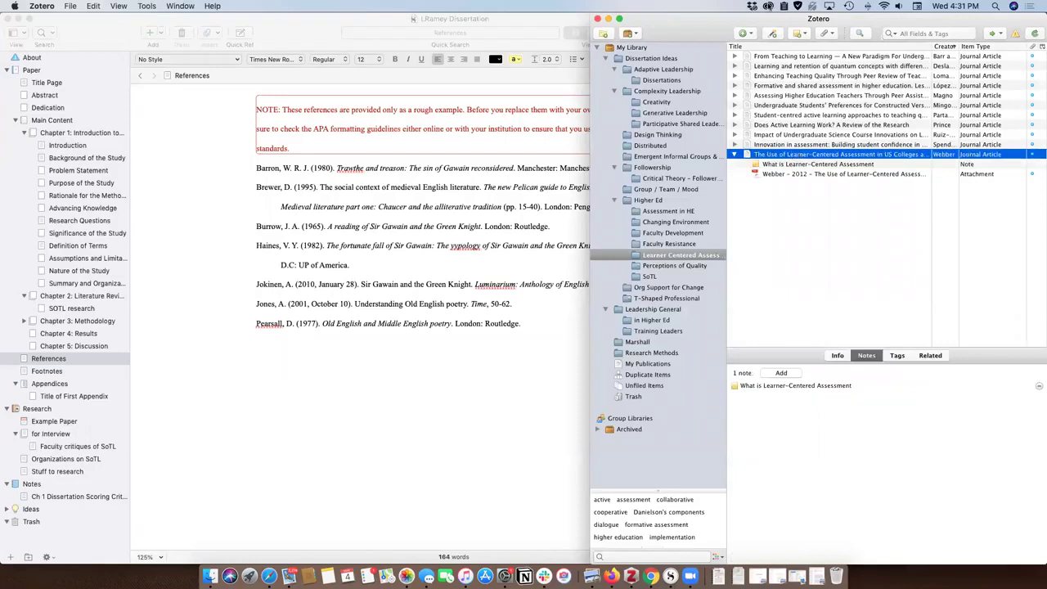
right_click(782, 156)
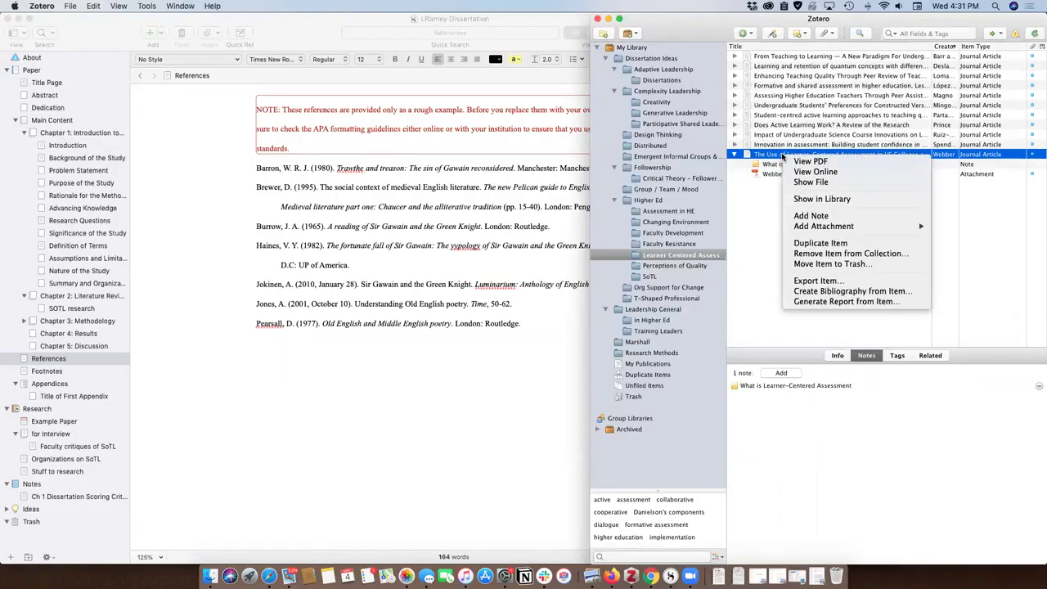
click(824, 293)
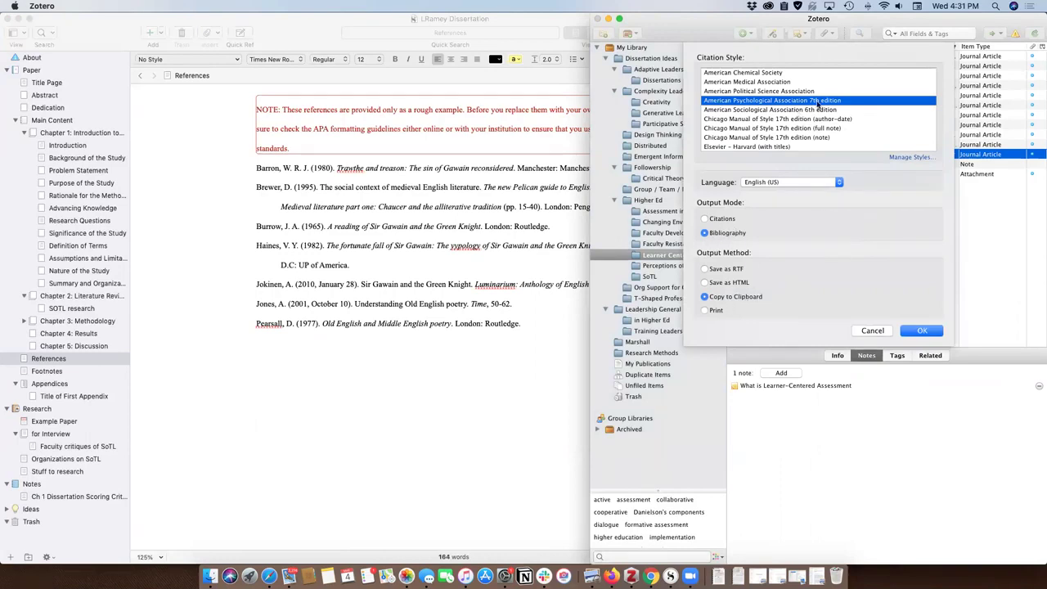
click(924, 331)
Paste the copied bibliography entry on a new line below the sample references in Scrivener
click(332, 379)
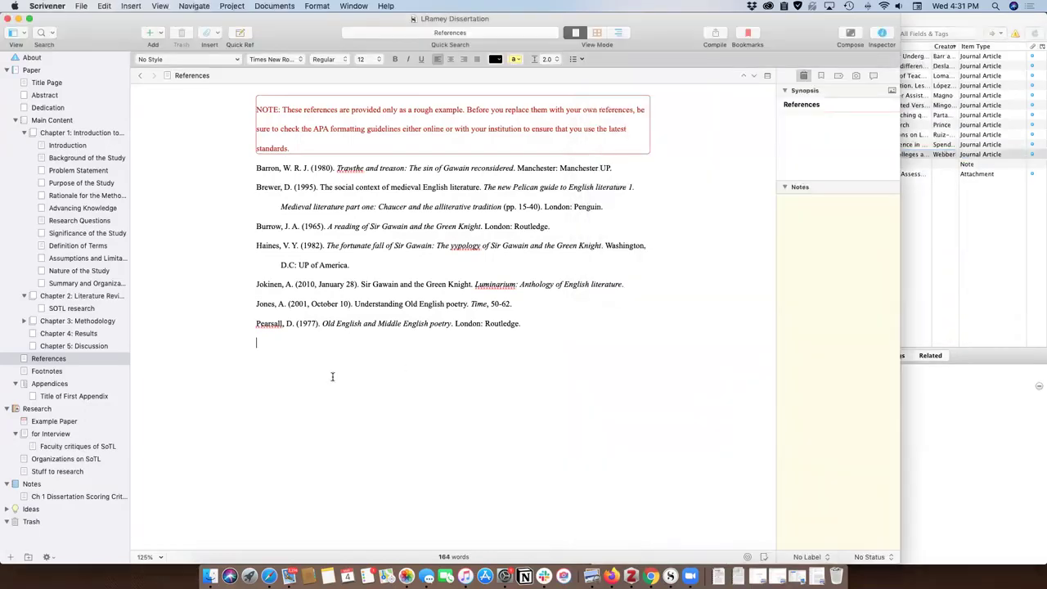
key(Return)
key(cmd+v)
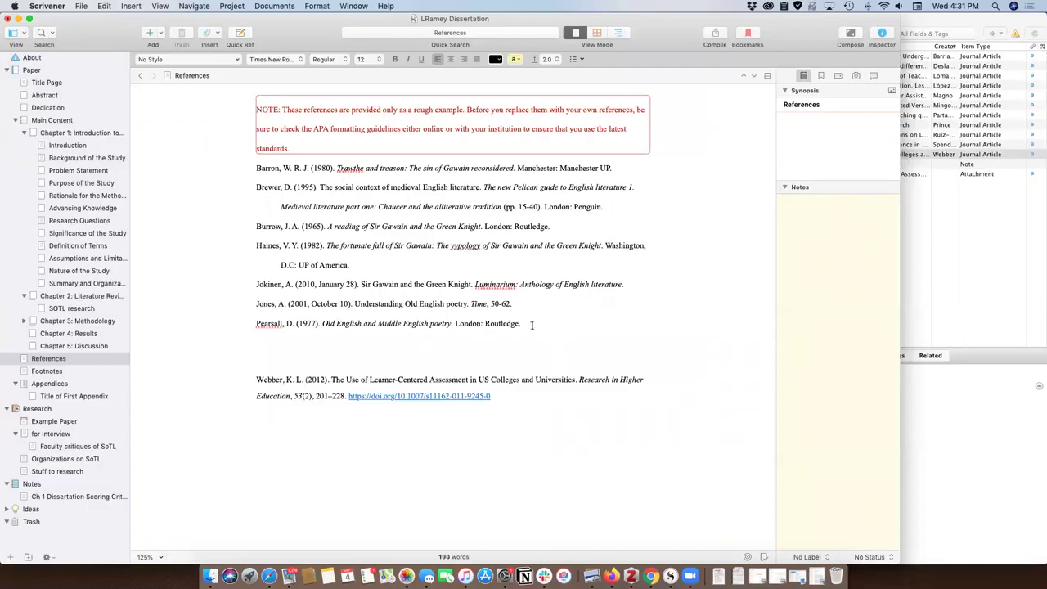
Highlight the sample references and the pasted entry in turn to examine the reference list
drag(534, 325, 196, 158)
click(569, 351)
drag(507, 395, 242, 379)
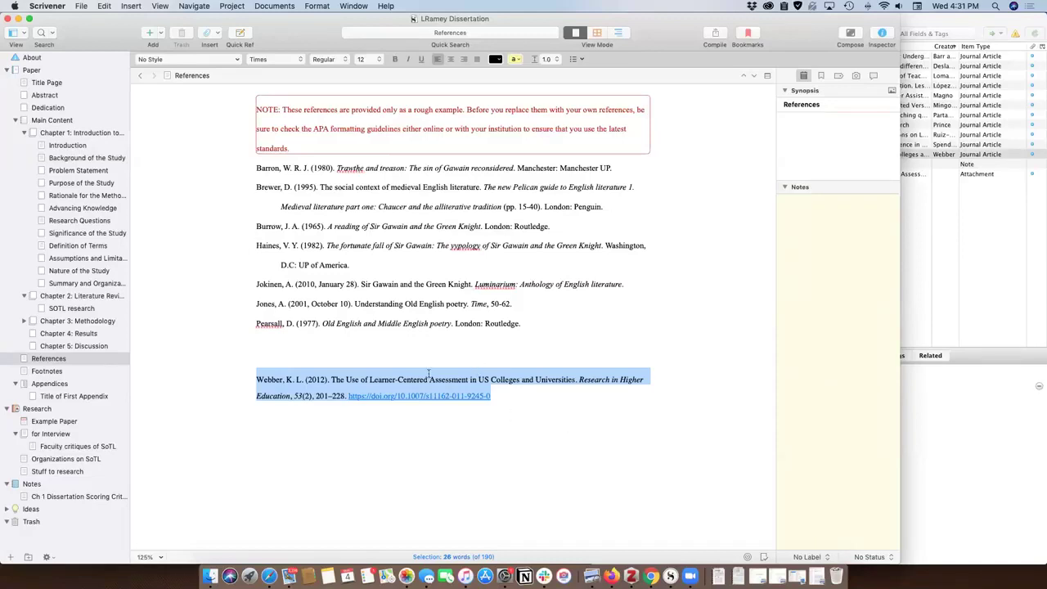
click(579, 393)
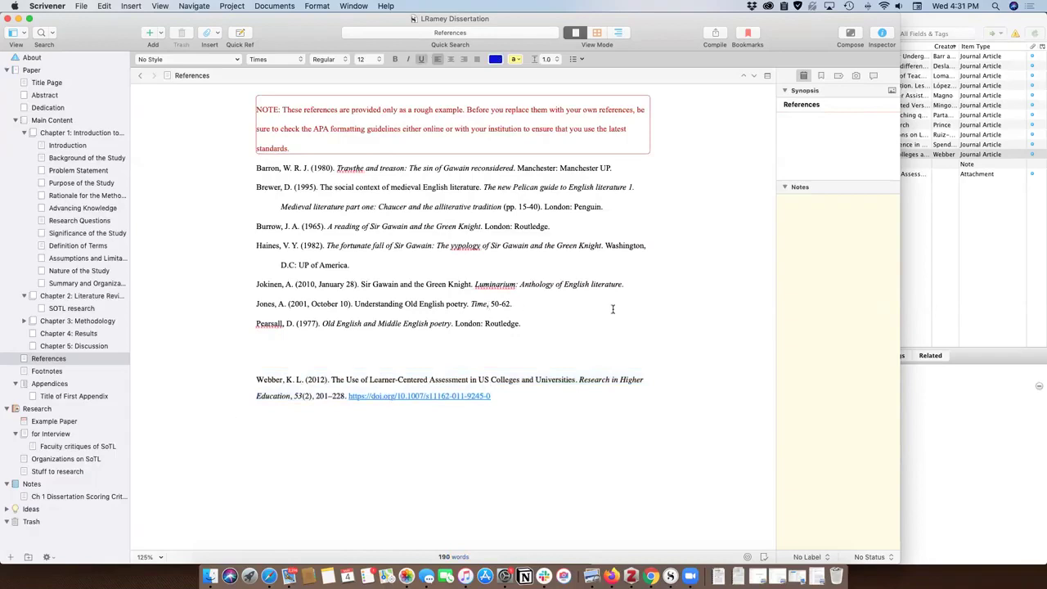
click(530, 328)
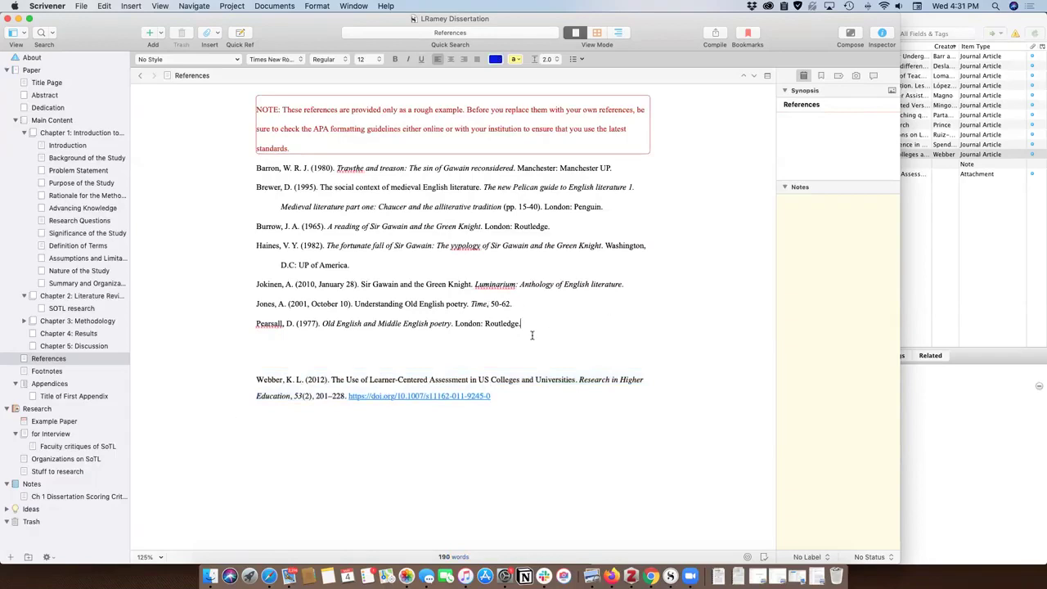
View the Introduction in corkboard mode, and open Main Content to see its sections as one continuous text
click(81, 144)
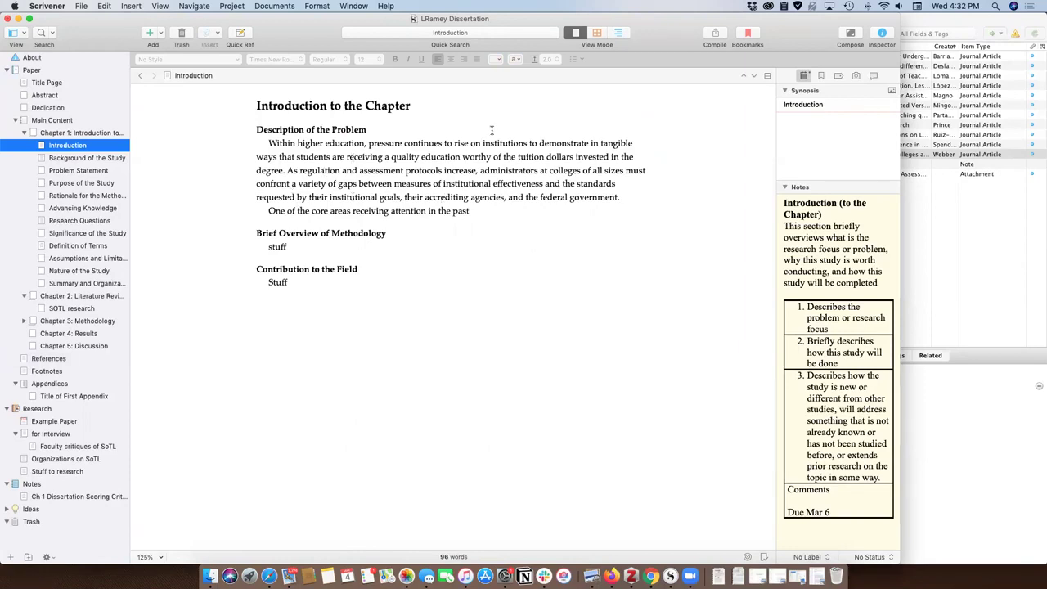
click(595, 34)
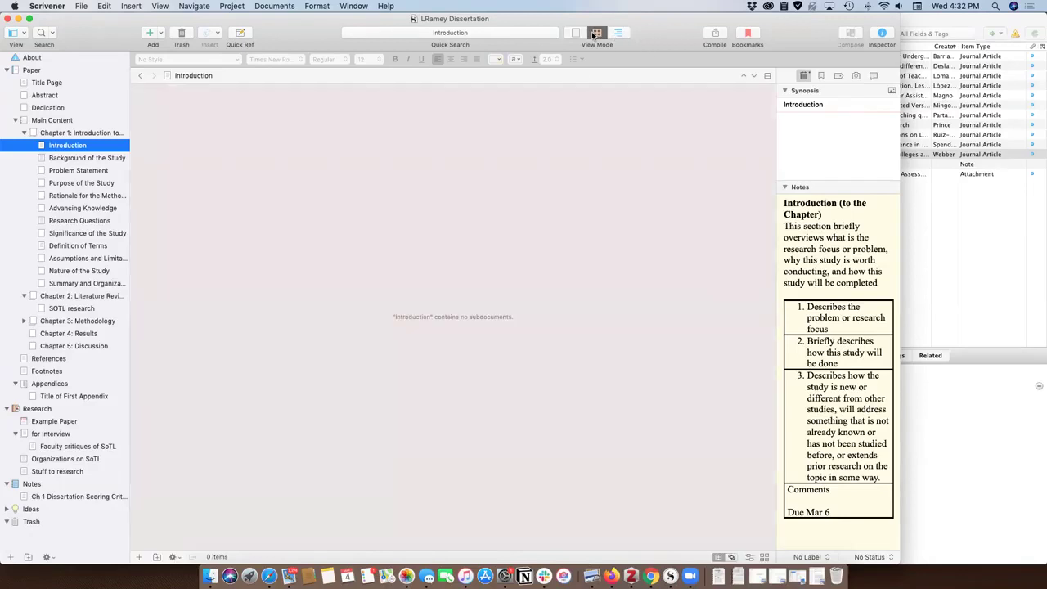
click(67, 134)
click(52, 121)
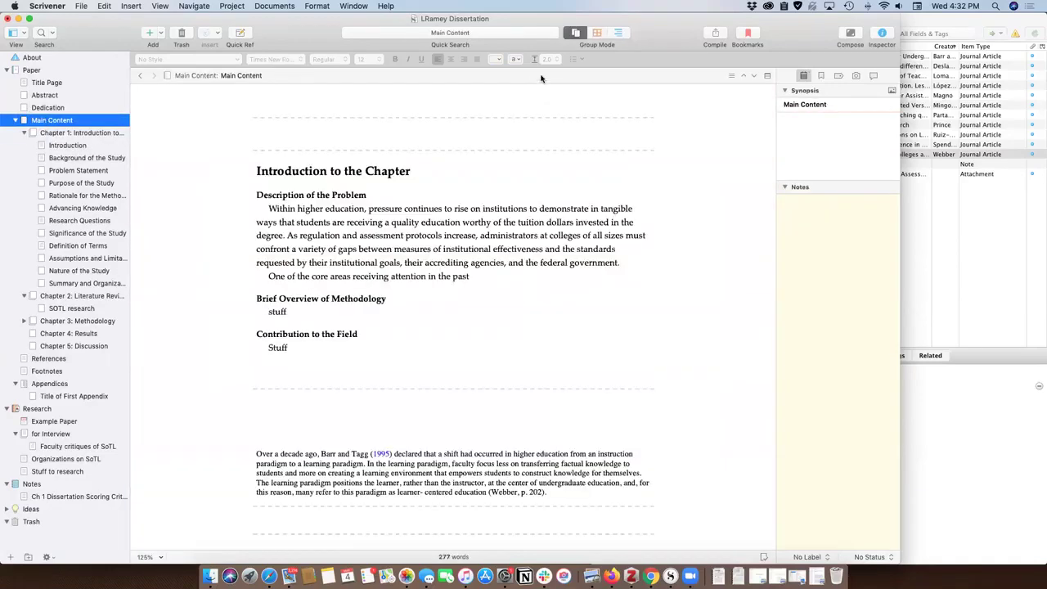
View Main Content as a corkboard of chapters, and open Chapter 1 as a corkboard of its sections
click(597, 34)
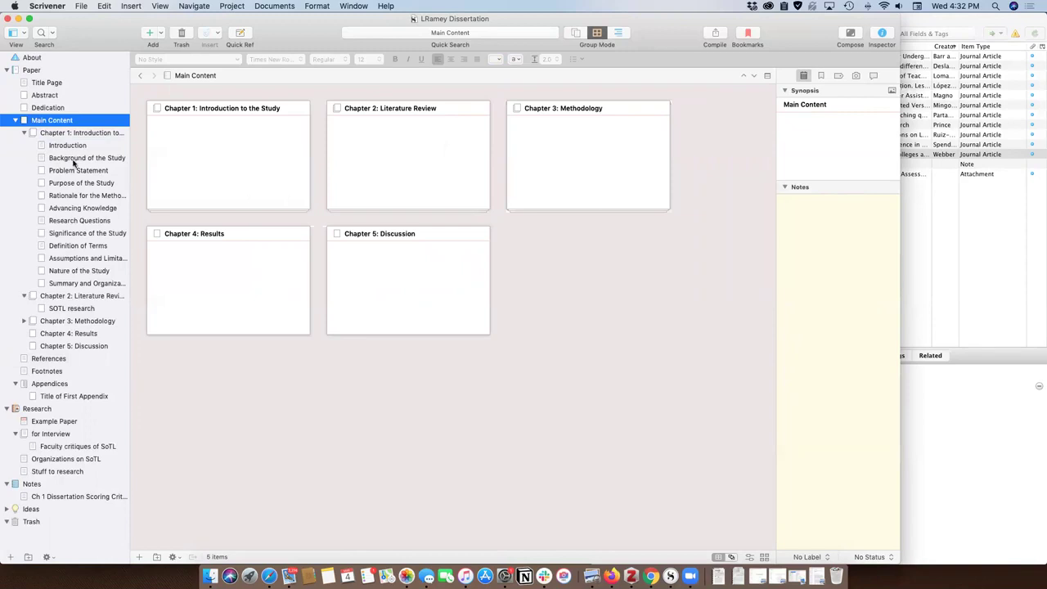
click(85, 134)
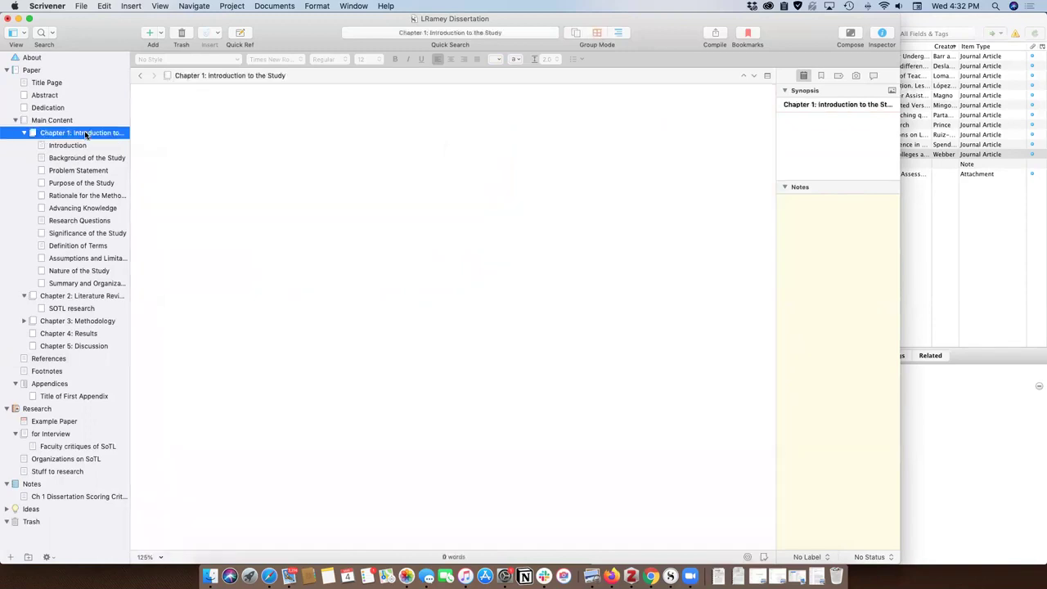
click(597, 33)
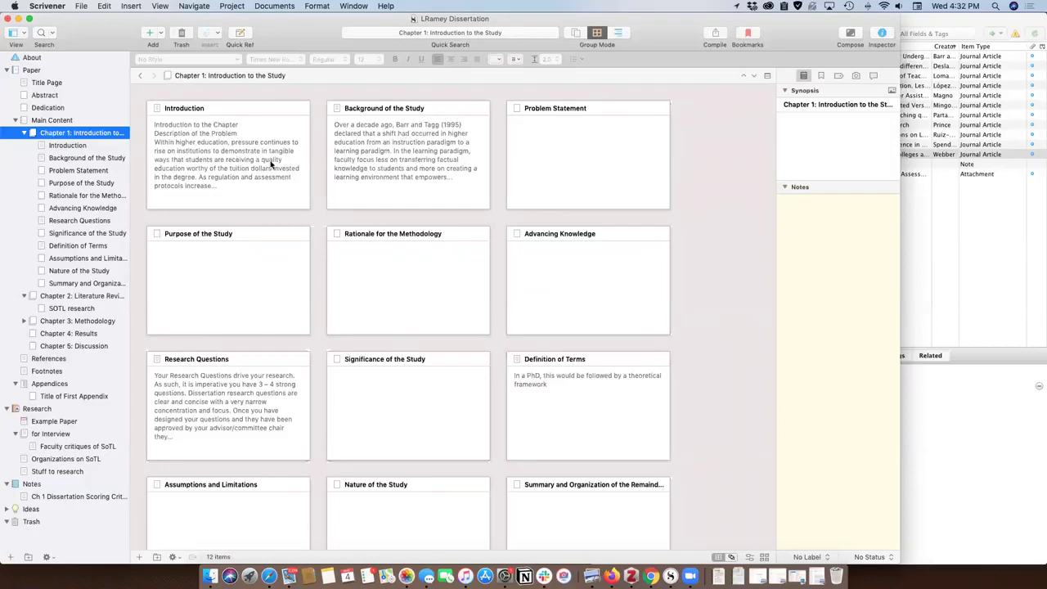
Show Chapter 1 as one continuous text and read through its combined sections
click(575, 34)
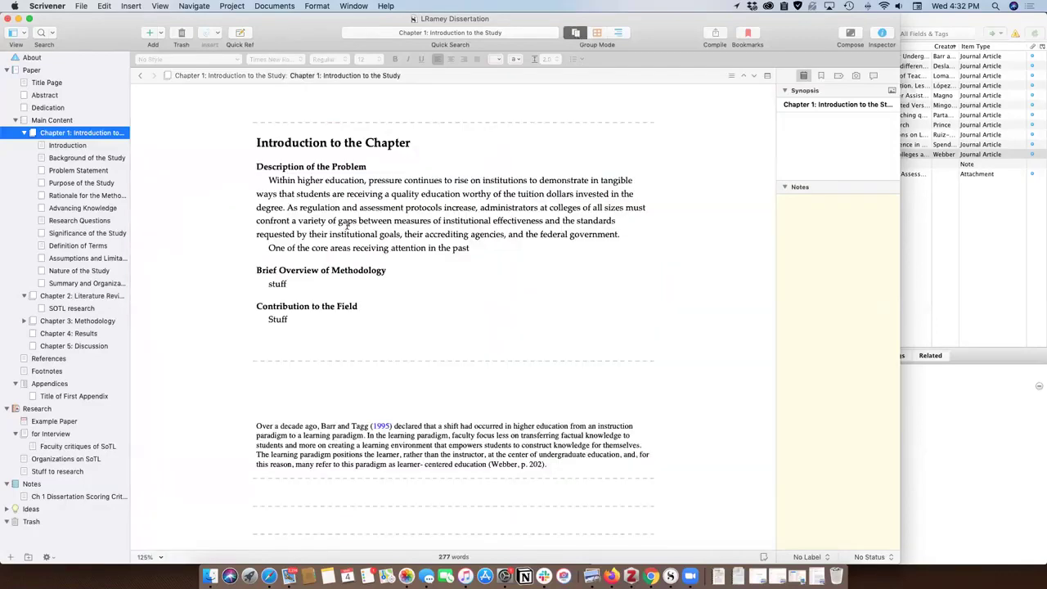
scroll(386, 319, down, 5)
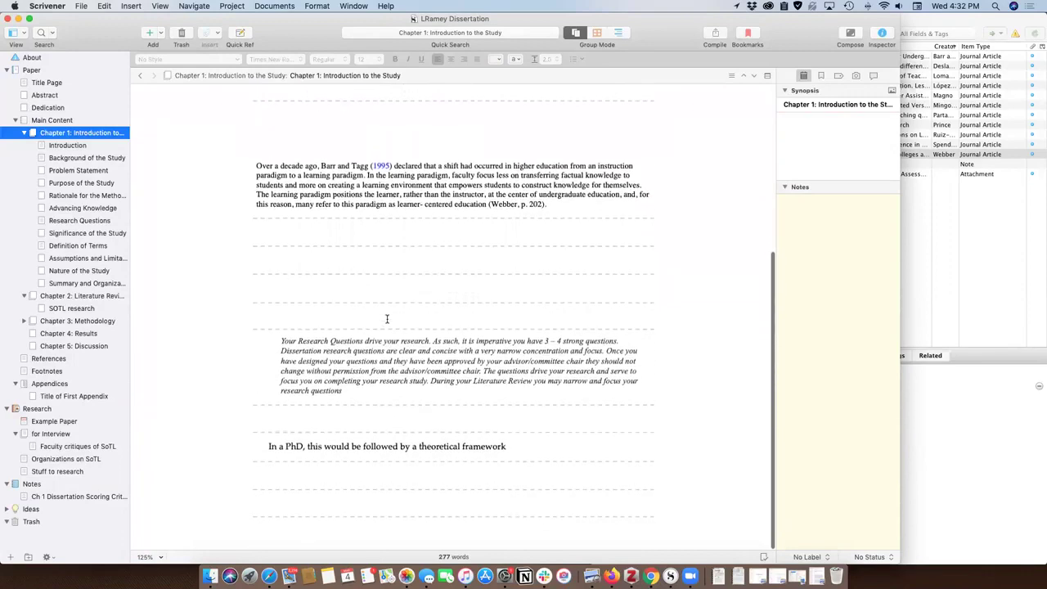
scroll(385, 316, up, 6)
Open the Introduction, view the What is Learner-Centered Assessment note in Zotero, and return to the Introduction in Scrivener
click(67, 145)
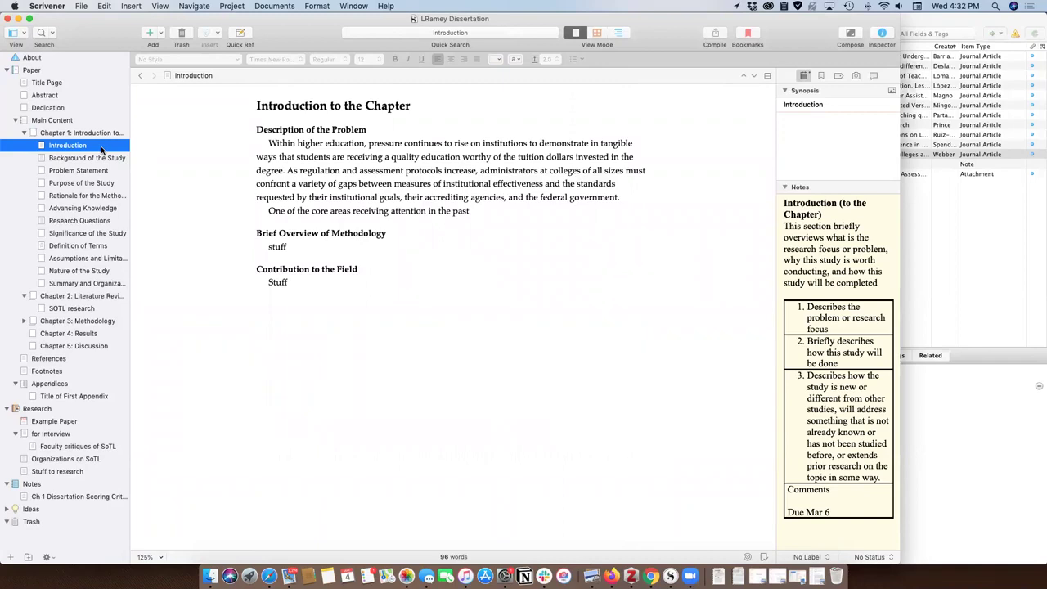
click(1003, 231)
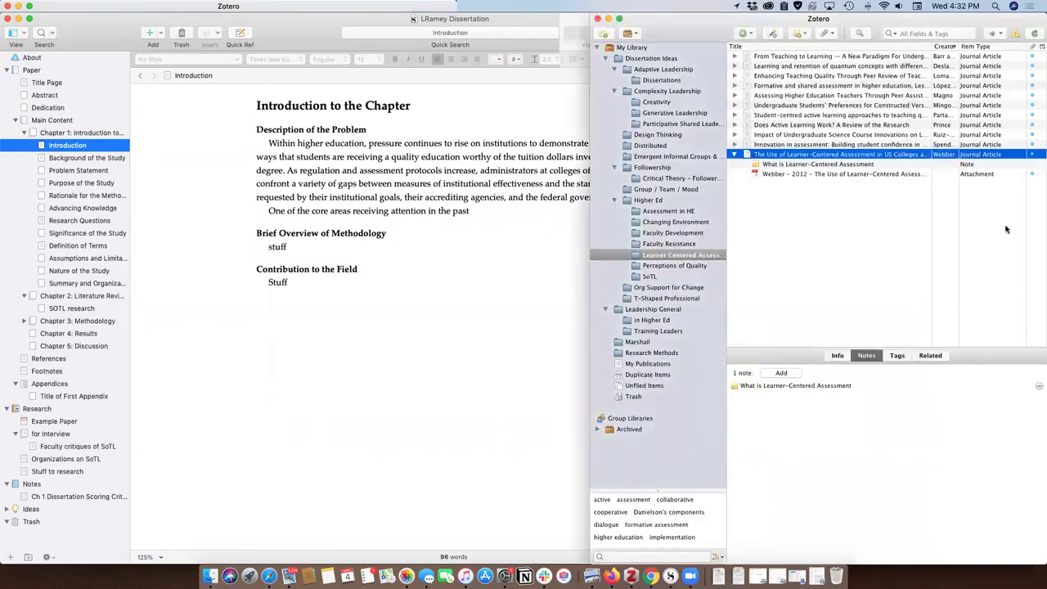
click(823, 165)
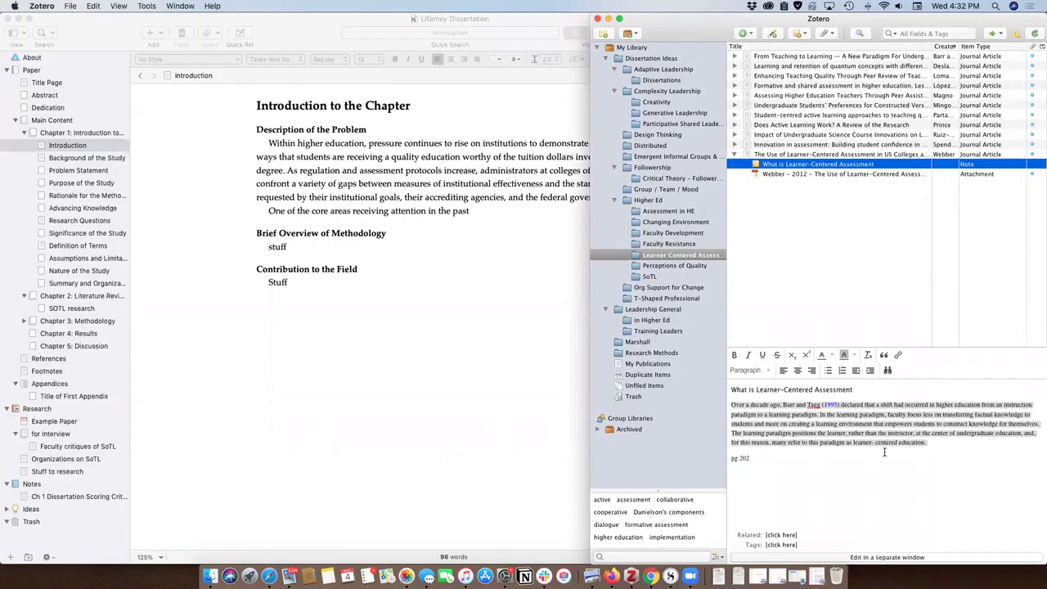
click(418, 266)
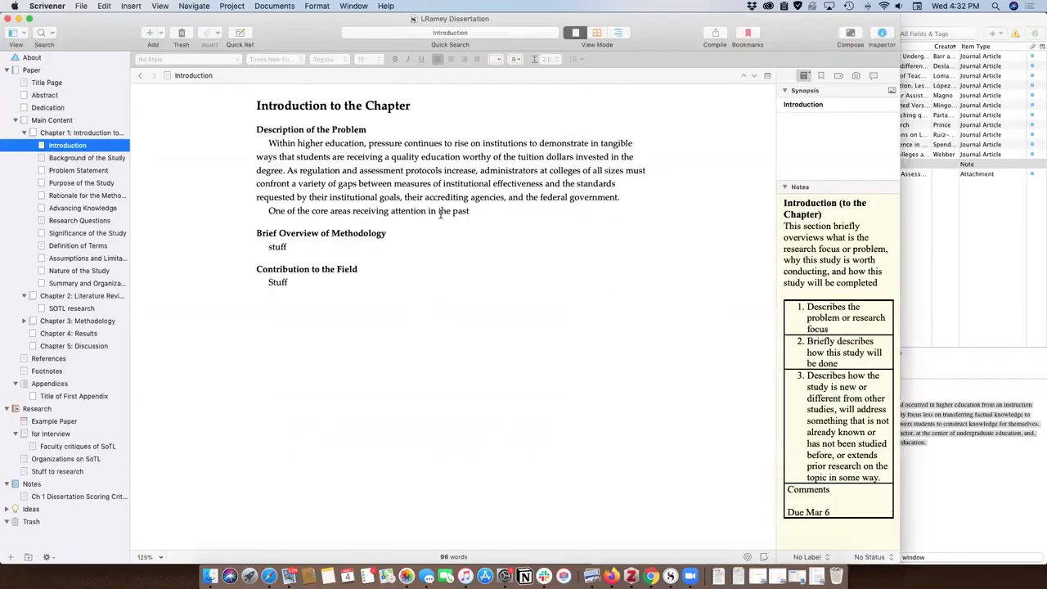
scroll(57, 450, down, 1)
Open the Ch 1 Dissertation Scoring Criteria note and look through the criteria for each section
click(87, 497)
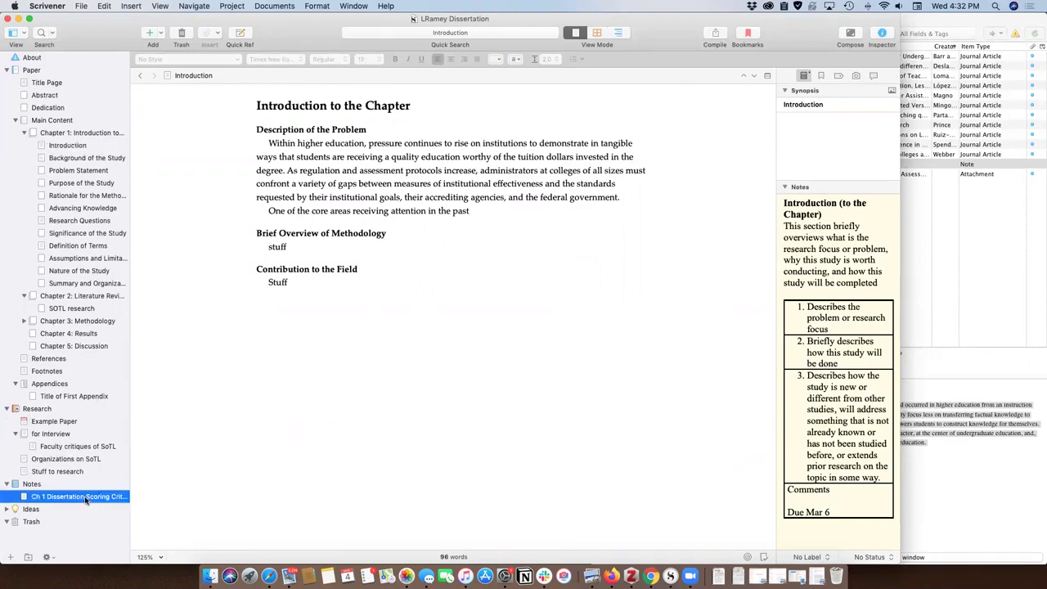
scroll(351, 323, down, 20)
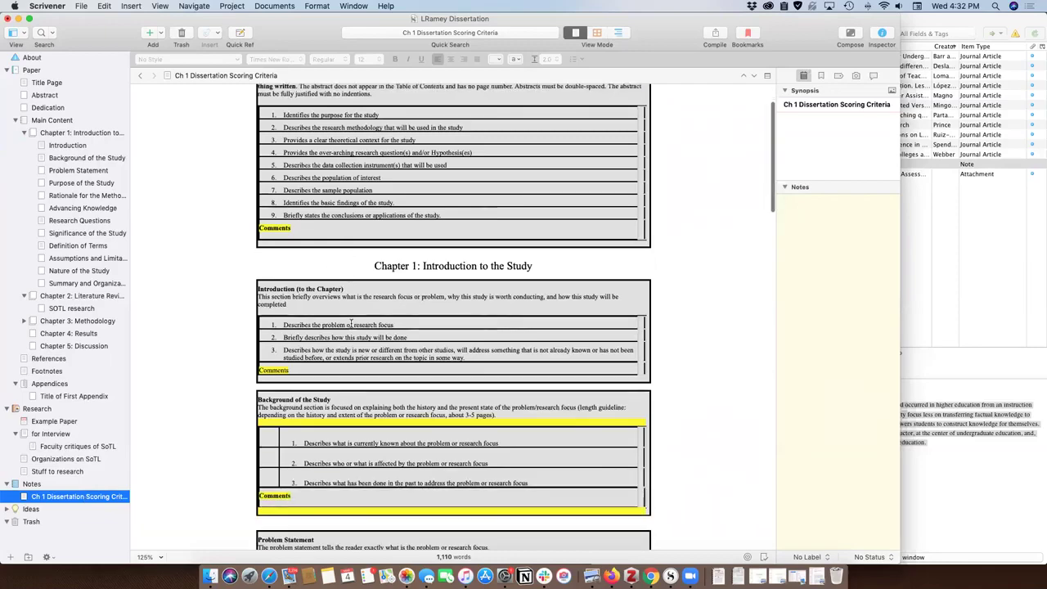
scroll(351, 323, down, 10)
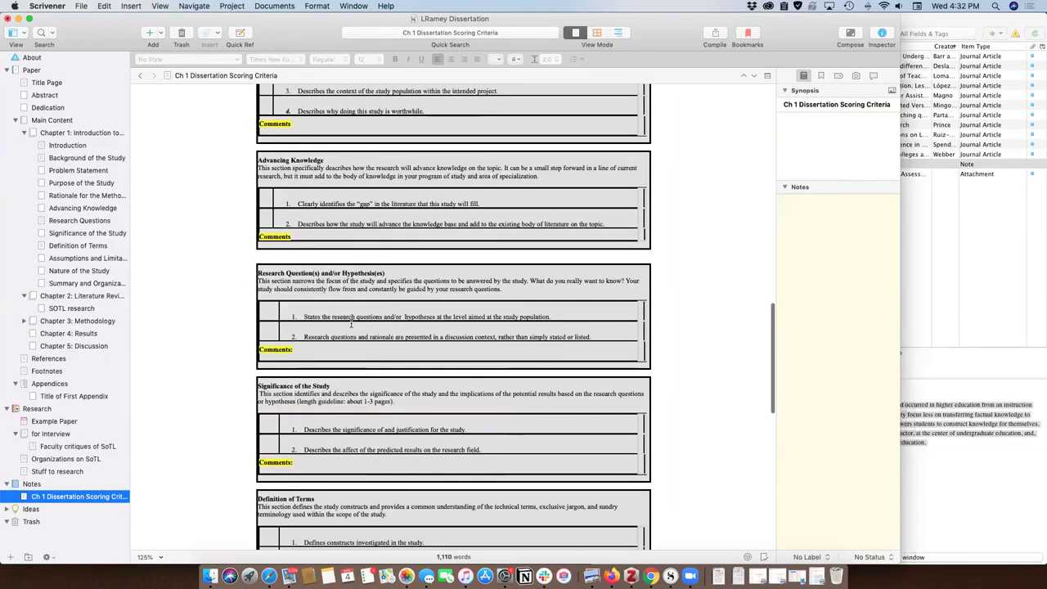
scroll(348, 210, up, 20)
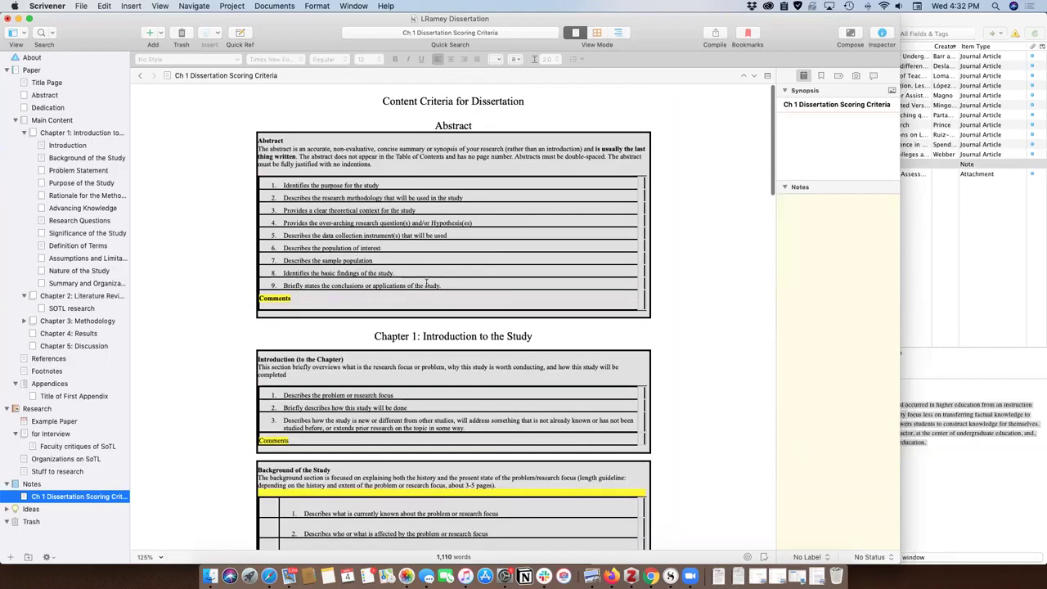
Look through the for Interview document and its Faculty critiques of SoTL notes, and collapse the for Interview group
click(61, 435)
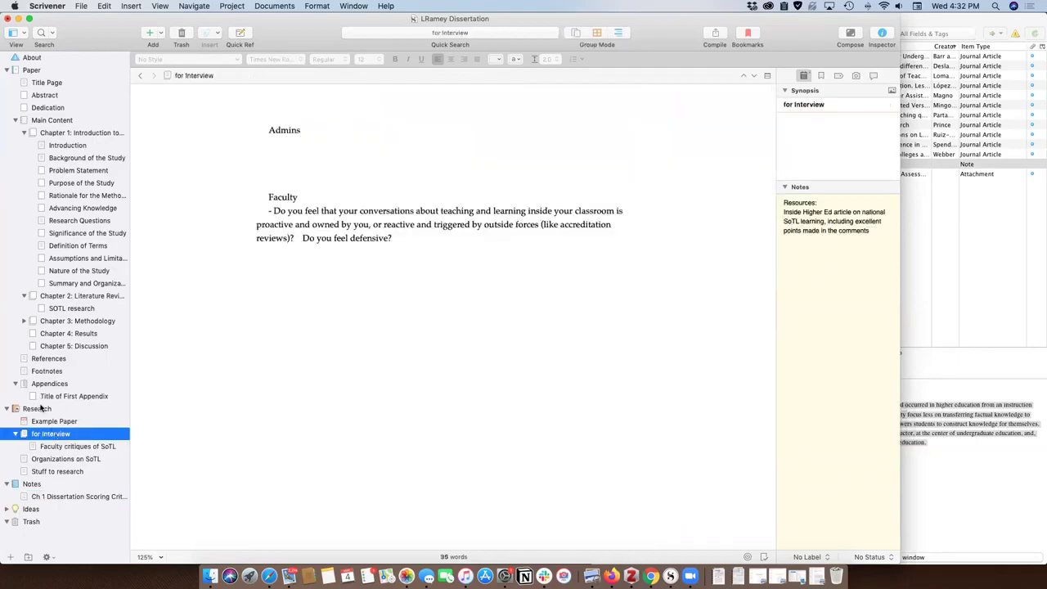
click(55, 447)
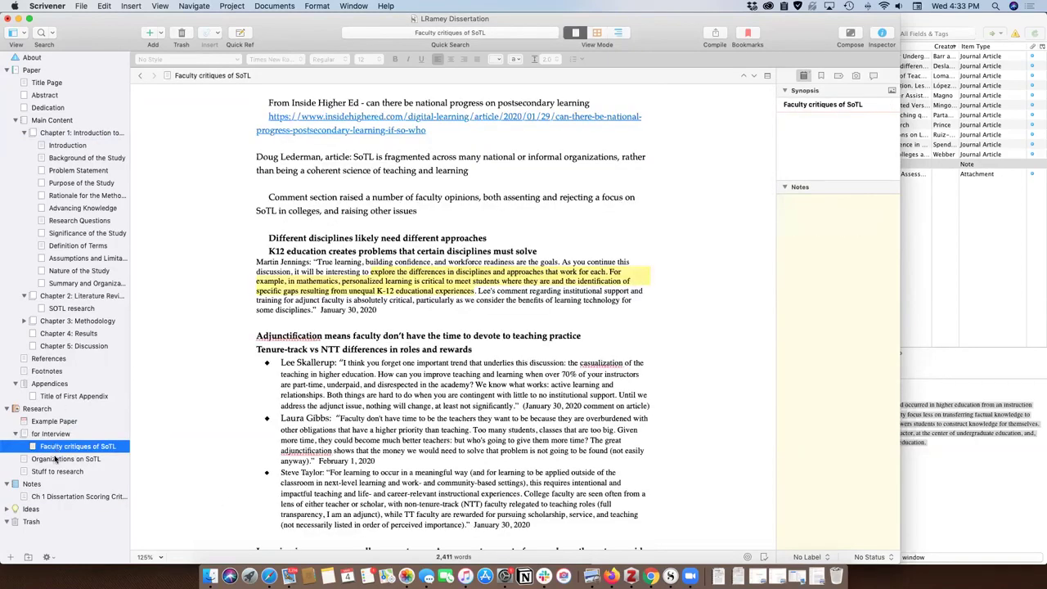
scroll(342, 309, down, 20)
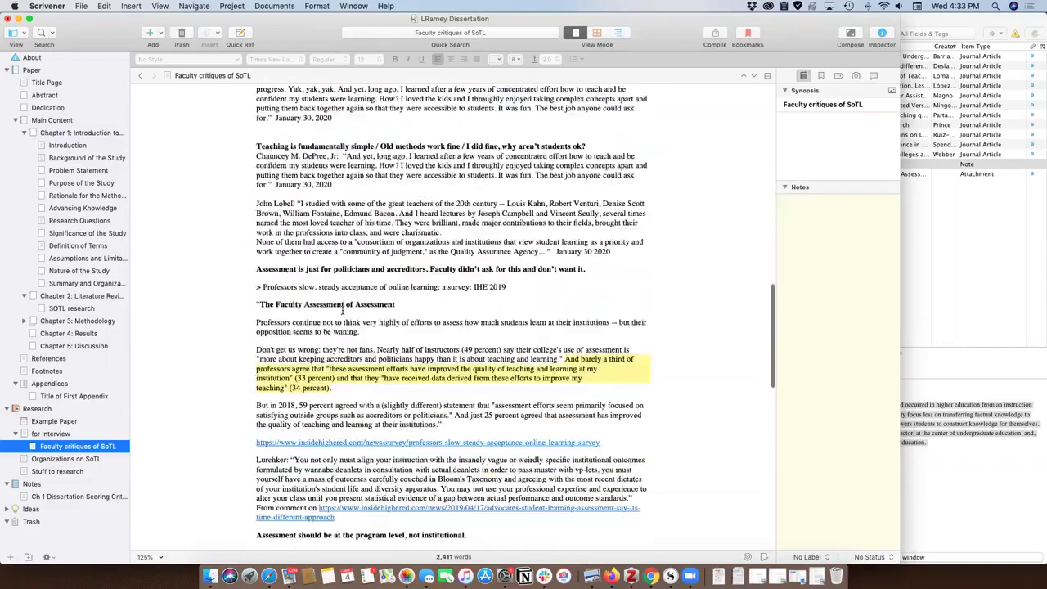
scroll(343, 314, down, 15)
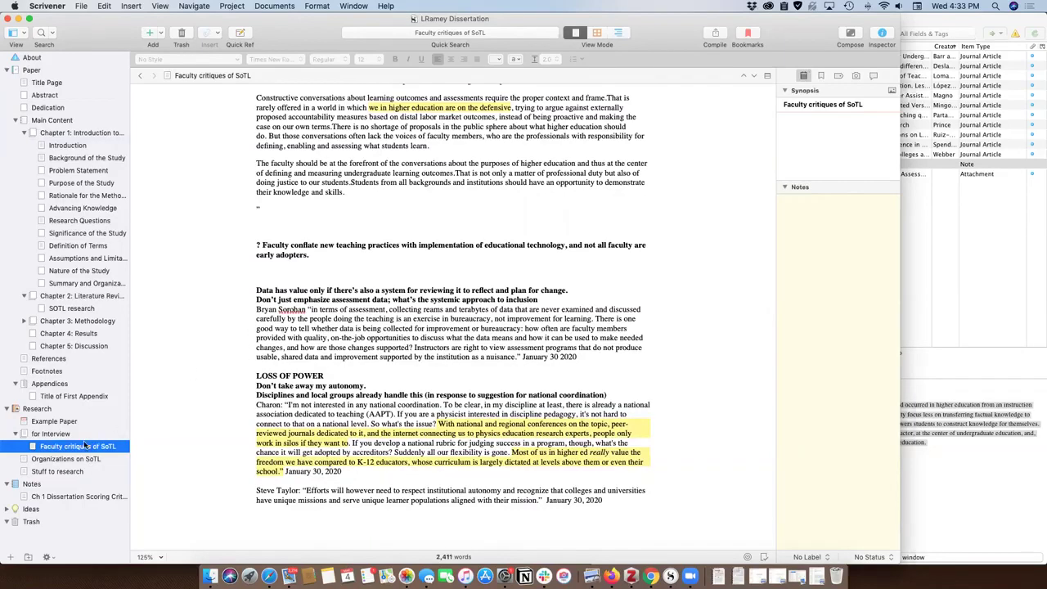
click(23, 434)
click(16, 435)
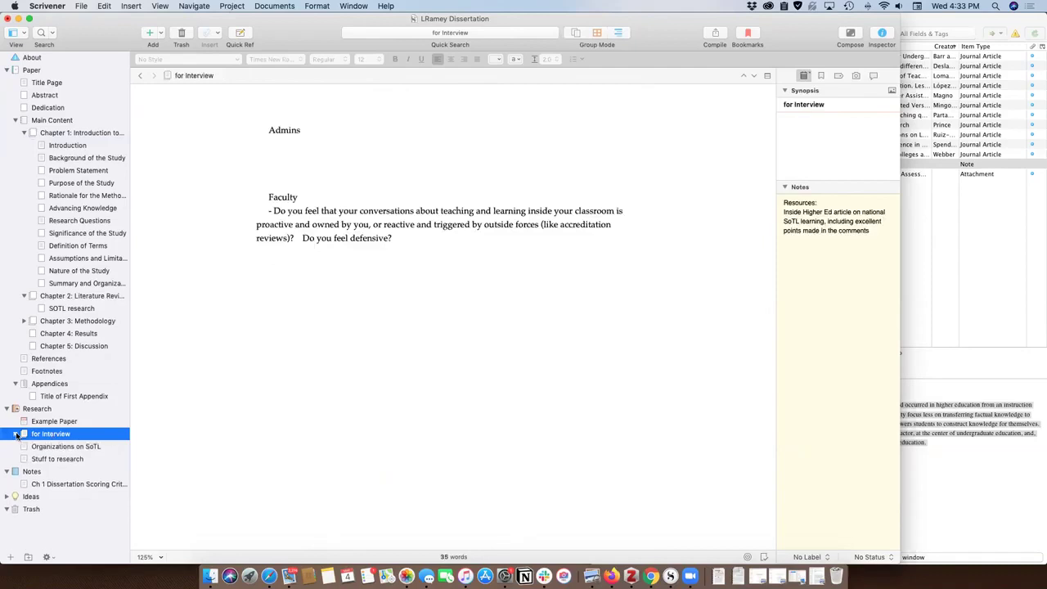